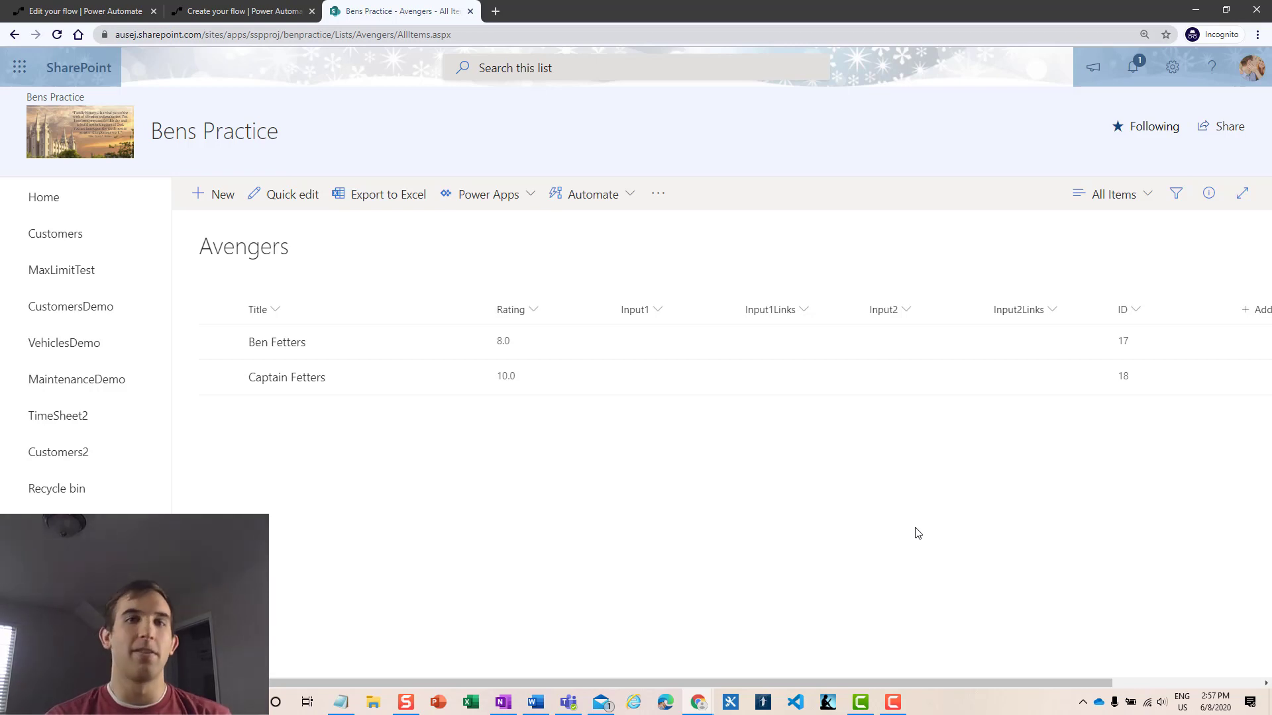
- In the new Power Automate flow, add the SharePoint trigger "When an item is created" for the Bens Practice site and Avengers list
{"action": "left_click", "coordinate": [262, 11]}
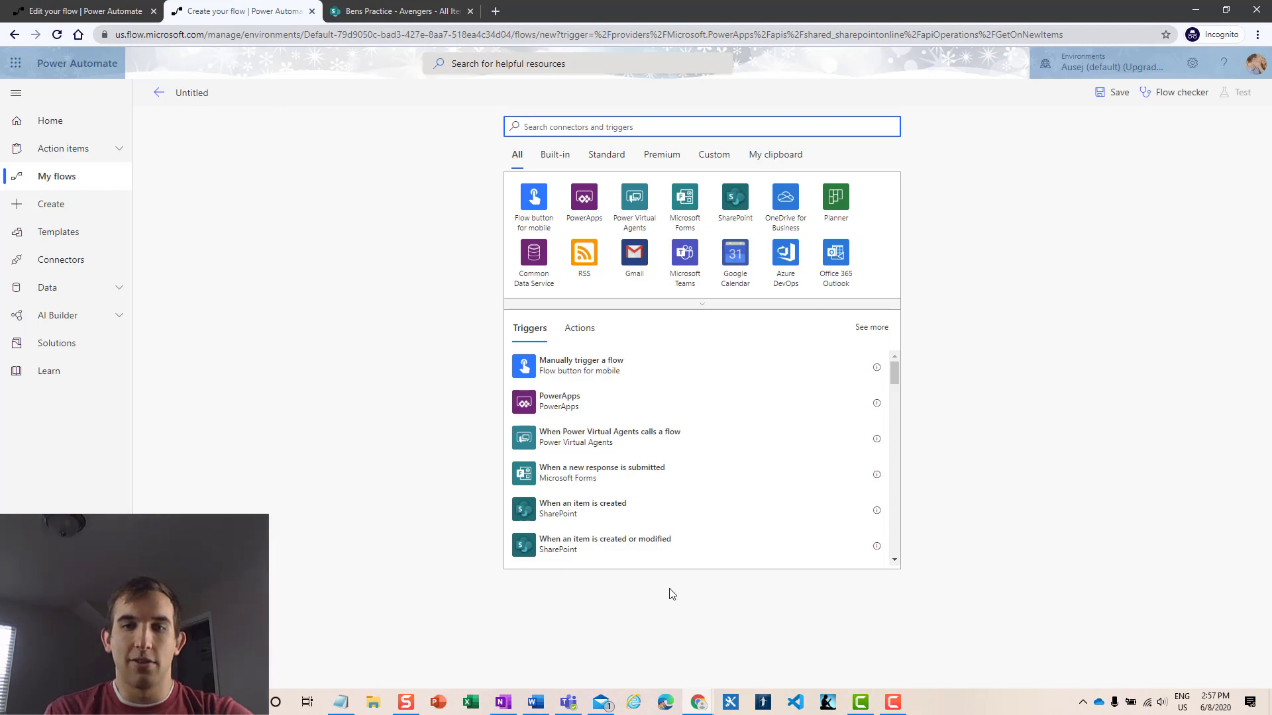
{"action": "left_click", "coordinate": [614, 516]}
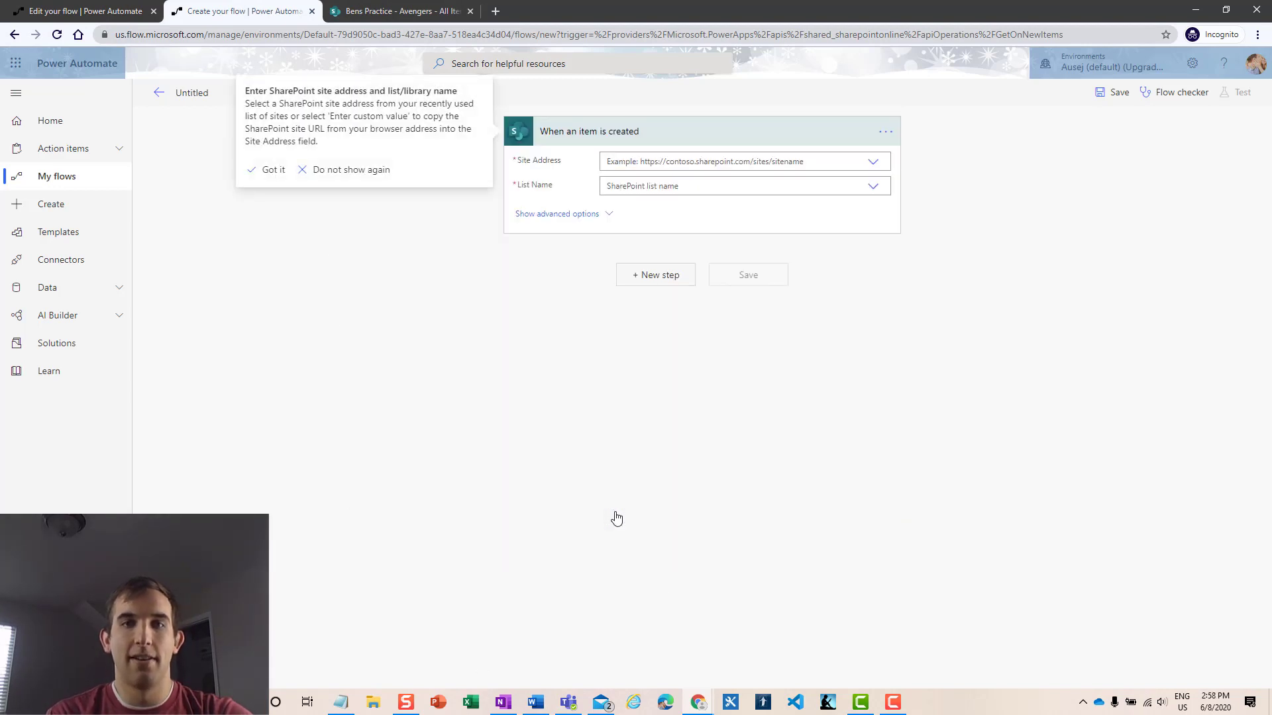
{"action": "left_click", "coordinate": [873, 163]}
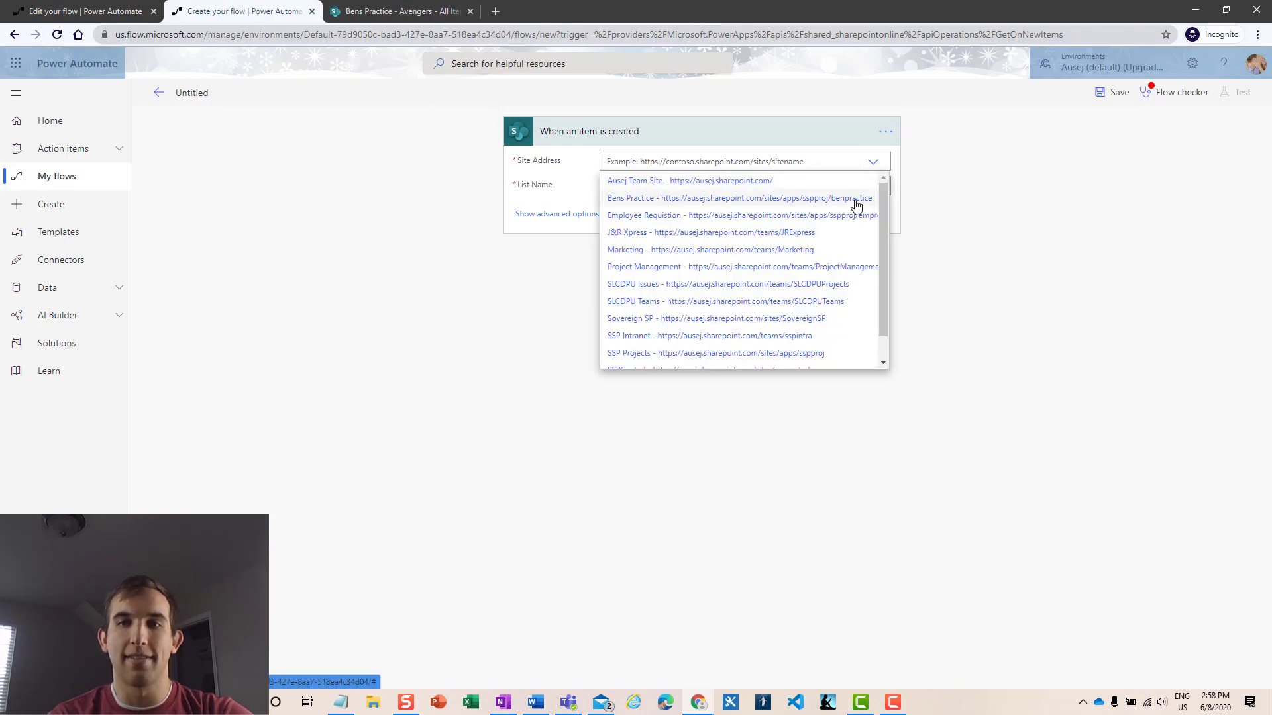
{"action": "left_click", "coordinate": [856, 200]}
{"action": "left_click", "coordinate": [871, 201]}
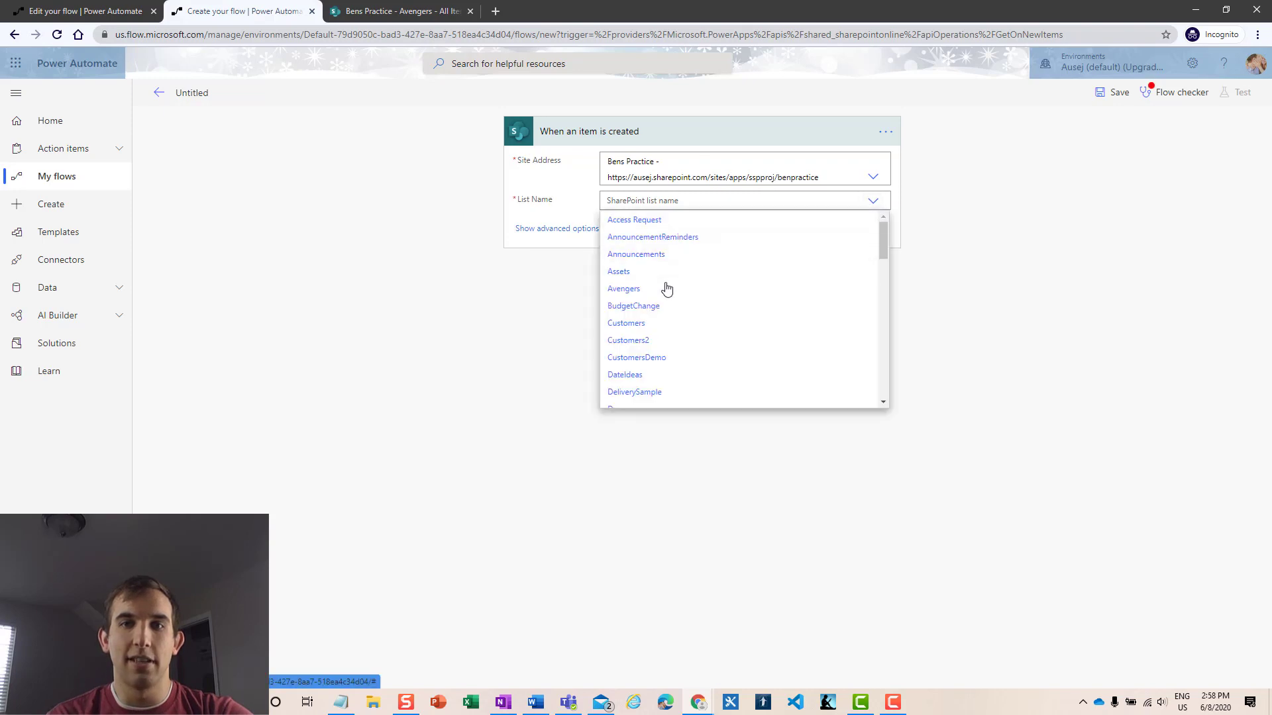
{"action": "left_click", "coordinate": [644, 292]}
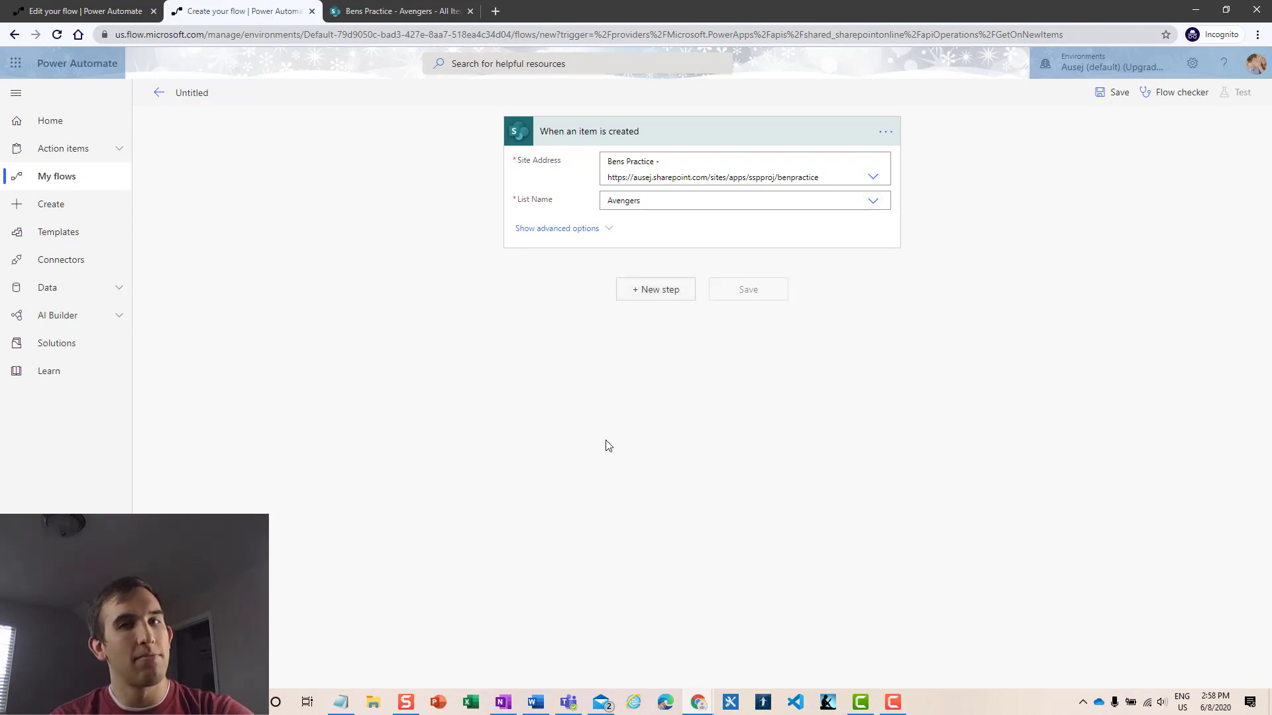
{"action": "left_click", "coordinate": [607, 237]}
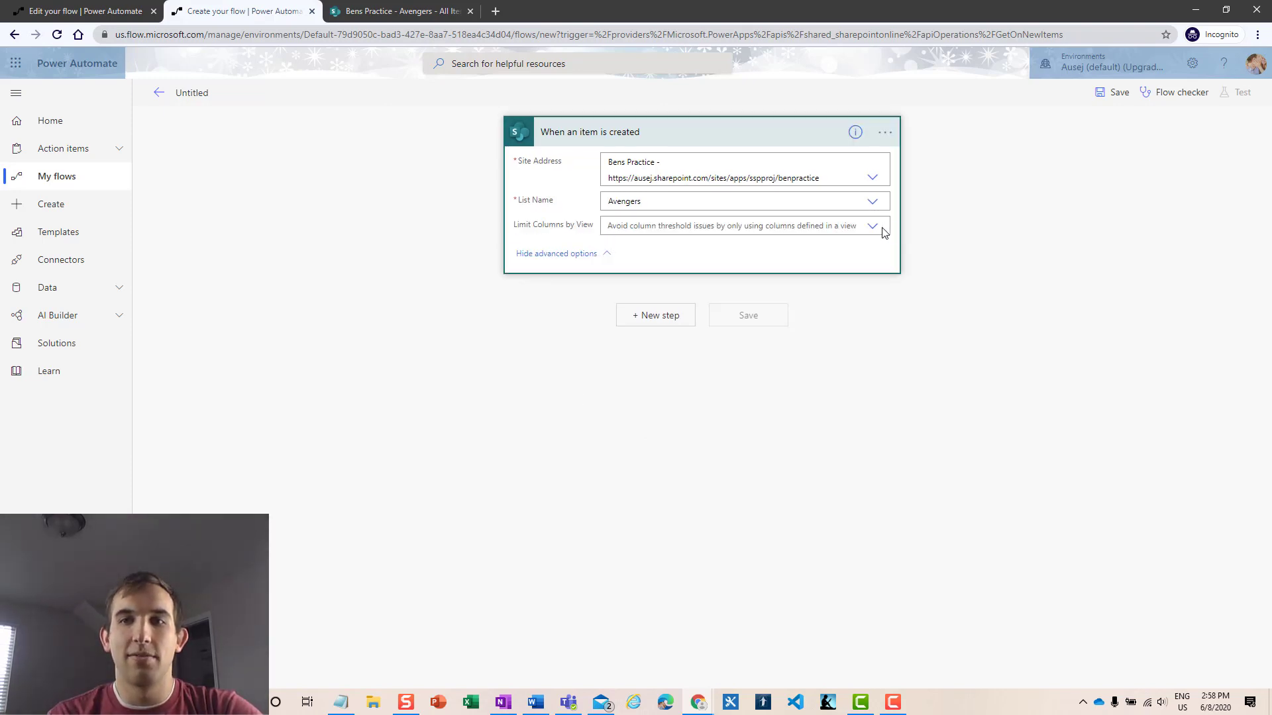
{"action": "left_click", "coordinate": [583, 255]}
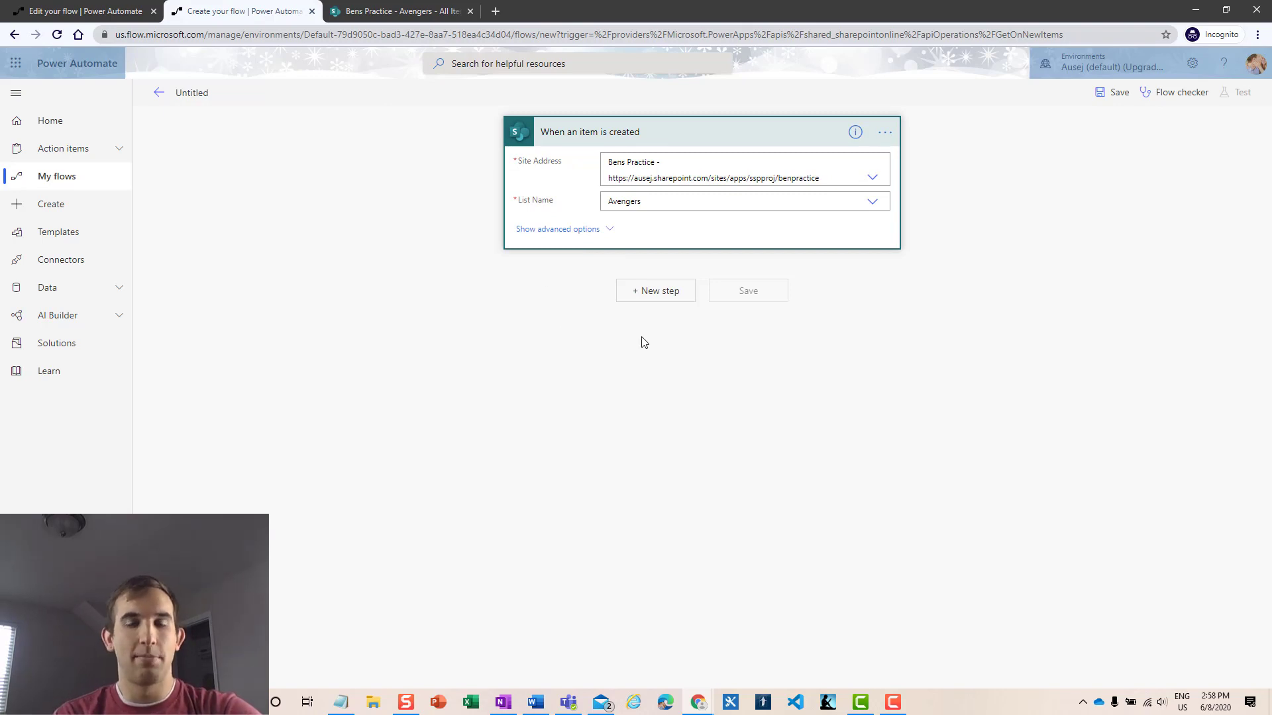
- Add the SharePoint action "Grant access to an item or a folder" after the trigger
{"action": "left_click", "coordinate": [651, 294]}
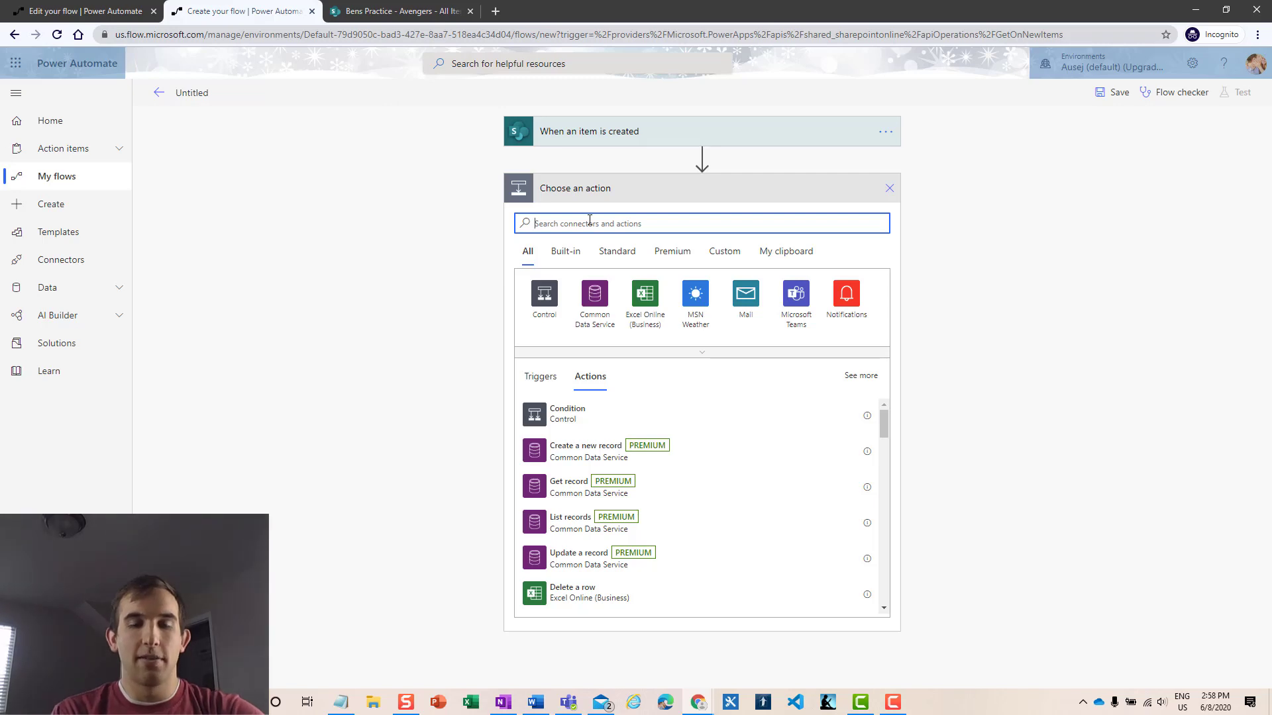
{"action": "type", "text": "sharepoint"}
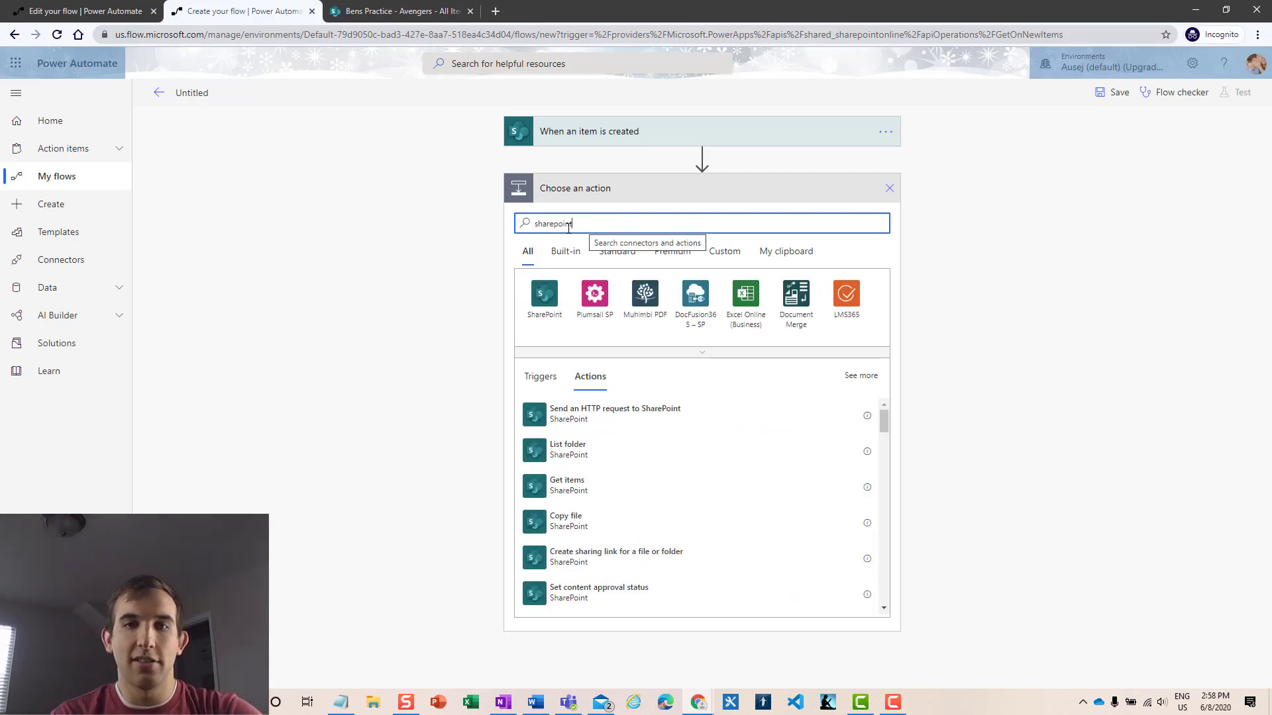
{"action": "left_click", "coordinate": [538, 308]}
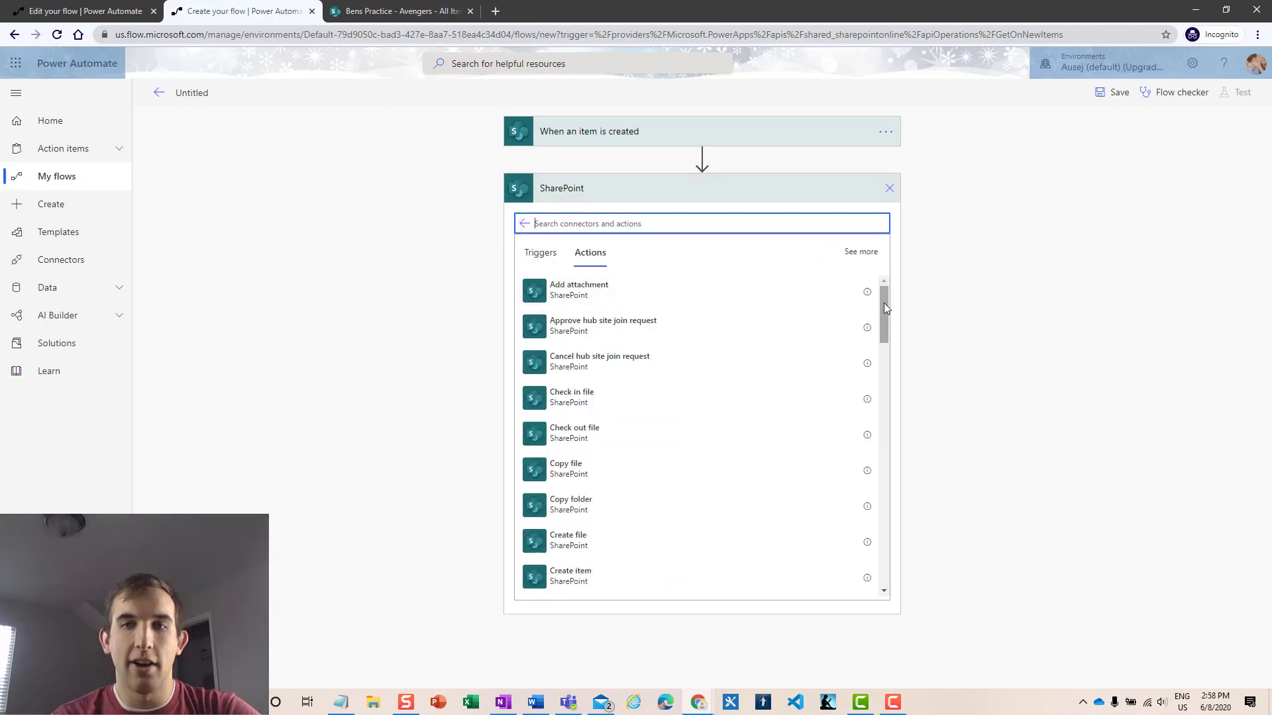
{"action": "left_click_drag", "start_coordinate": [884, 304], "coordinate": [884, 327]}
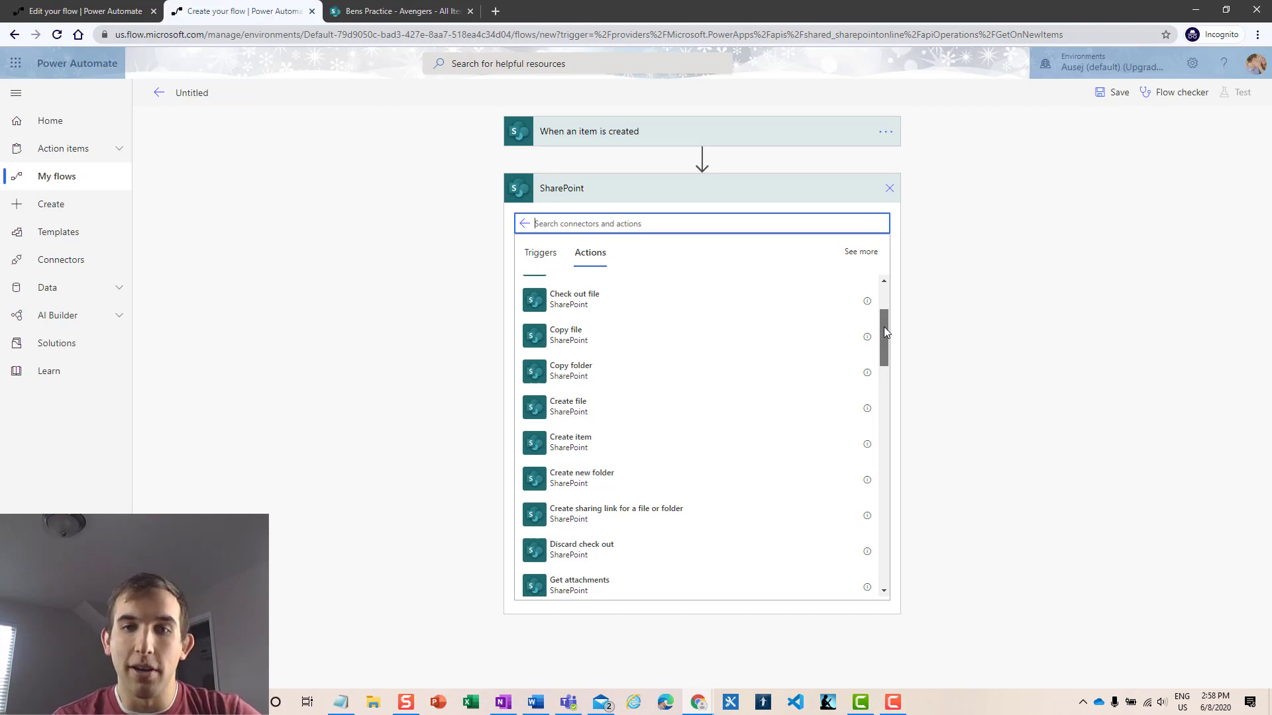
{"action": "left_click_drag", "start_coordinate": [883, 327], "coordinate": [881, 372]}
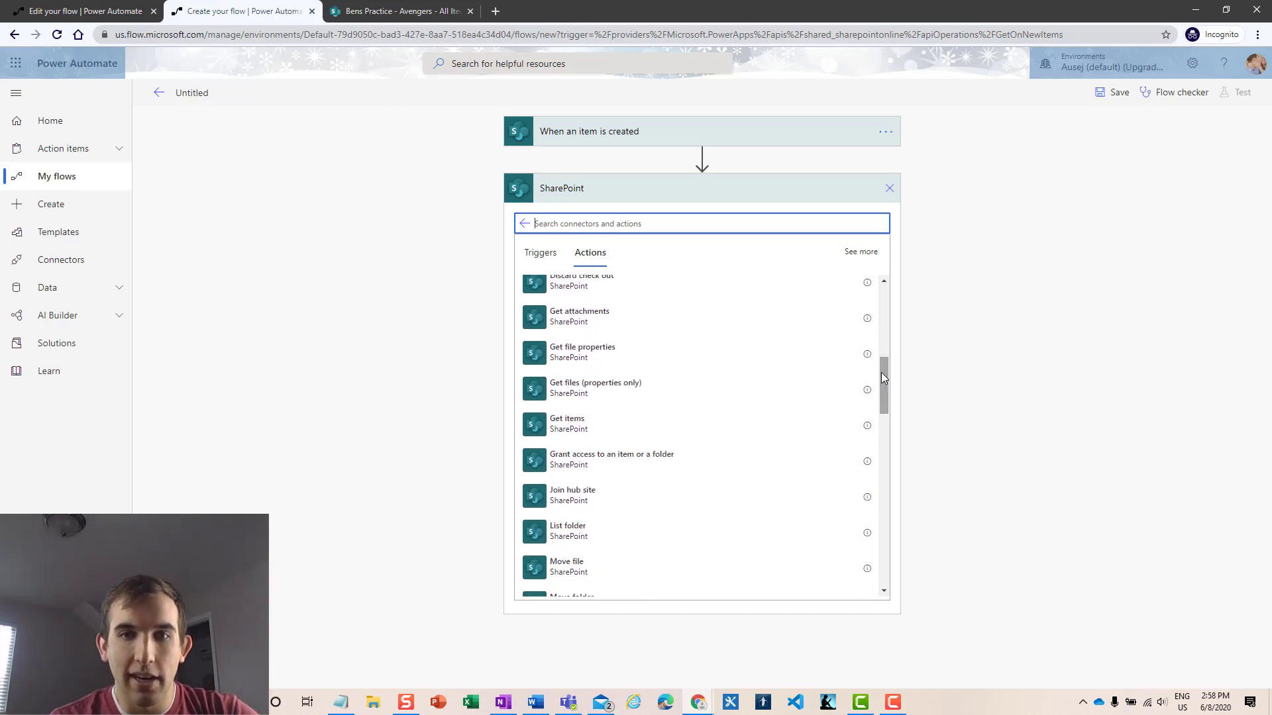
{"action": "left_click", "coordinate": [702, 466]}
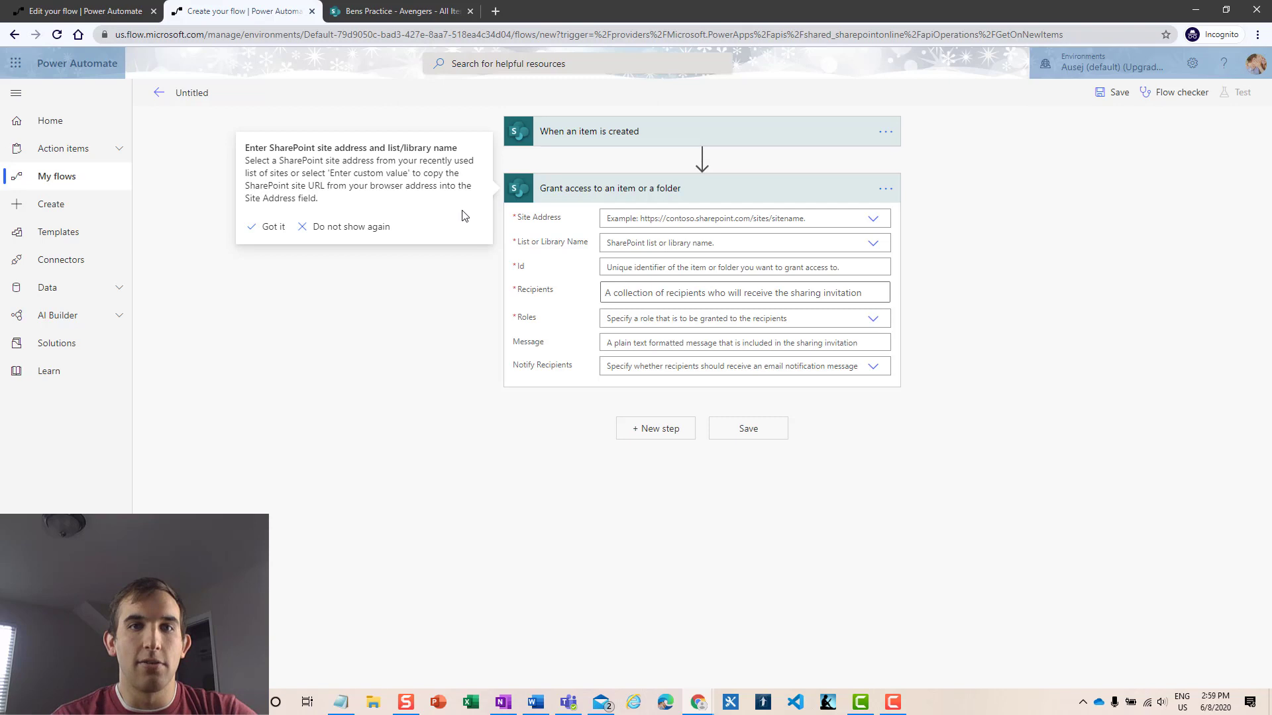
- Examine the grant access action's description, Id, Recipients and Roles options, then collapse the action
{"action": "left_click", "coordinate": [885, 191]}
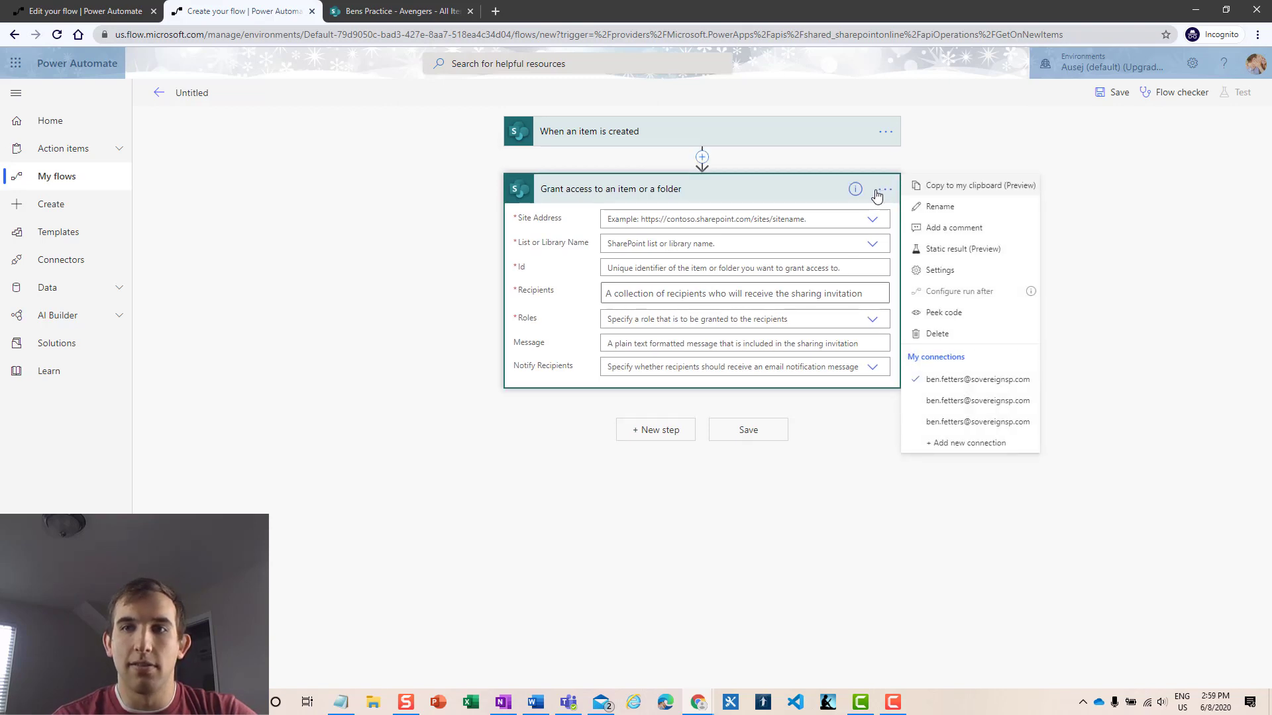
{"action": "left_click", "coordinate": [856, 190]}
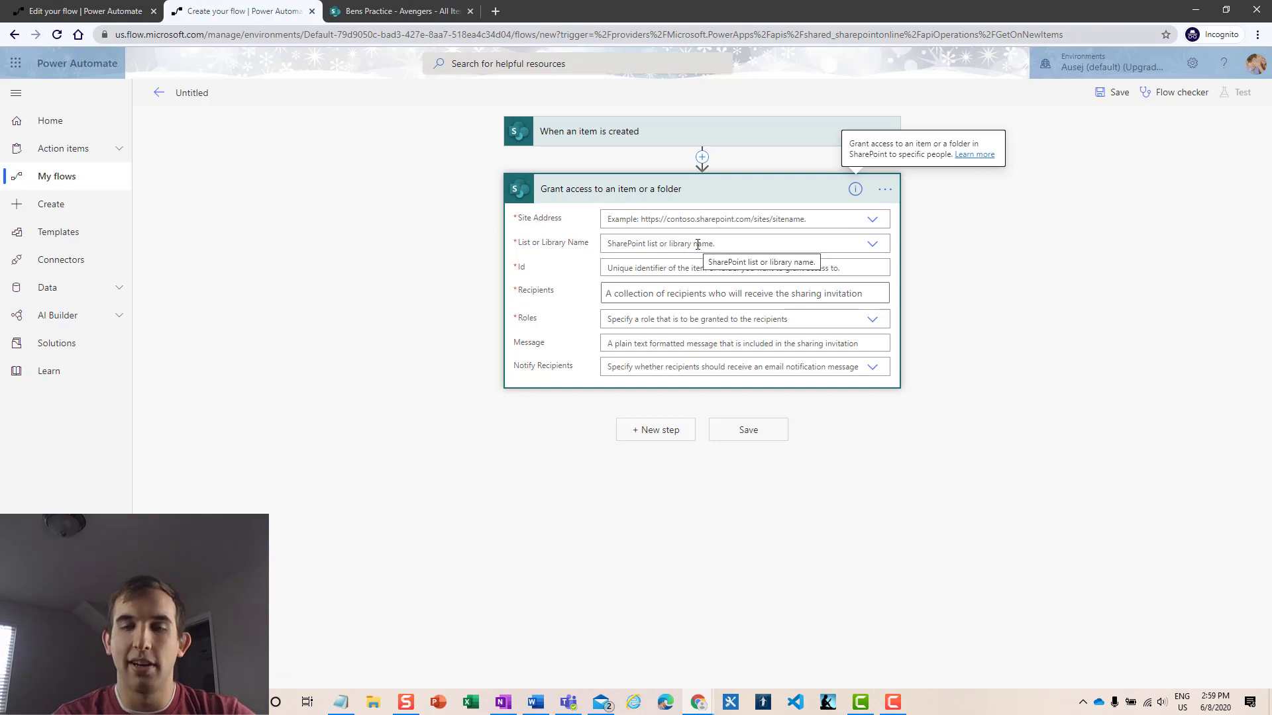
{"action": "left_click", "coordinate": [665, 267]}
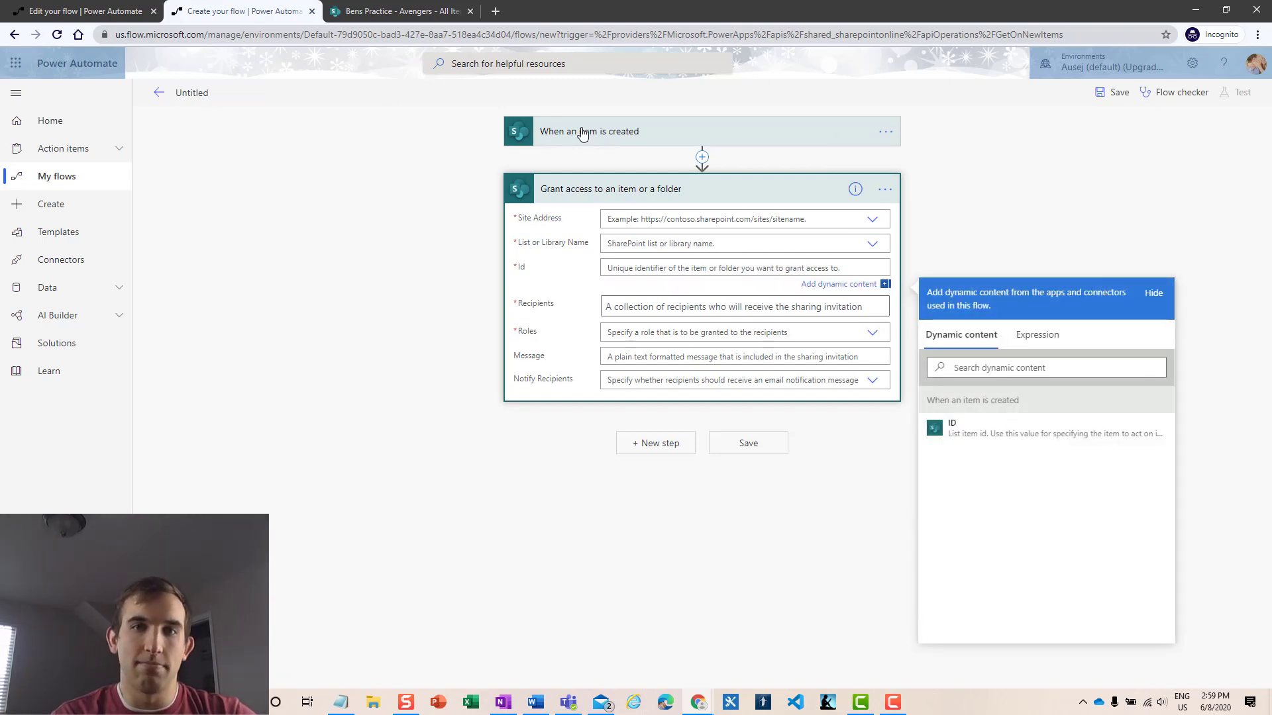
{"action": "left_click", "coordinate": [841, 306]}
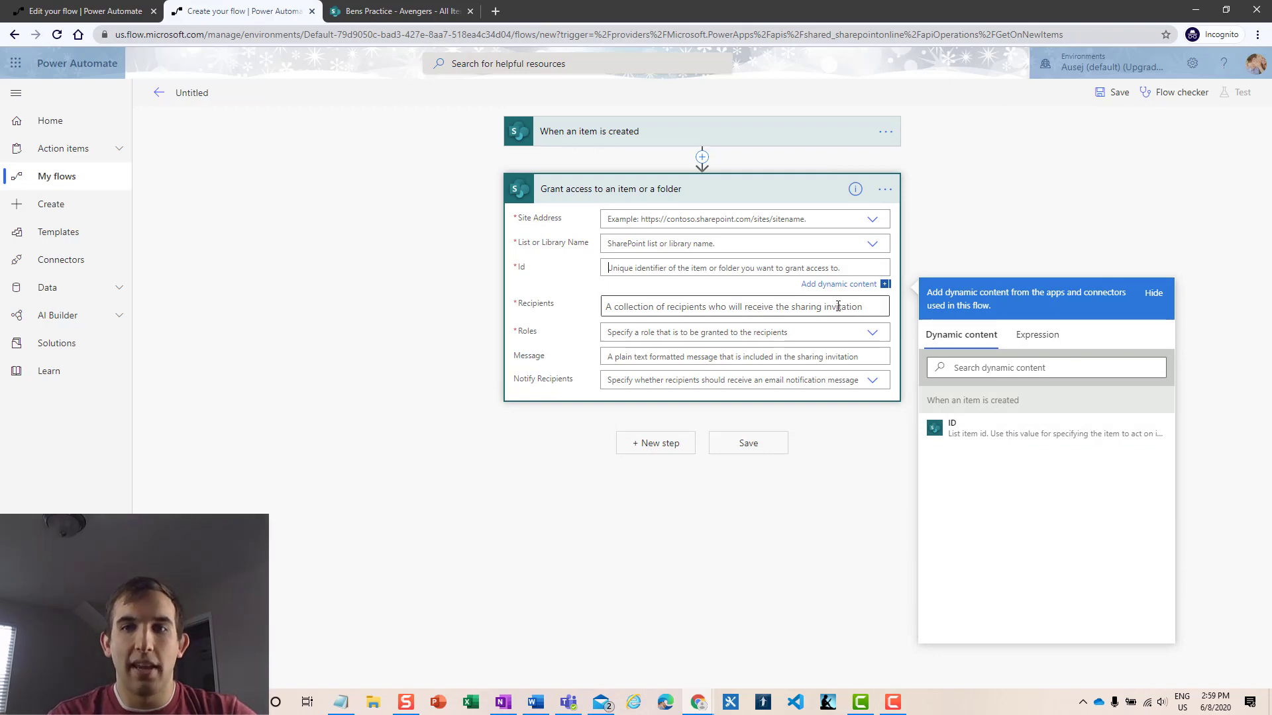
{"action": "left_click", "coordinate": [579, 321]}
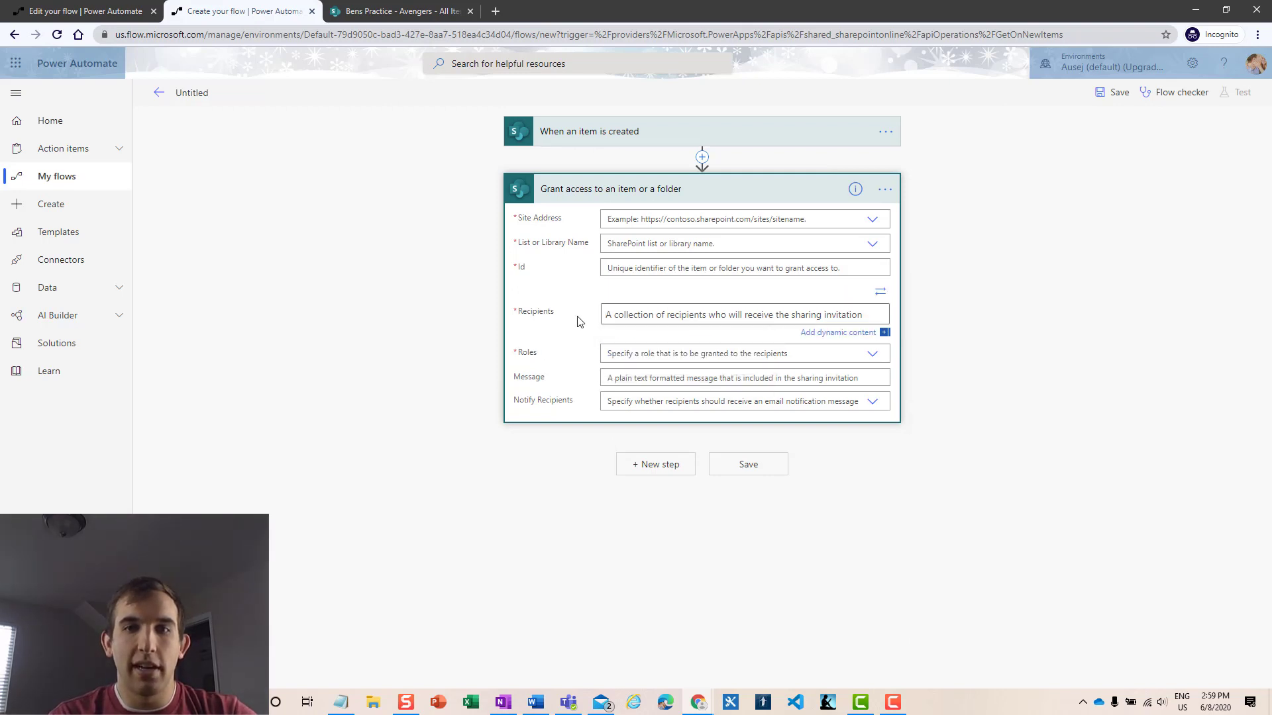
{"action": "left_click", "coordinate": [872, 356]}
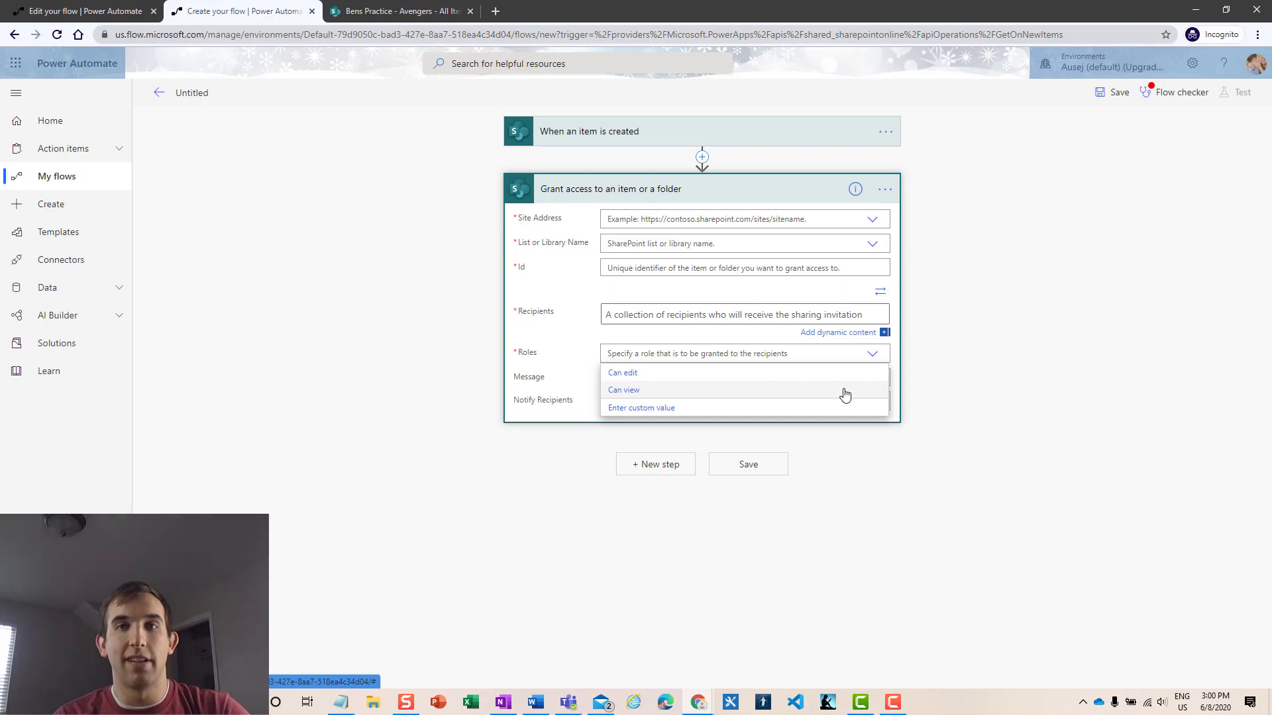
{"action": "left_click", "coordinate": [583, 363]}
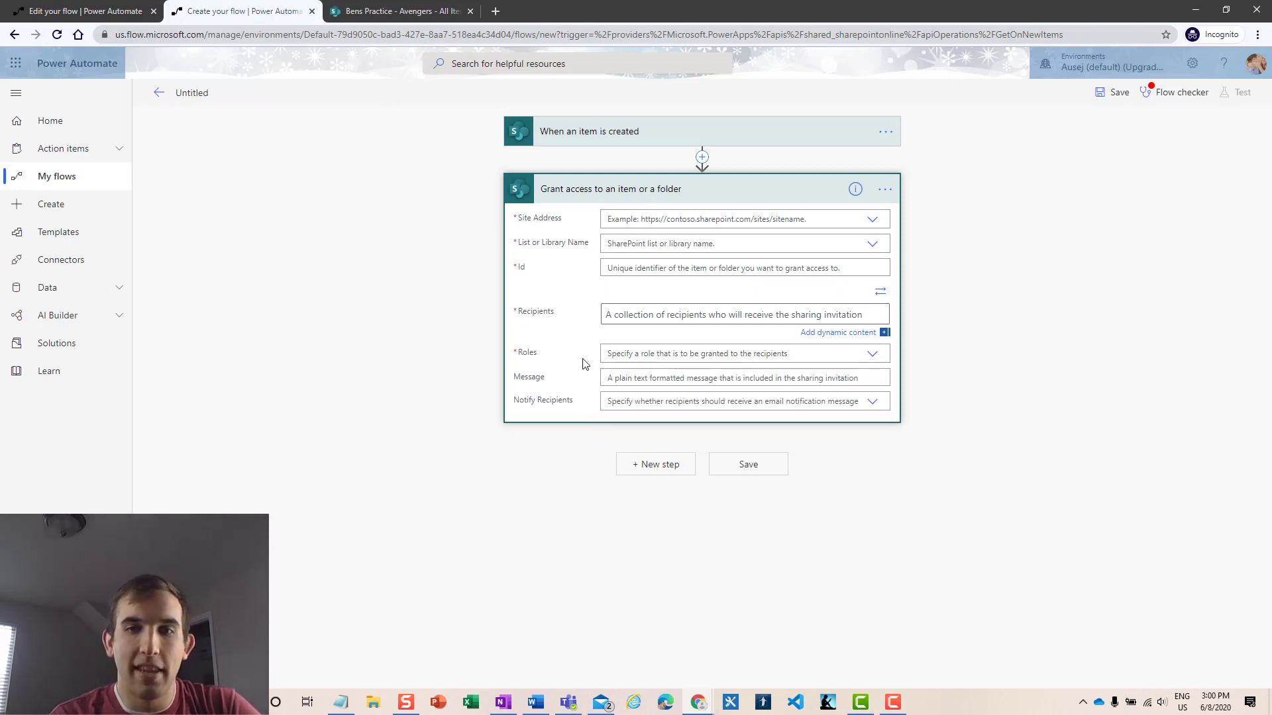
{"action": "left_click", "coordinate": [756, 193]}
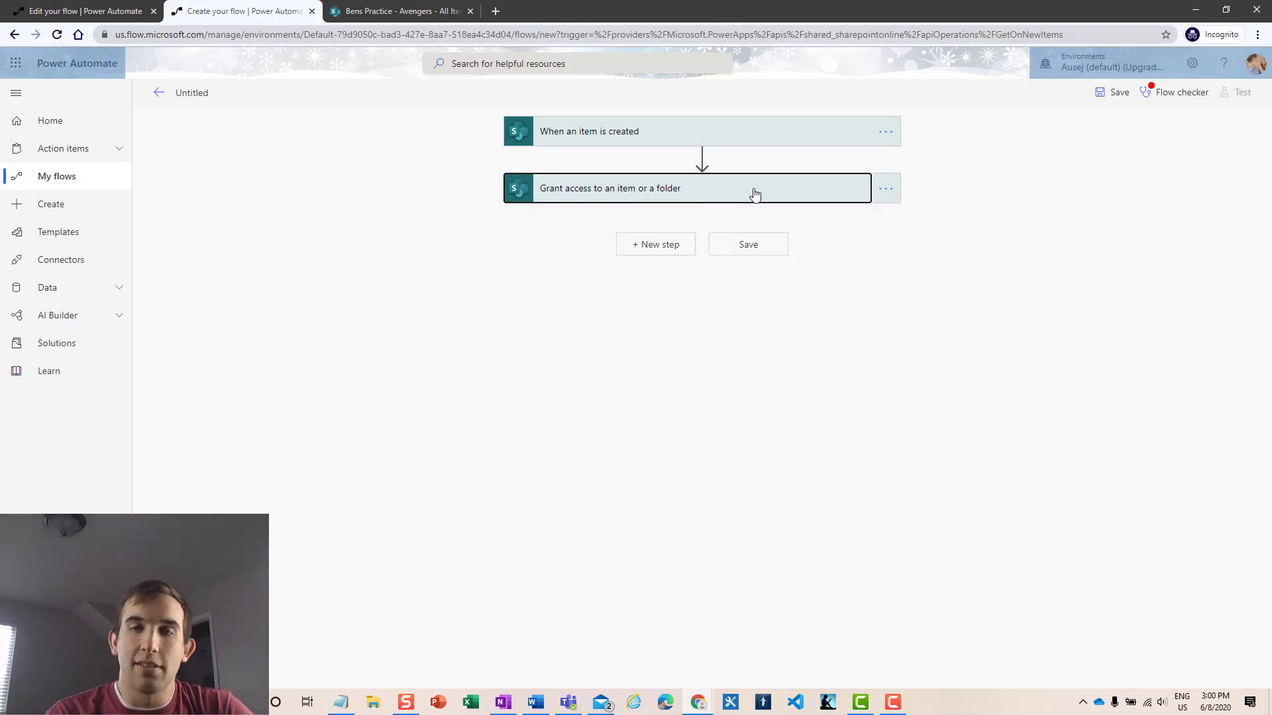
- Add the SharePoint action "Stop sharing an item or a file" after the grant access action and review its description
{"action": "left_click", "coordinate": [663, 246]}
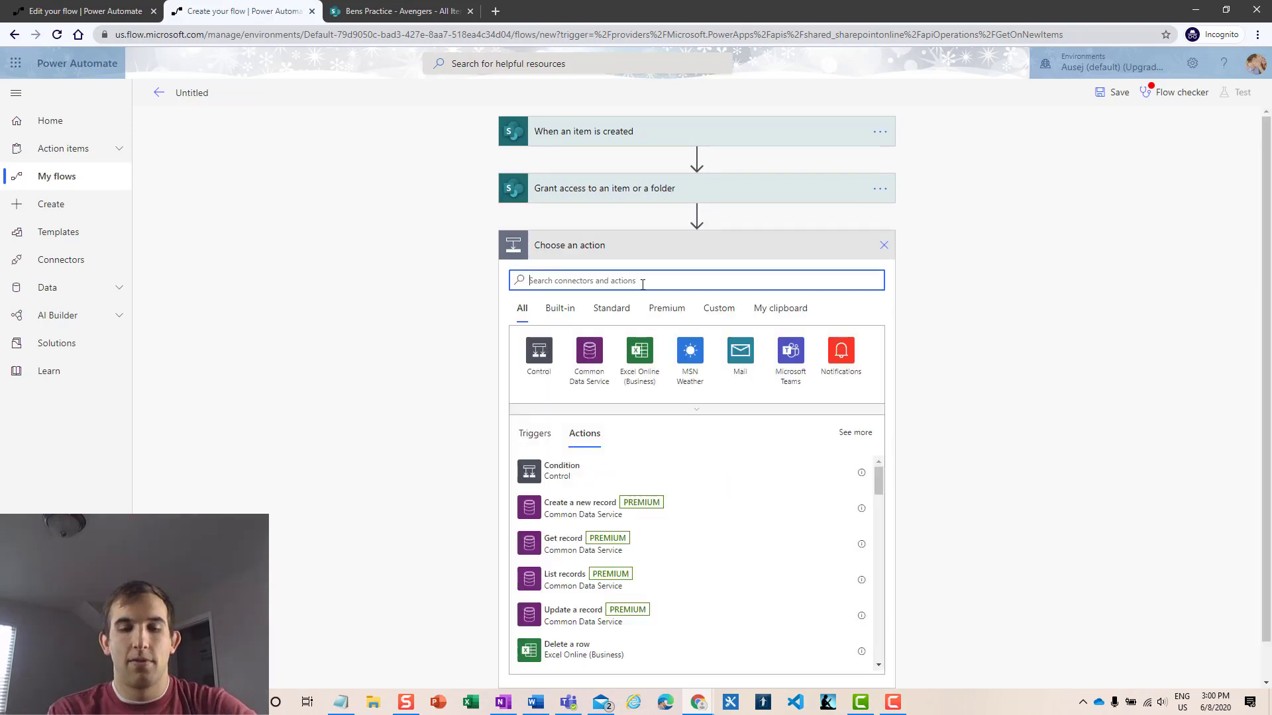
{"action": "type", "text": "sharepoint"}
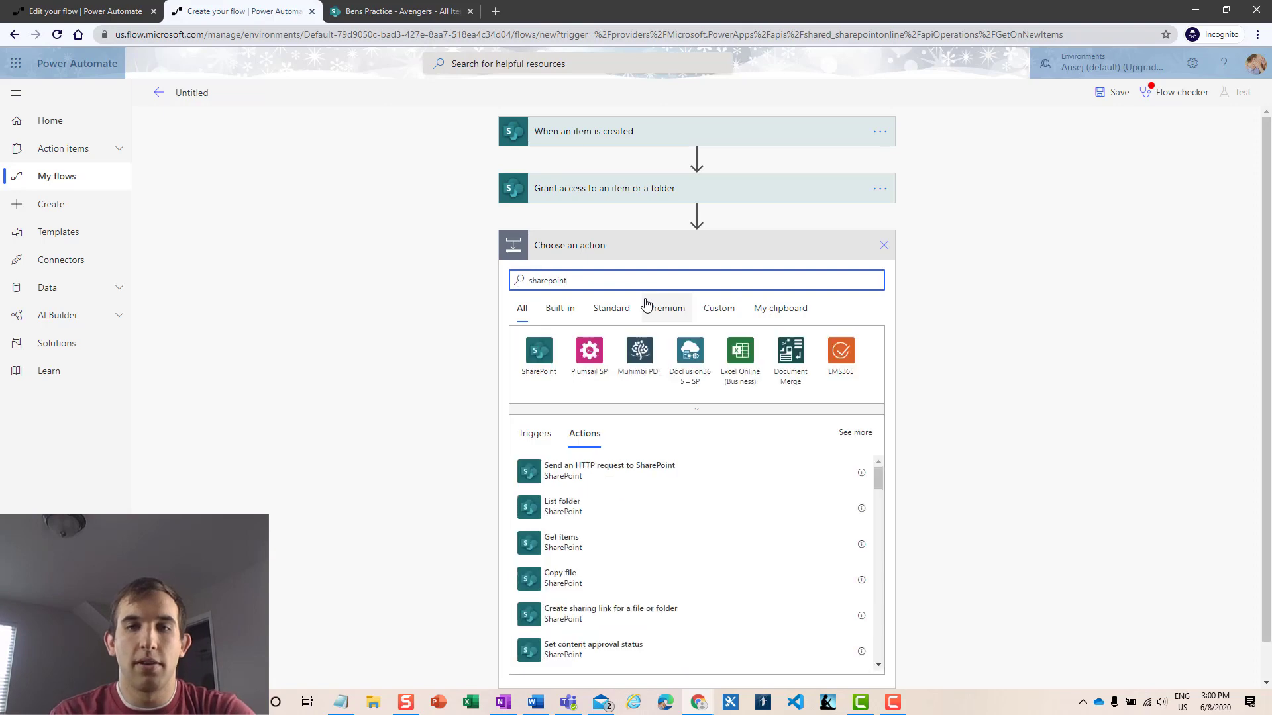
{"action": "left_click", "coordinate": [530, 355]}
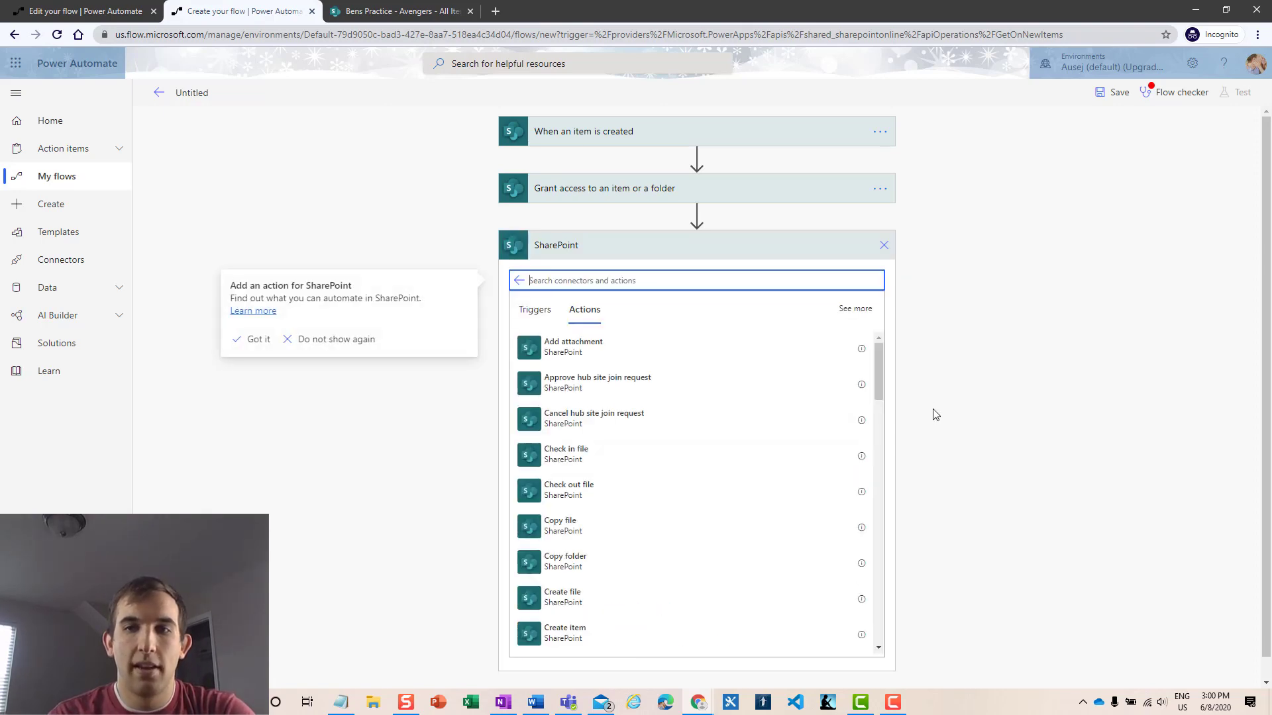
{"action": "left_click_drag", "start_coordinate": [877, 382], "coordinate": [872, 510]}
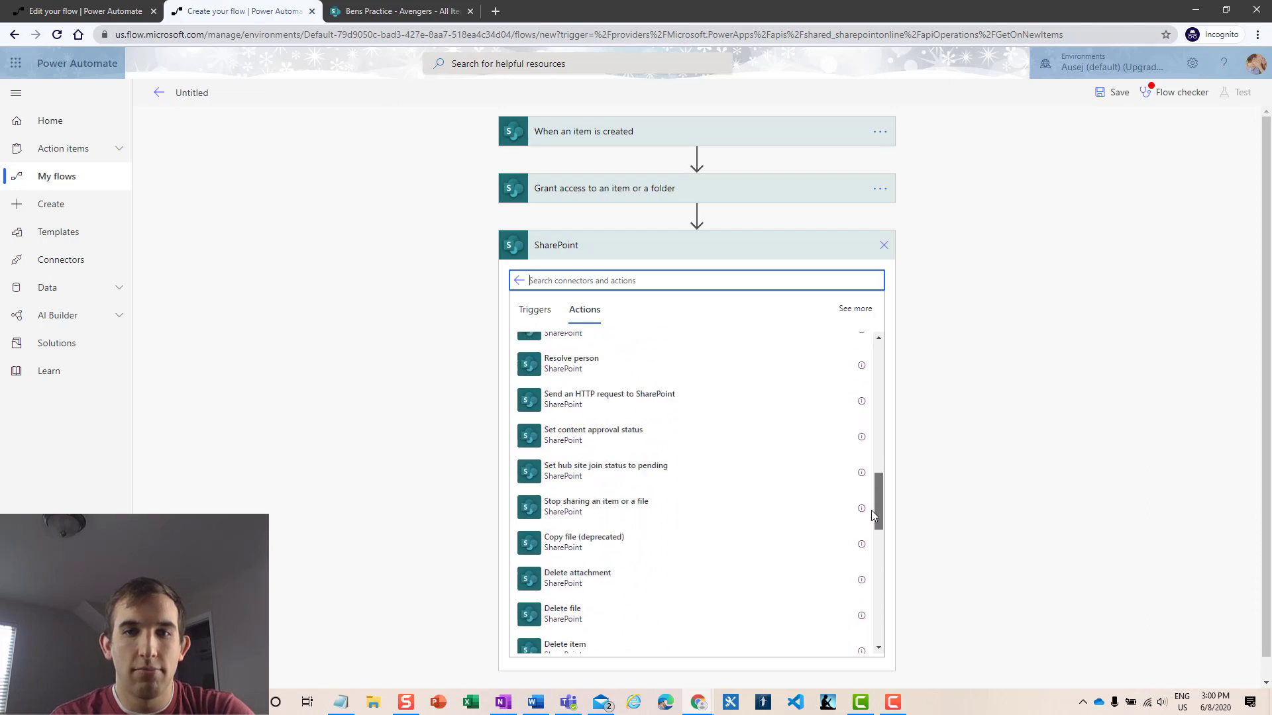
{"action": "left_click", "coordinate": [646, 506]}
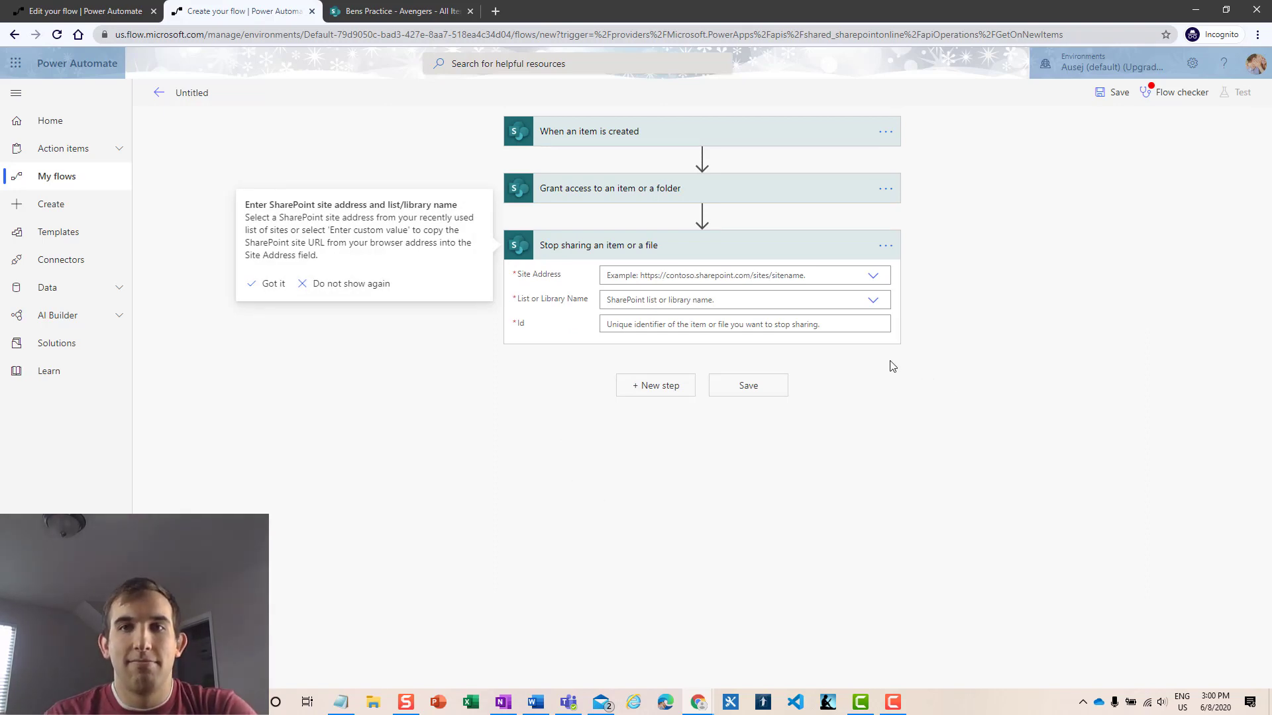
{"action": "left_click", "coordinate": [886, 245]}
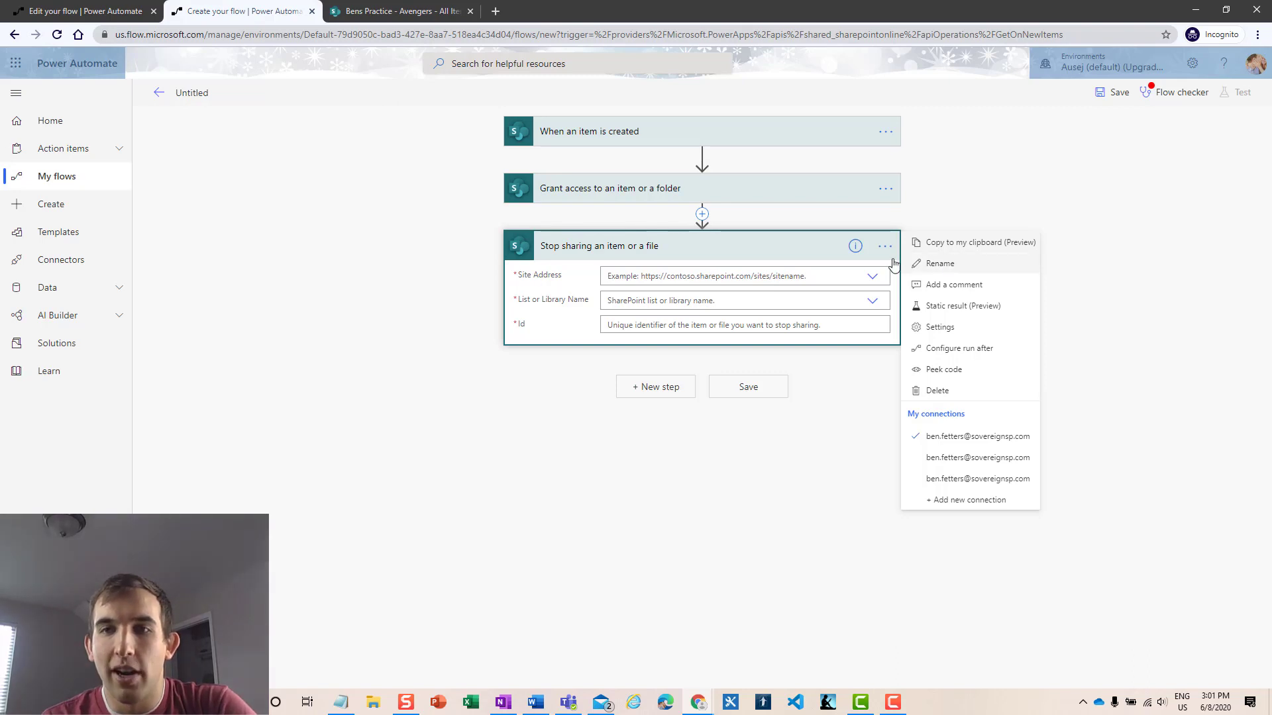
{"action": "left_click", "coordinate": [857, 248]}
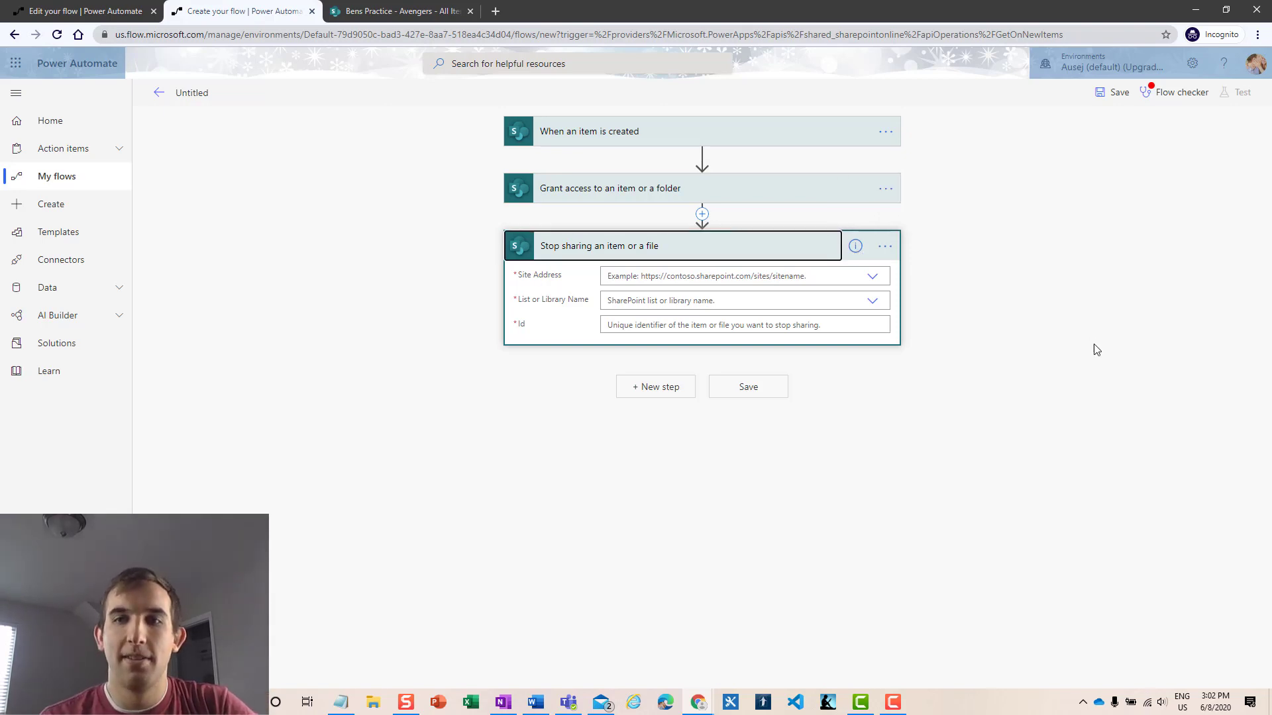
{"action": "left_click", "coordinate": [641, 257]}
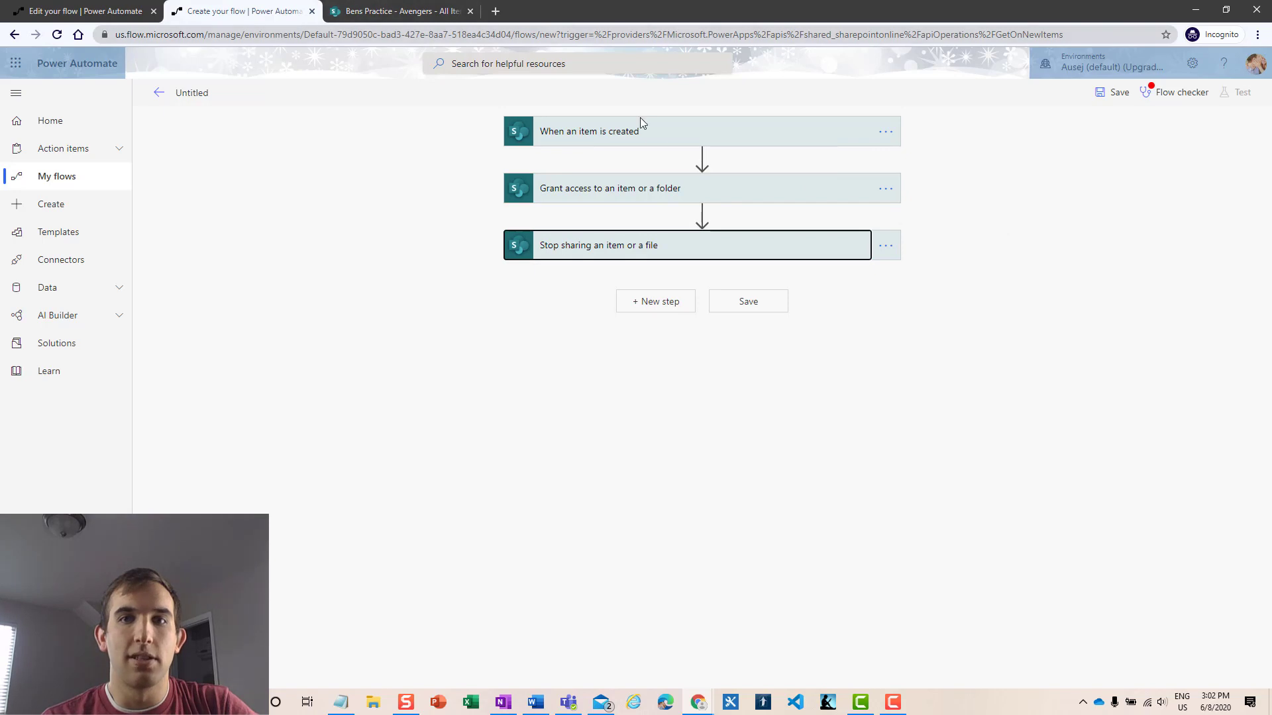
- Delete the "Stop sharing an item or a file" and "Grant access to an item or a folder" actions from the flow
{"action": "left_click", "coordinate": [886, 246]}
{"action": "left_click", "coordinate": [937, 389]}
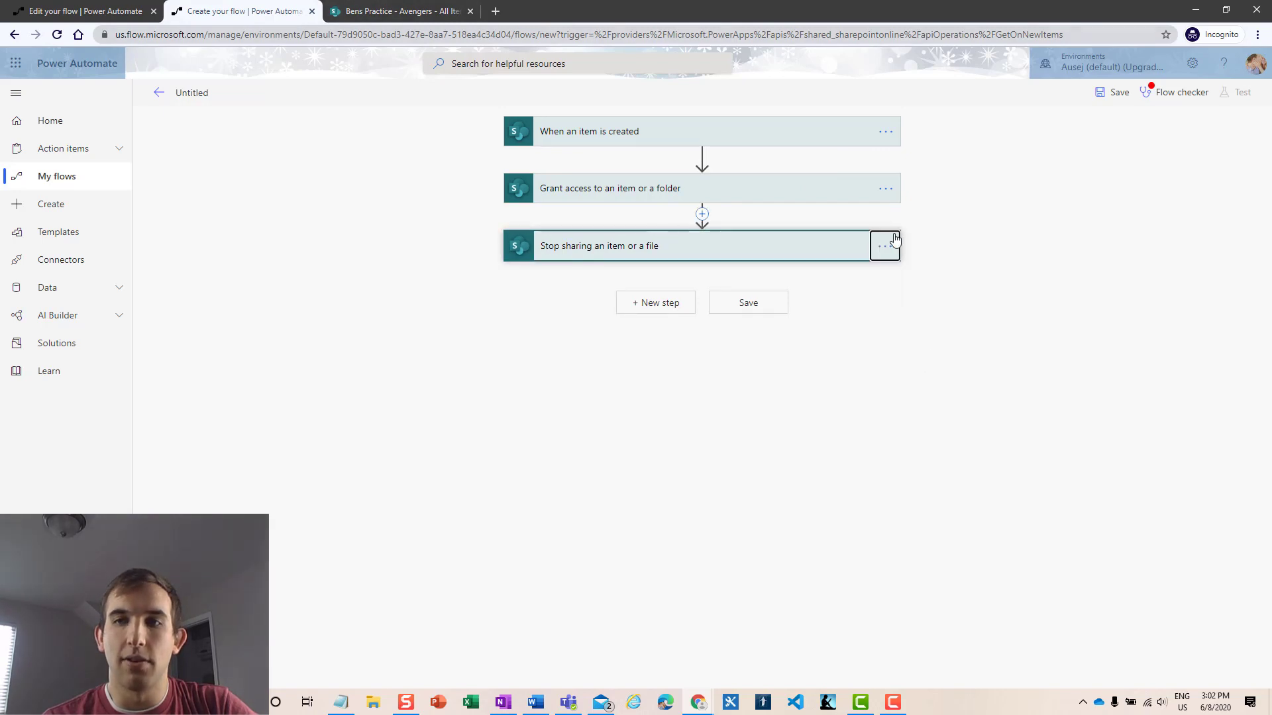
{"action": "left_click", "coordinate": [660, 399]}
{"action": "left_click", "coordinate": [886, 188]}
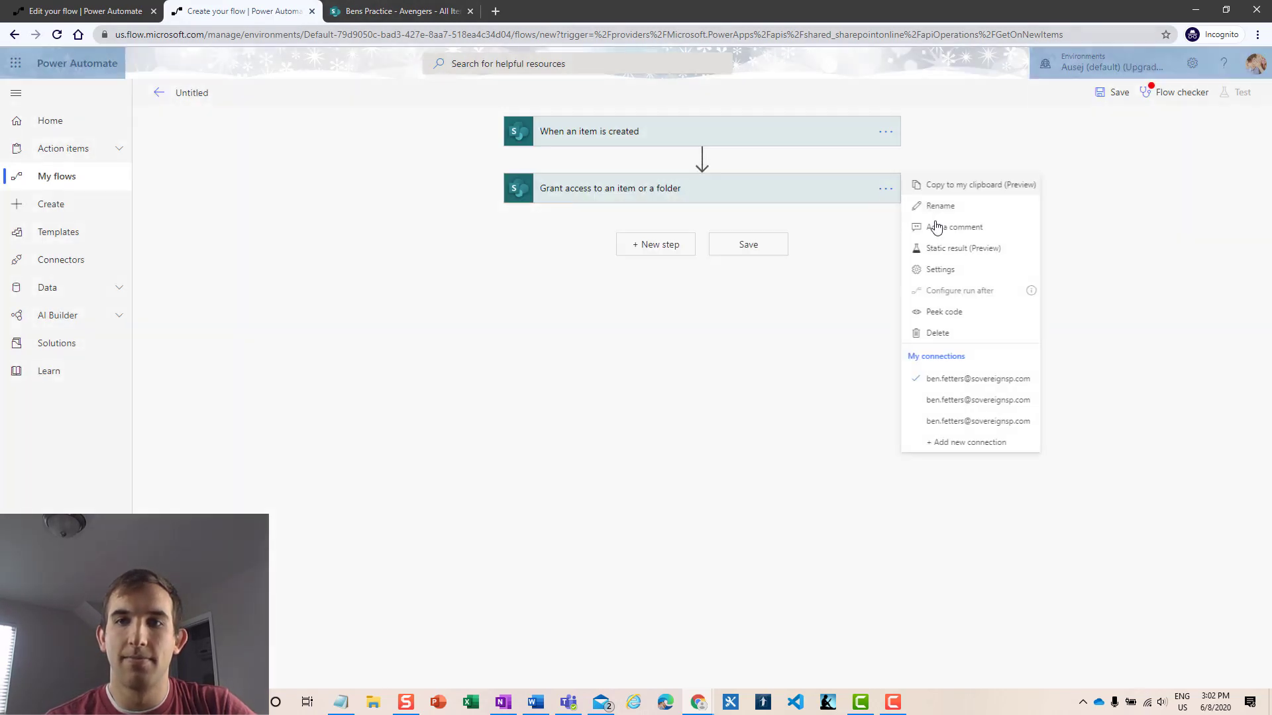
{"action": "left_click", "coordinate": [949, 333]}
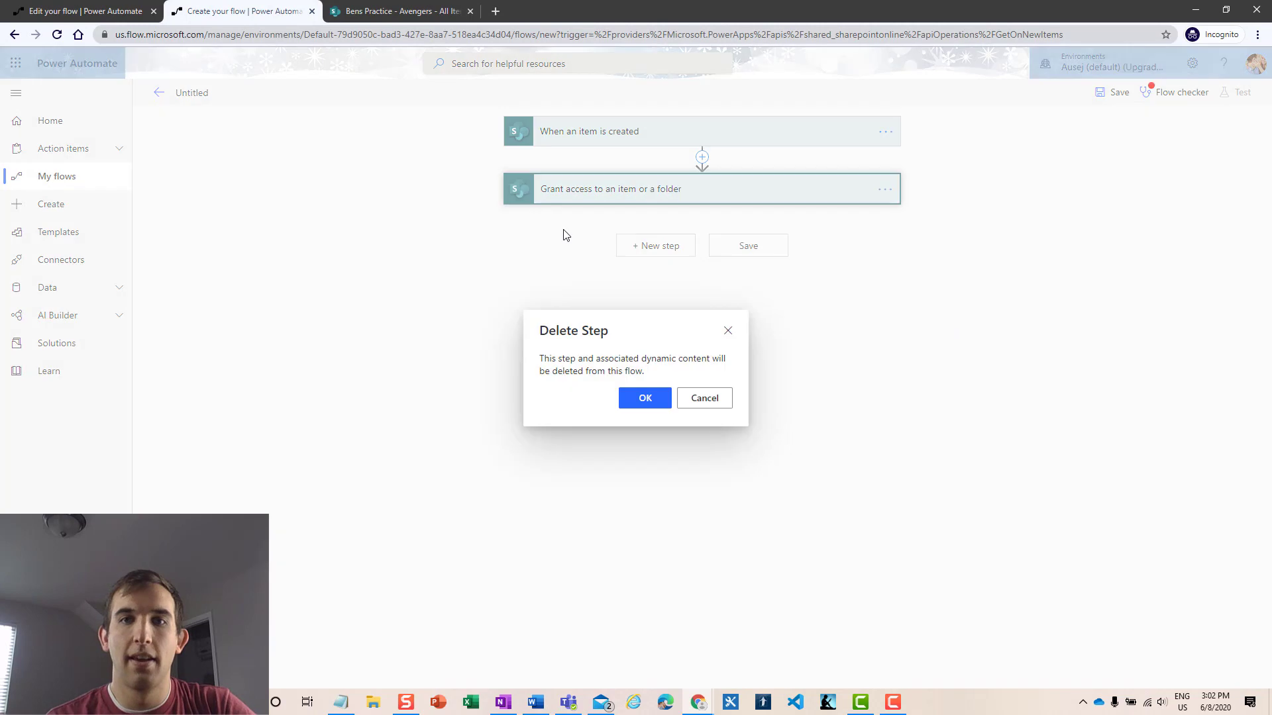
{"action": "left_click", "coordinate": [640, 395]}
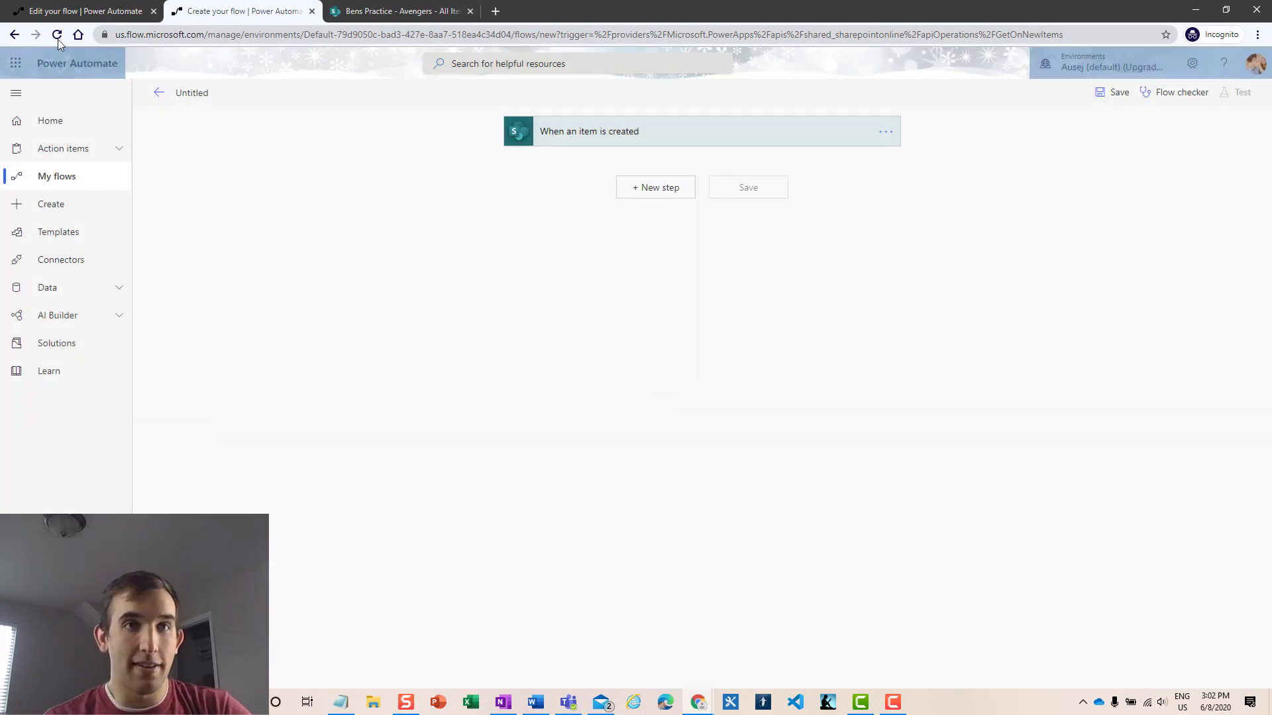
- Switch to the existing flow and expand its first "Send an HTTP request to SharePoint" action to examine the settings
{"action": "left_click", "coordinate": [77, 13]}
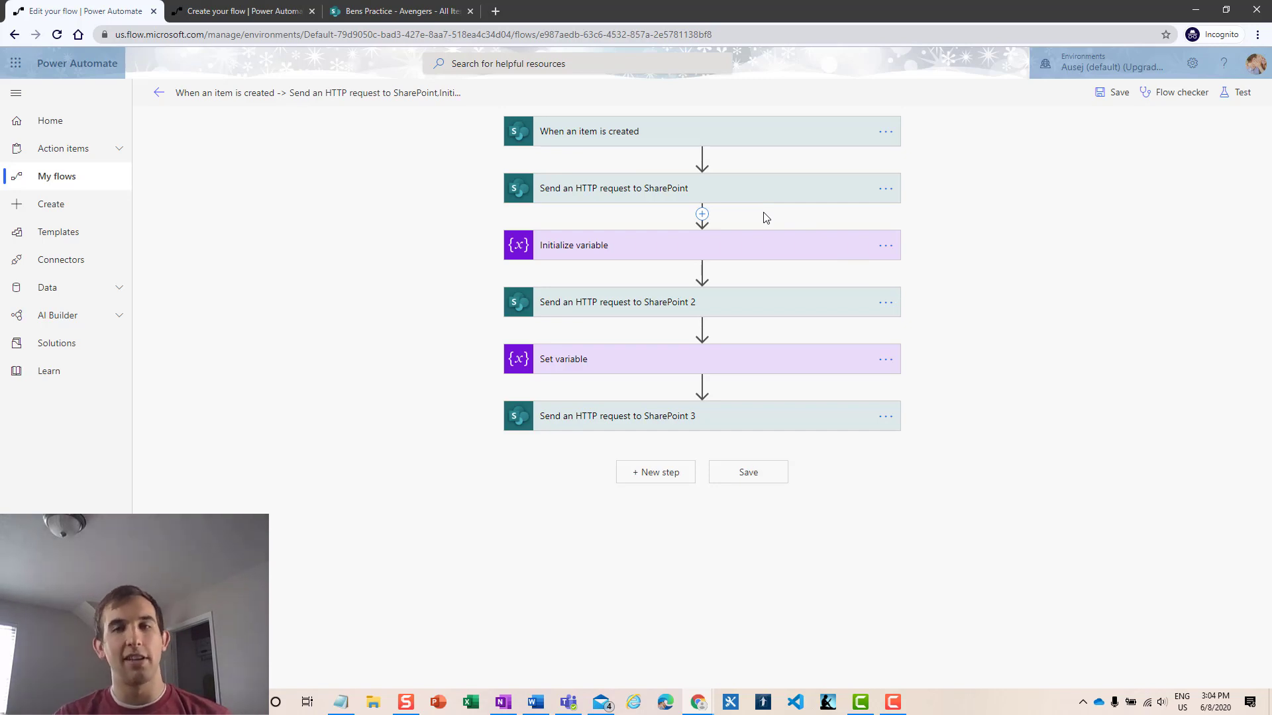
{"action": "left_click", "coordinate": [600, 200]}
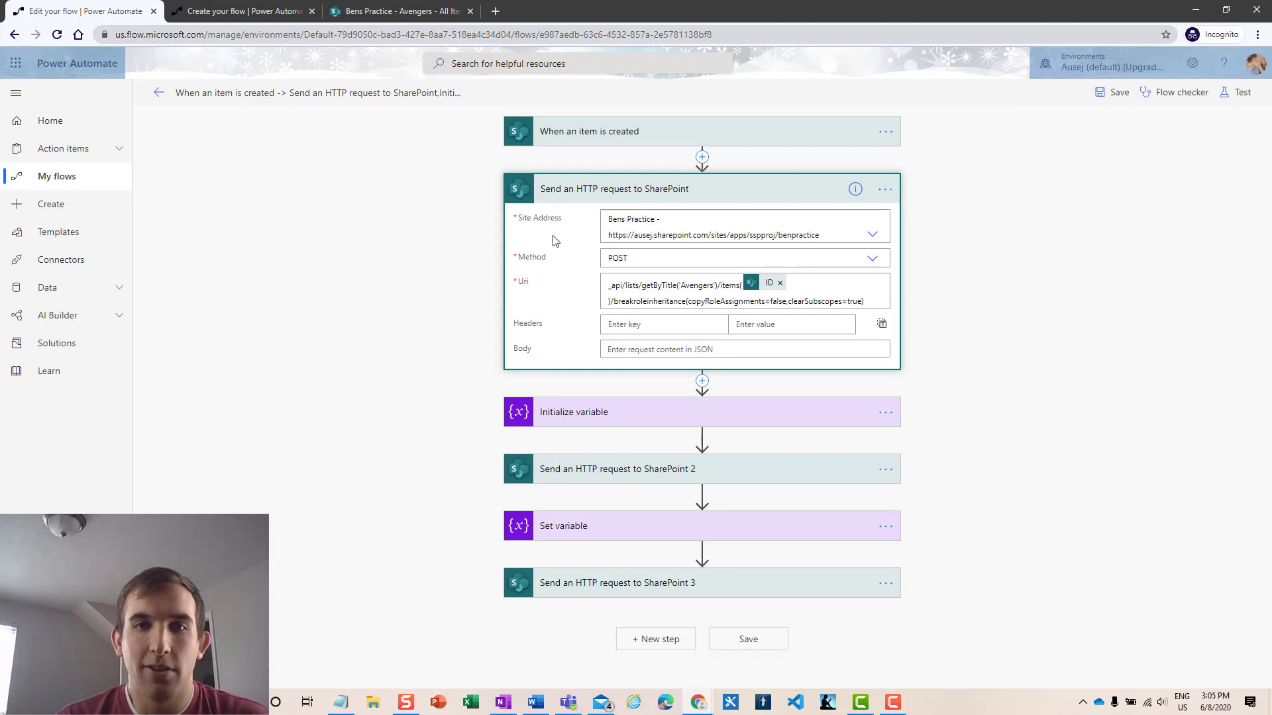
- Examine the first HTTP request's available Method options and the breakroleinheritance part of its Uri
{"action": "left_click", "coordinate": [873, 259]}
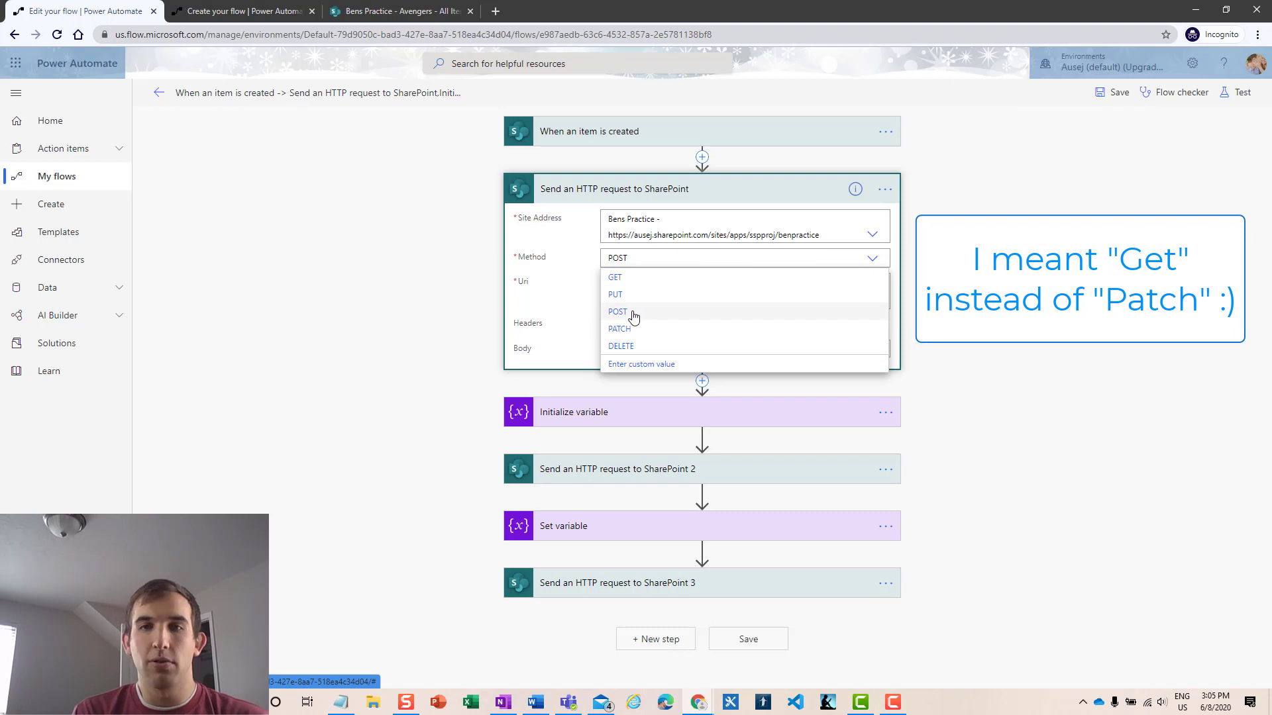
{"action": "left_click", "coordinate": [579, 305]}
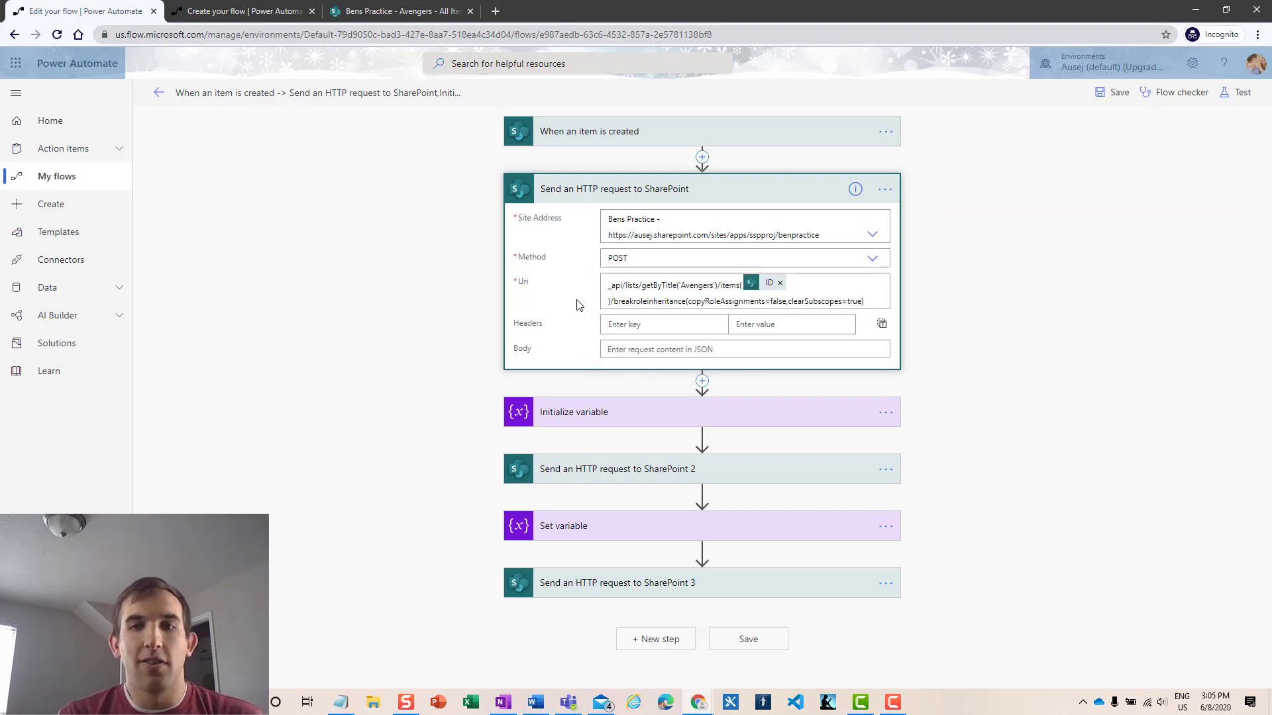
{"action": "double_click", "coordinate": [617, 302]}
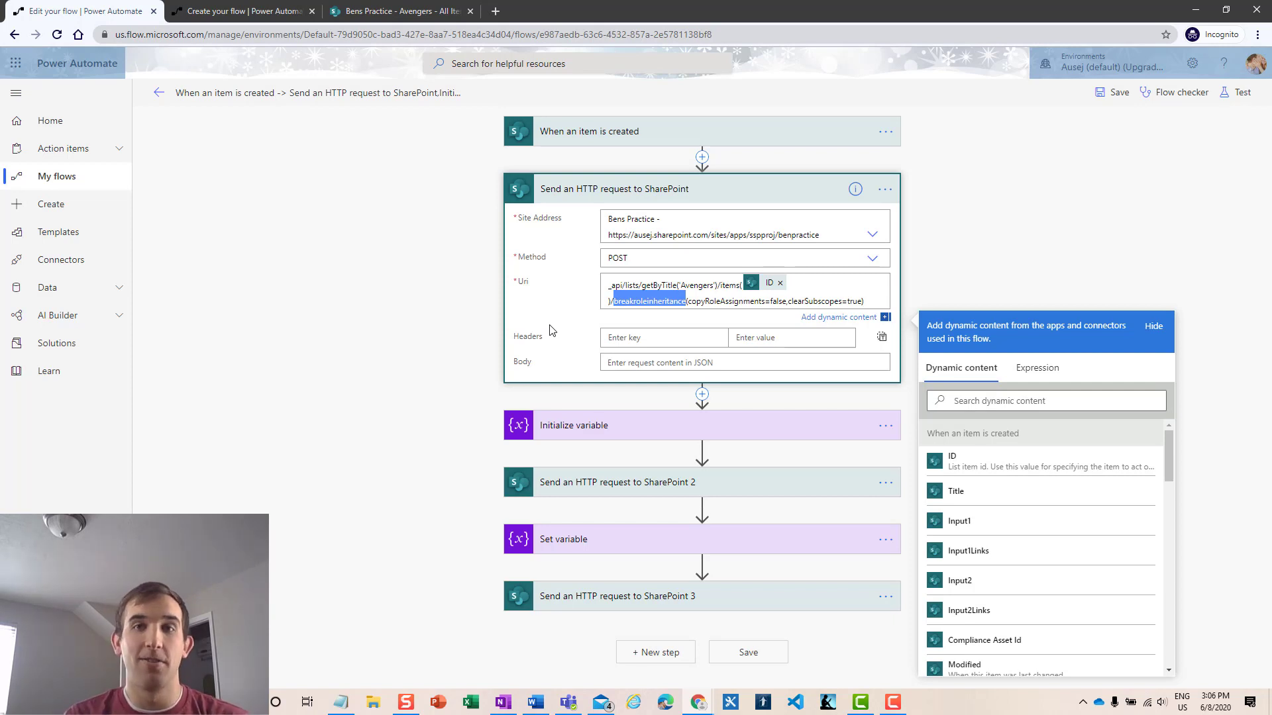
{"action": "left_click", "coordinate": [591, 326]}
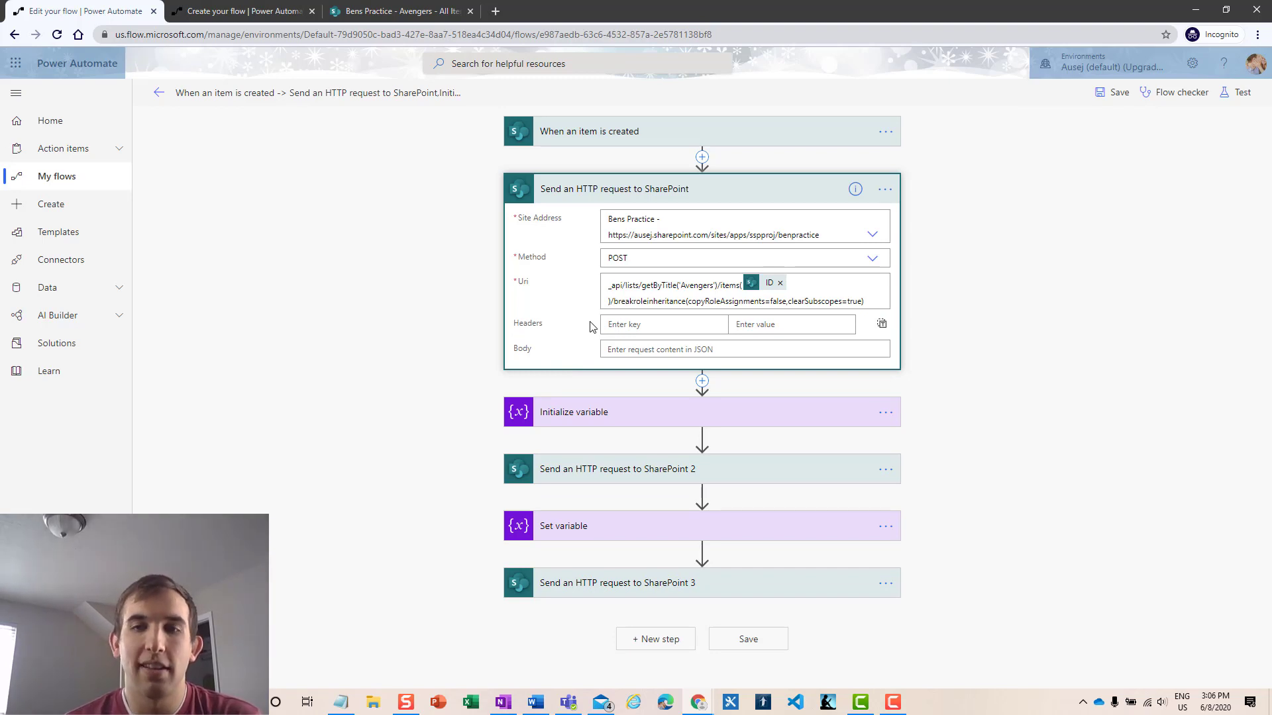
- Collapse the first HTTP request action and check the variable name and type in the "Initialize variable" action
{"action": "left_click", "coordinate": [569, 200]}
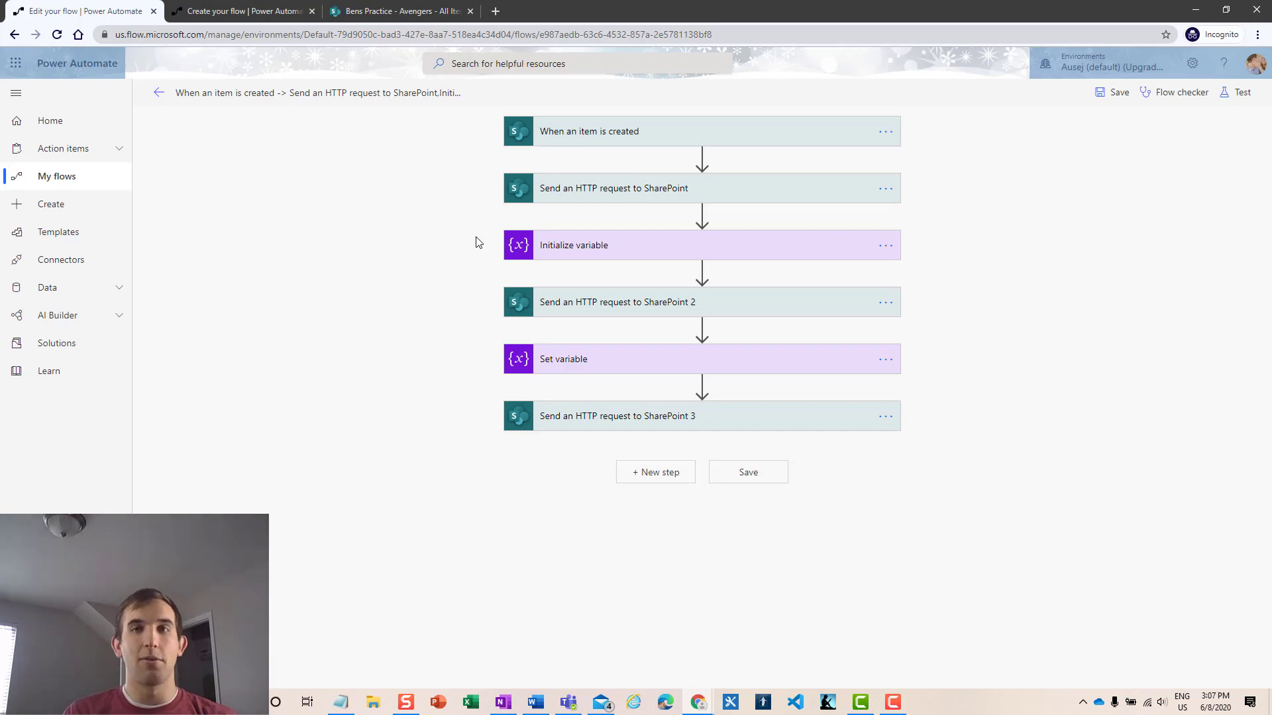
{"action": "left_click", "coordinate": [596, 248]}
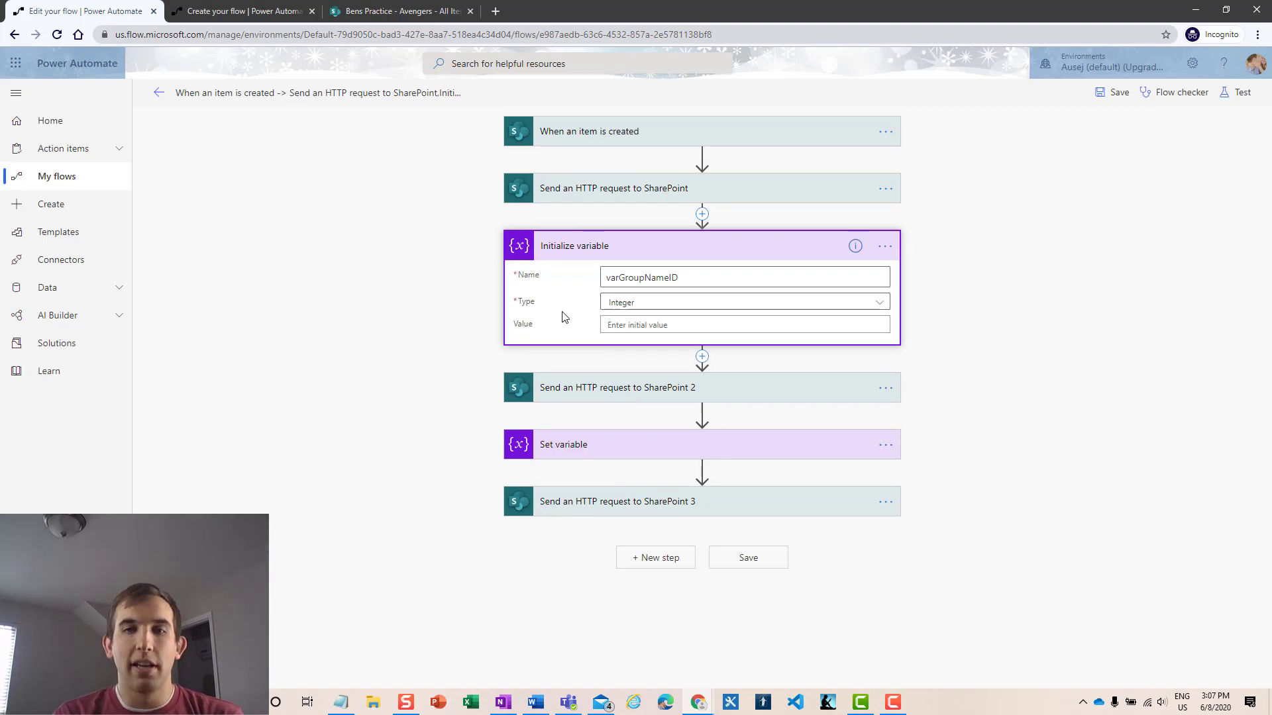
{"action": "left_click", "coordinate": [553, 253]}
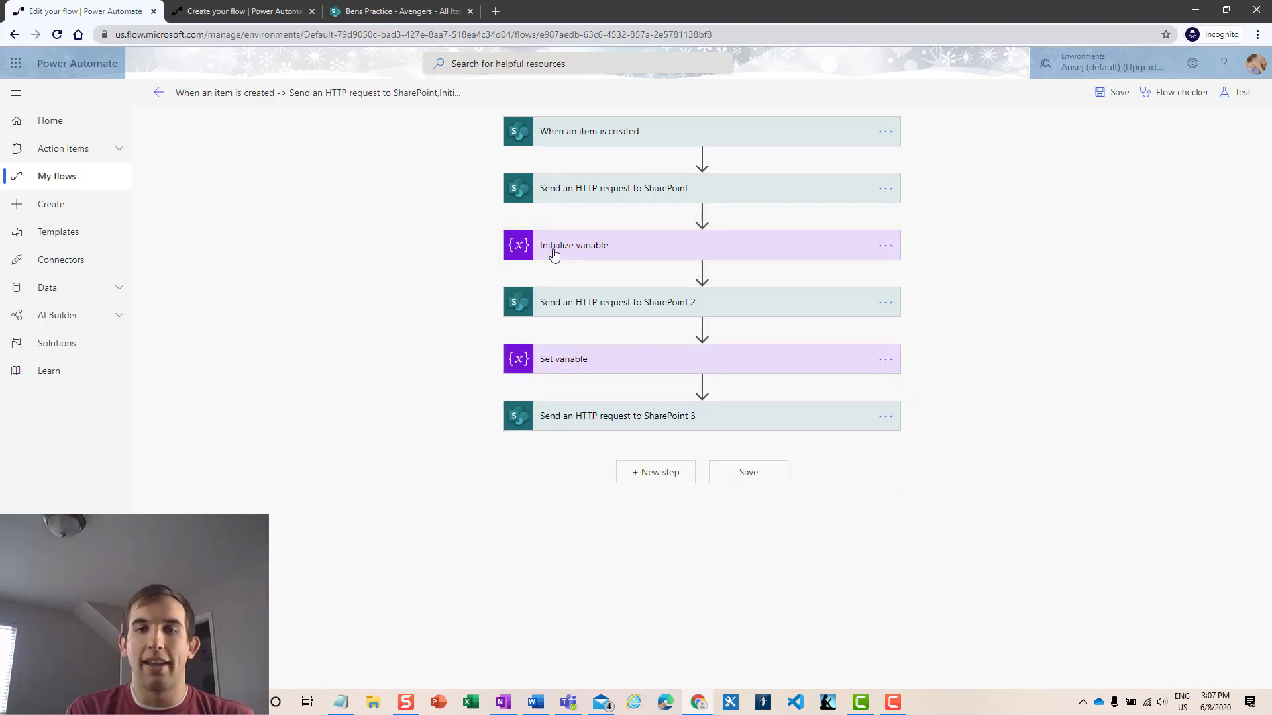
- In "Send an HTTP request to SharePoint 2", replace the hard-coded email address in the getByEmail Uri with the Created By Email dynamic content
{"action": "left_click", "coordinate": [562, 310]}
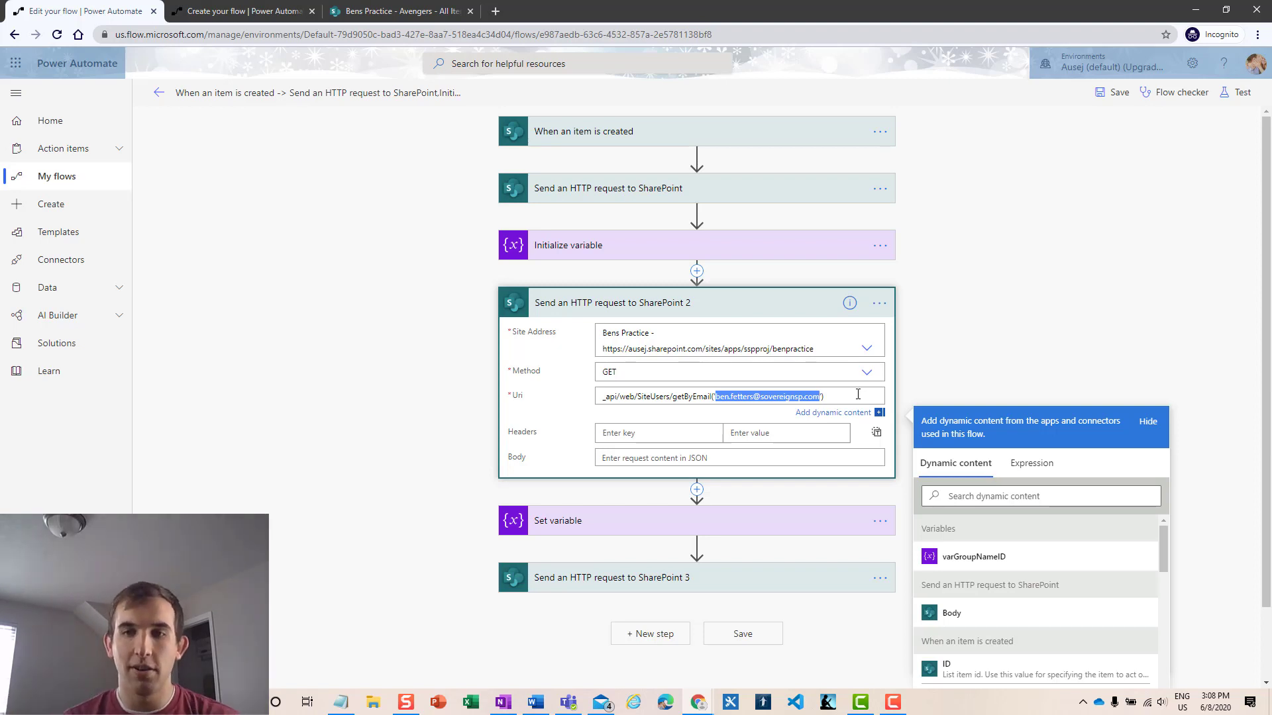
{"action": "left_click", "coordinate": [857, 396]}
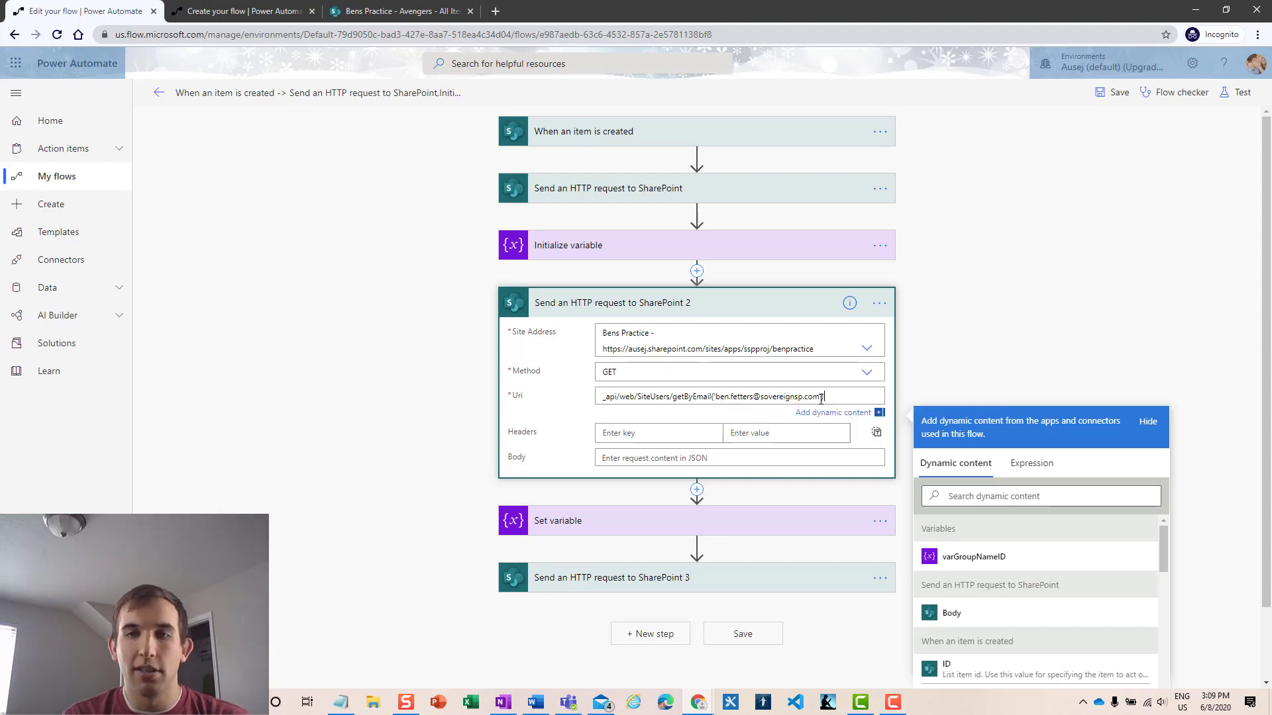
{"action": "left_click_drag", "start_coordinate": [821, 396], "coordinate": [716, 398]}
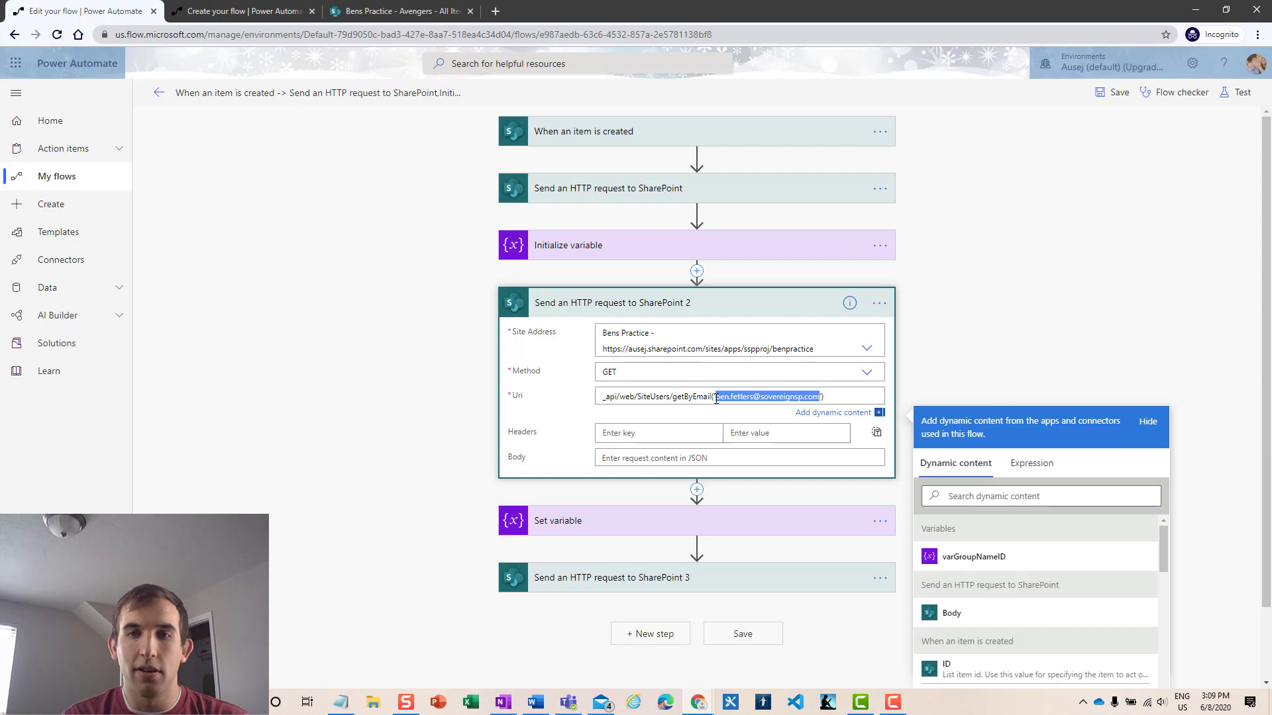
{"action": "key", "text": "BackSpace"}
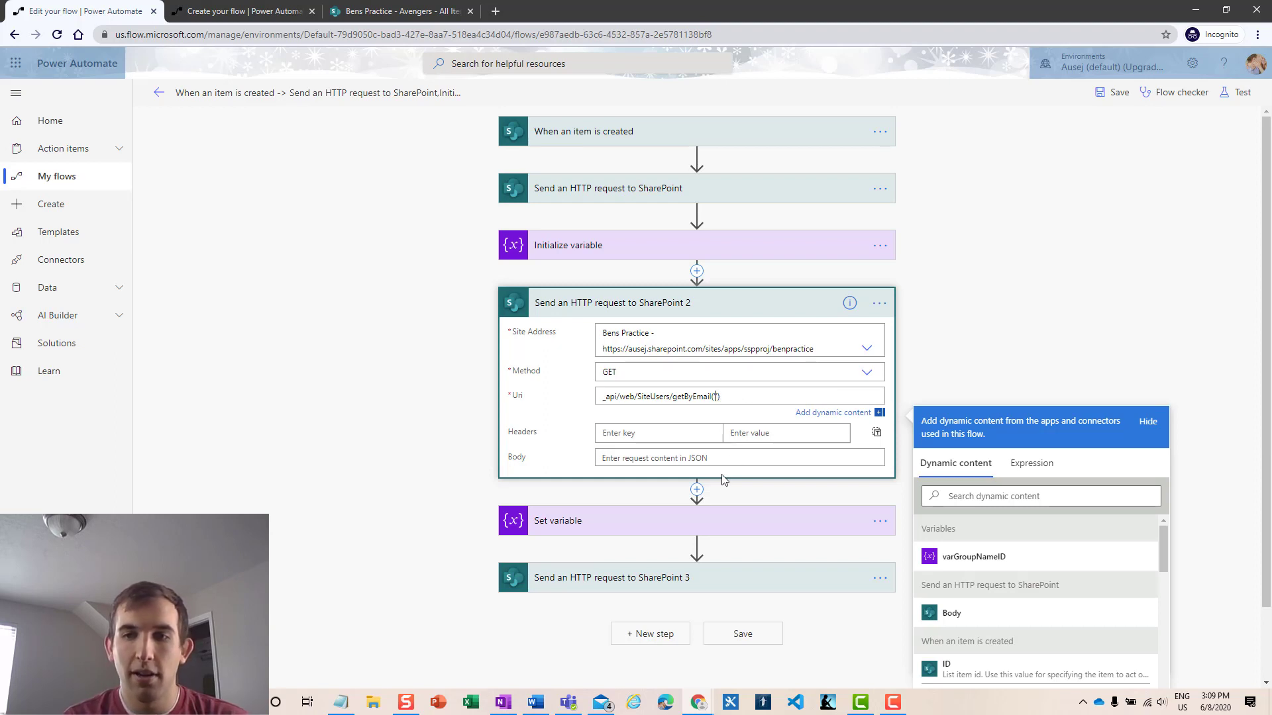
{"action": "scroll", "coordinate": [1034, 569], "scroll_direction": "down", "scroll_amount": 5}
{"action": "scroll", "coordinate": [911, 593], "scroll_direction": "down", "scroll_amount": 1}
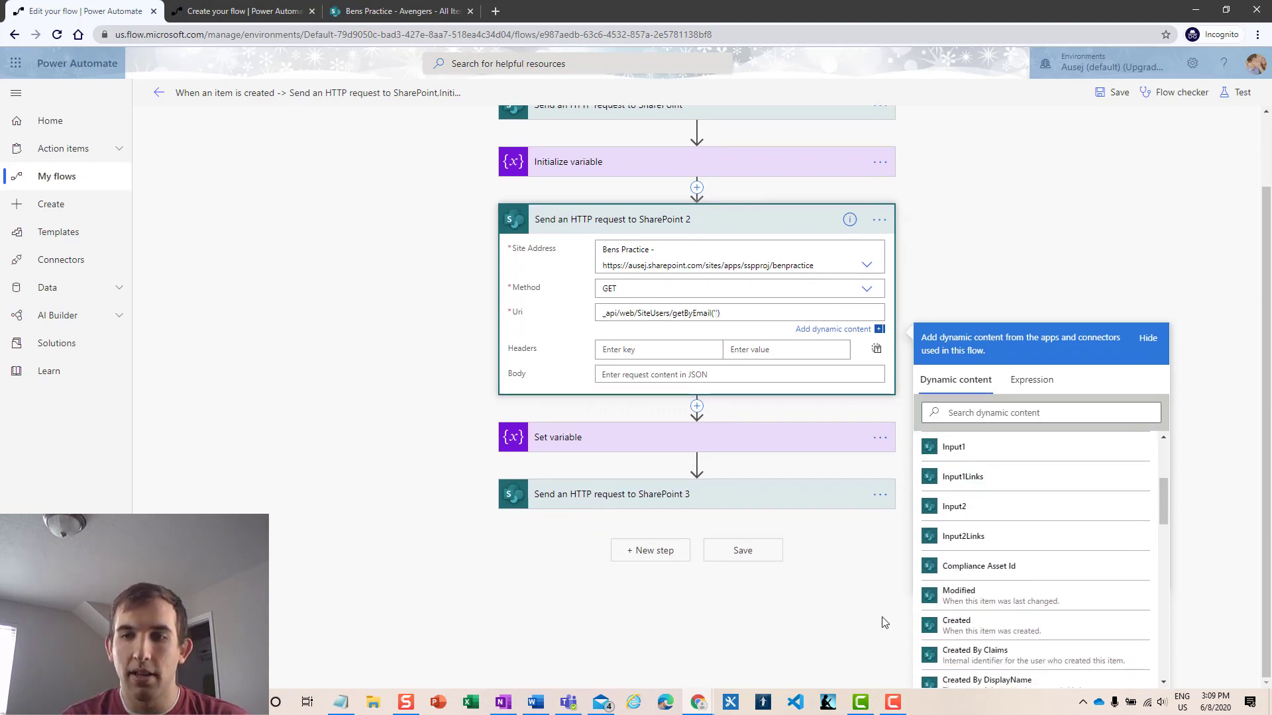
{"action": "scroll", "coordinate": [1034, 530], "scroll_direction": "down", "scroll_amount": 4}
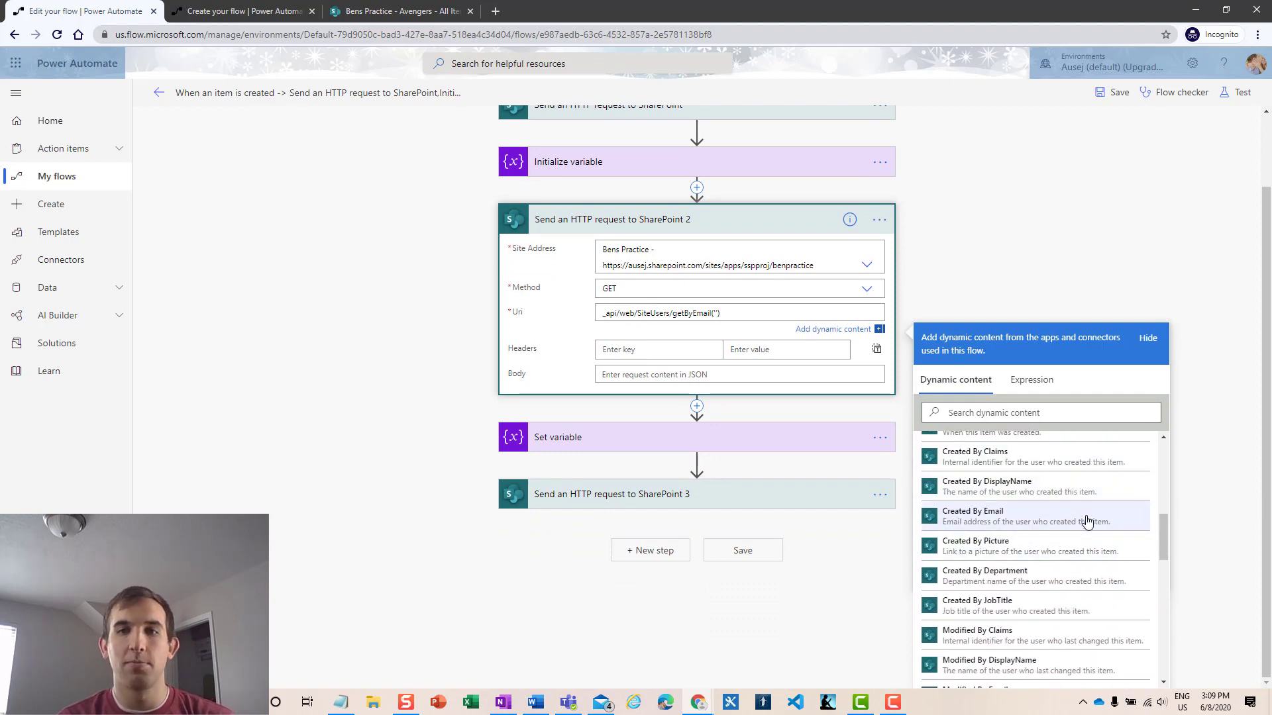
{"action": "left_click", "coordinate": [1086, 521]}
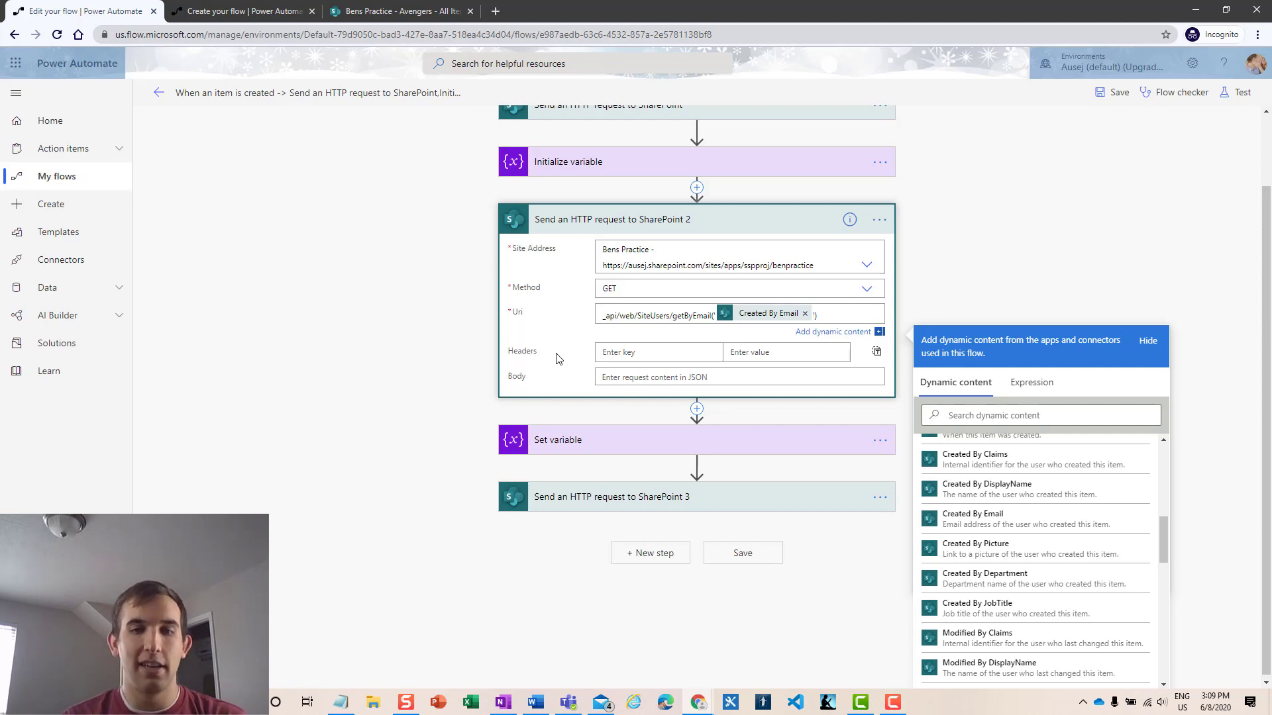
- Switch to Notepad, compare the group and user Uris, and replace the <Group Name> placeholder with Avengers Group
{"action": "left_click", "coordinate": [346, 708]}
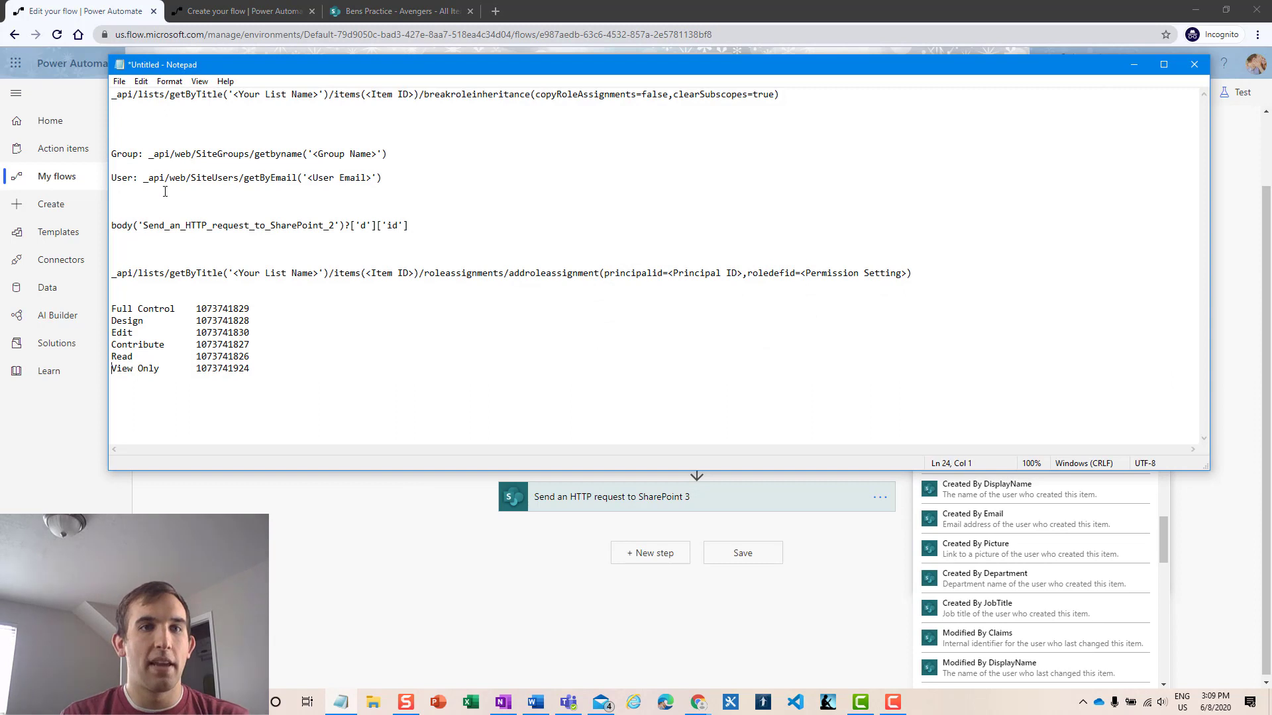
{"action": "left_click_drag", "start_coordinate": [390, 154], "coordinate": [147, 156]}
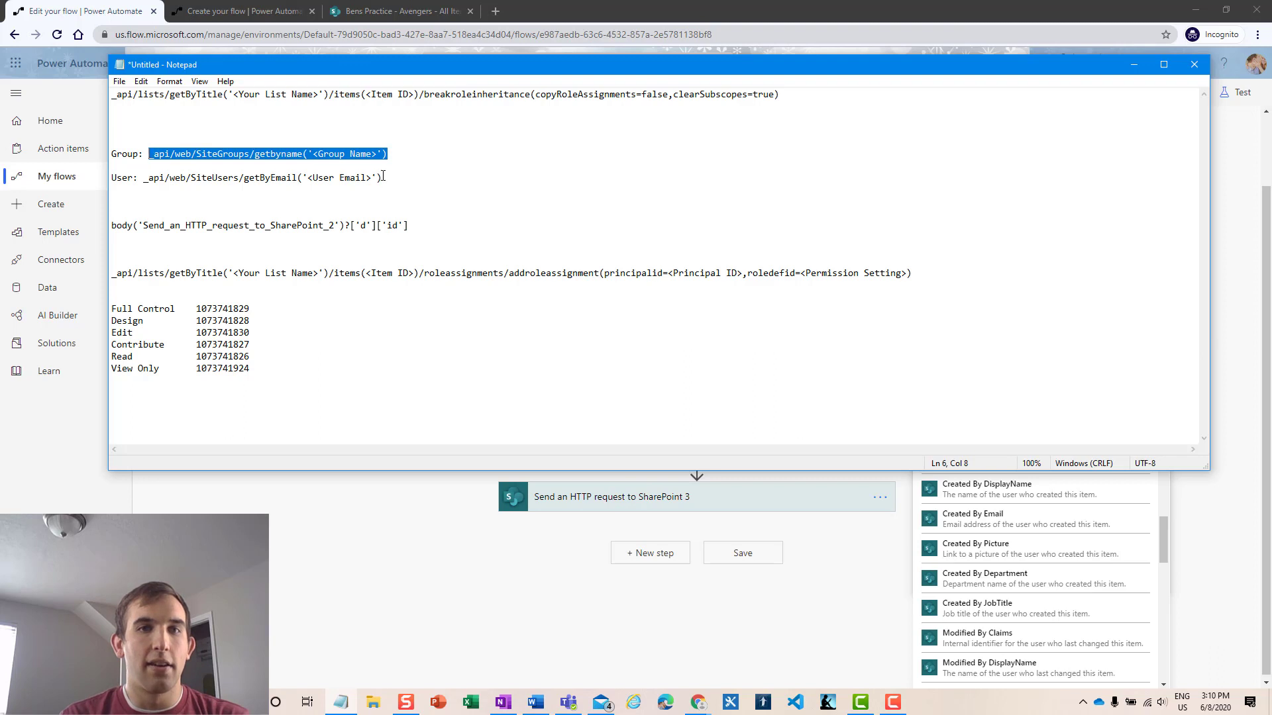
{"action": "left_click_drag", "start_coordinate": [383, 177], "coordinate": [140, 179]}
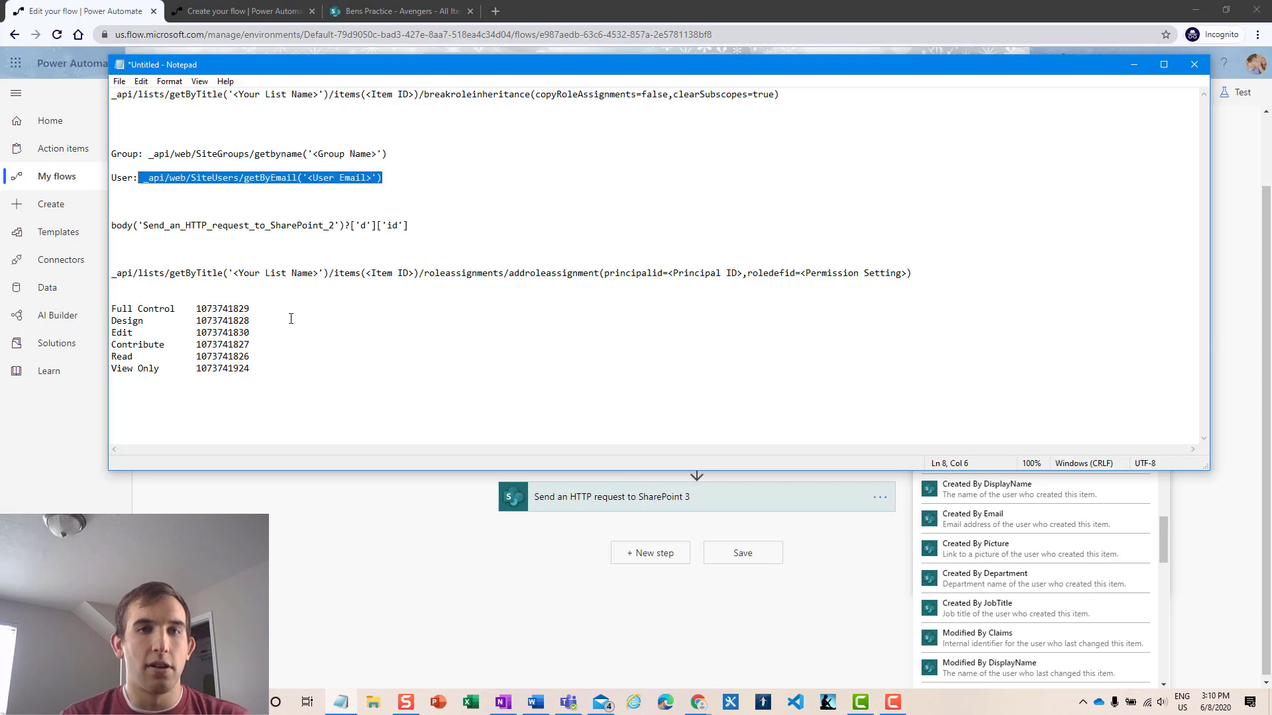
{"action": "left_click", "coordinate": [375, 154]}
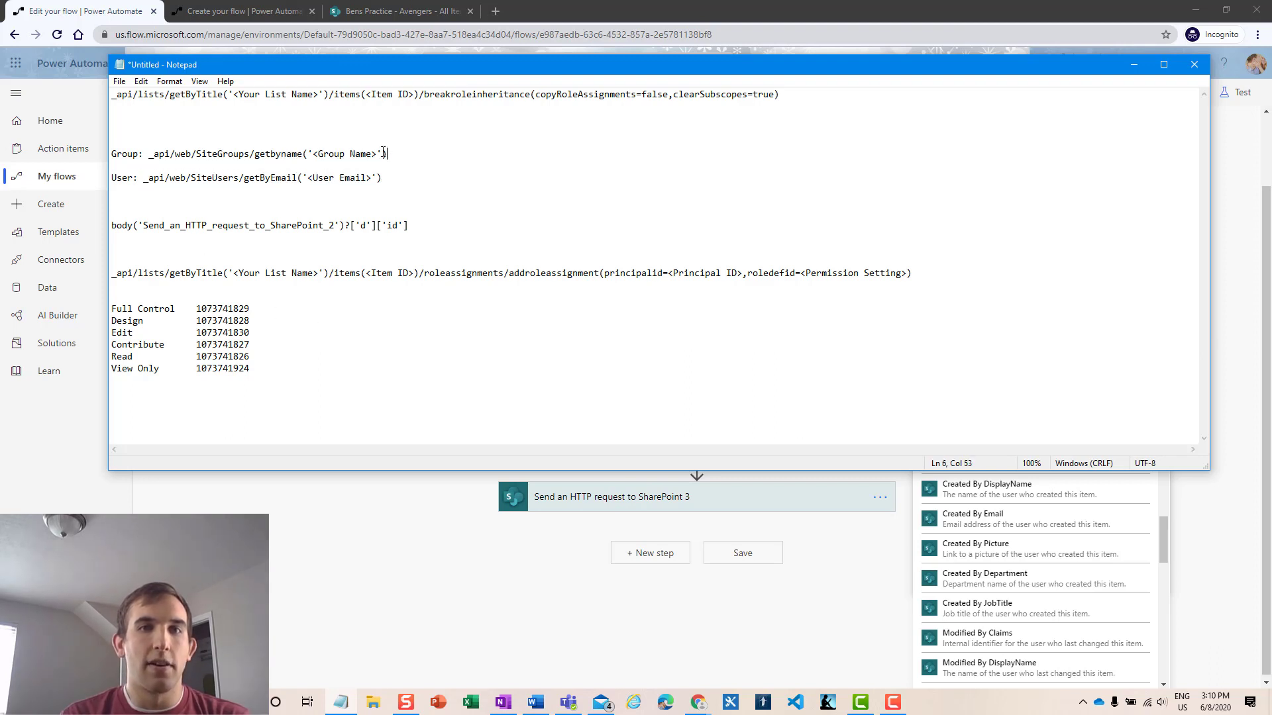
{"action": "left_click_drag", "start_coordinate": [376, 154], "coordinate": [313, 153]}
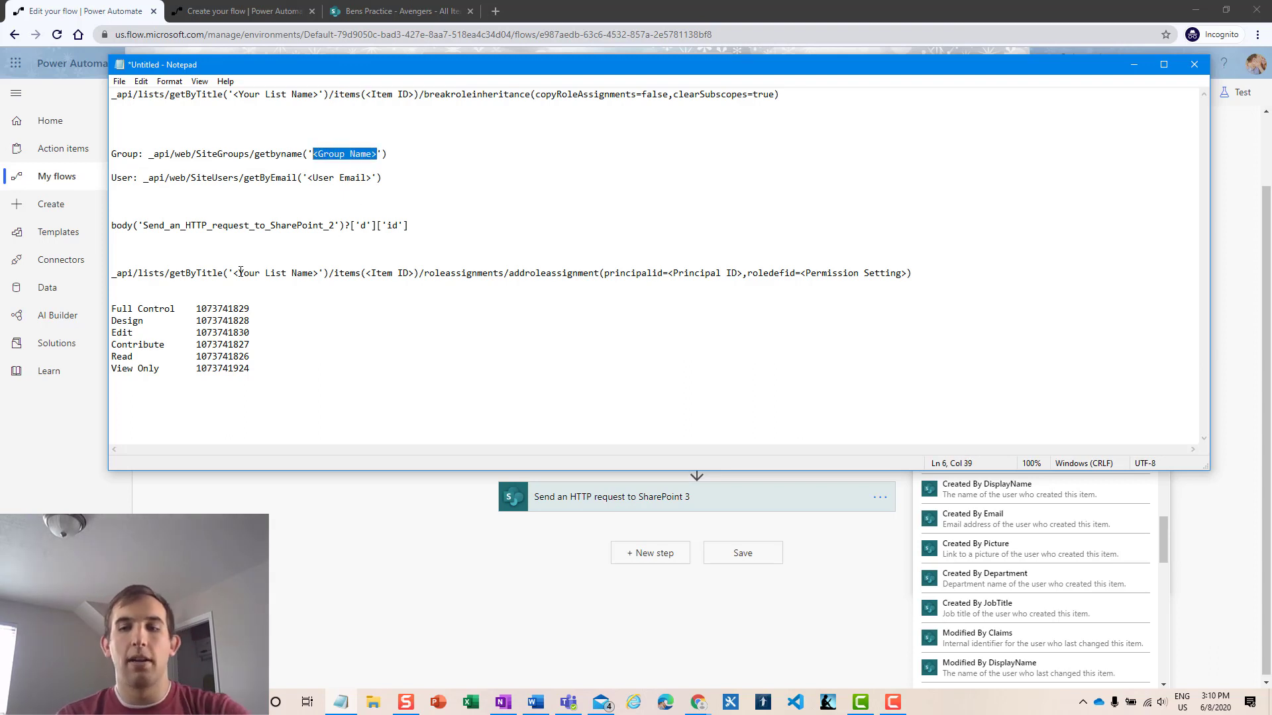
{"action": "type", "text": "Avengers"}
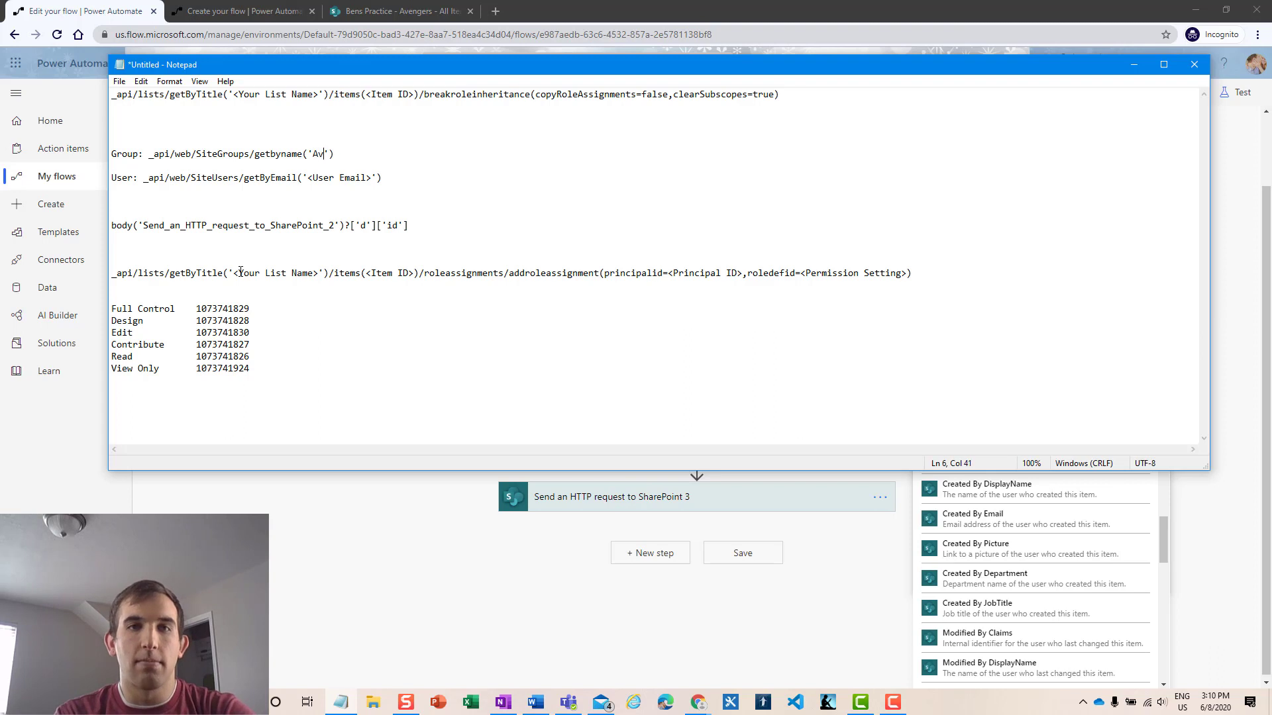
{"action": "type", "text": " Group"}
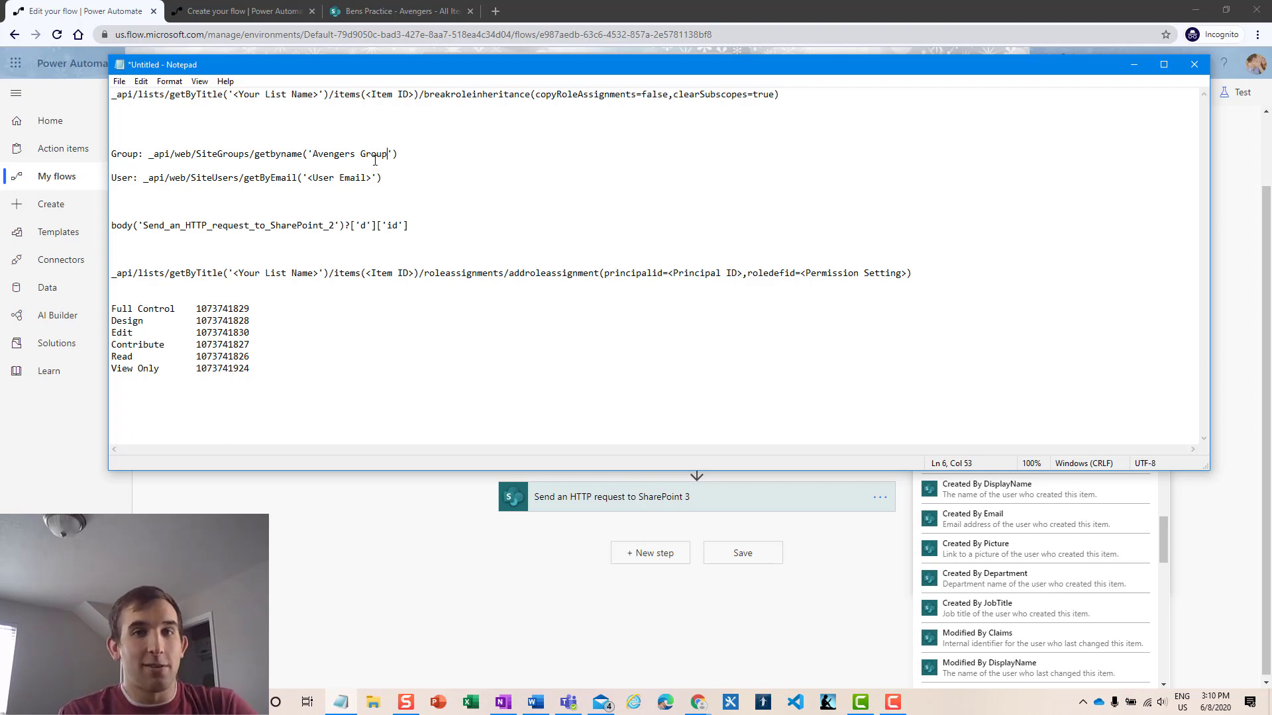
{"action": "left_click", "coordinate": [401, 153]}
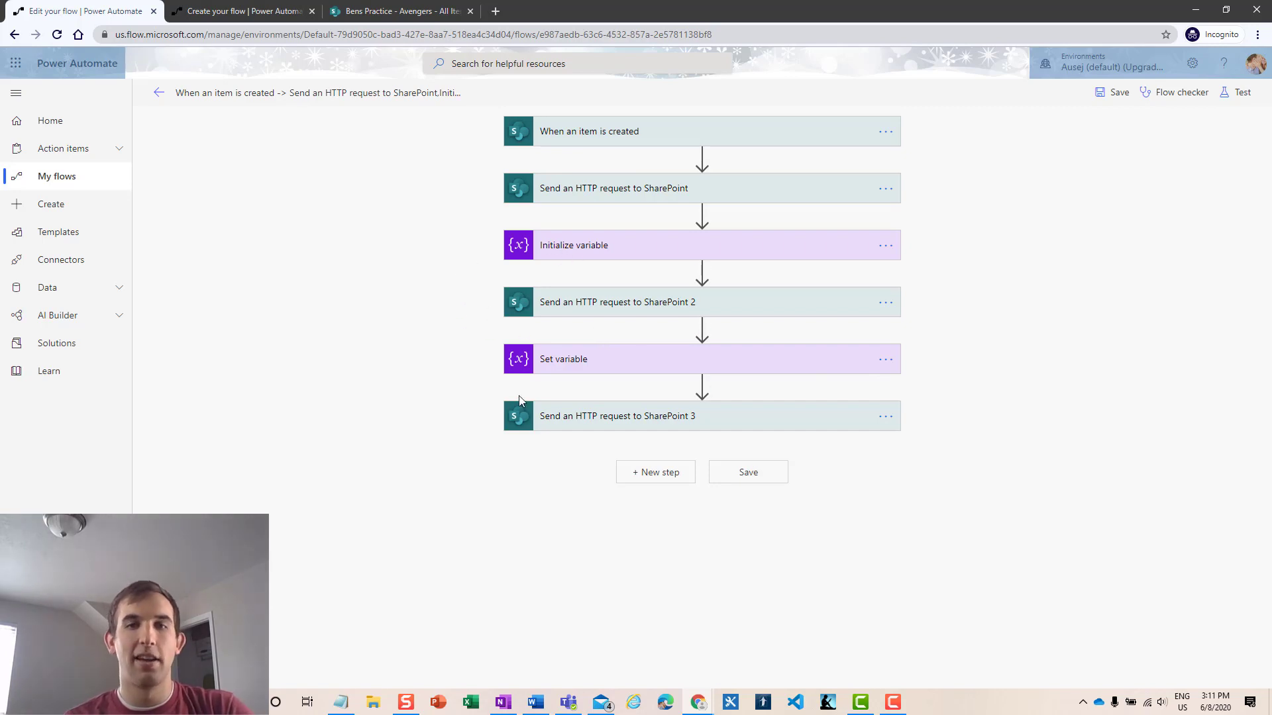
- Expand the "Set variable" action in the flow and inspect its Value token for an underlying expression
{"action": "left_click", "coordinate": [591, 370]}
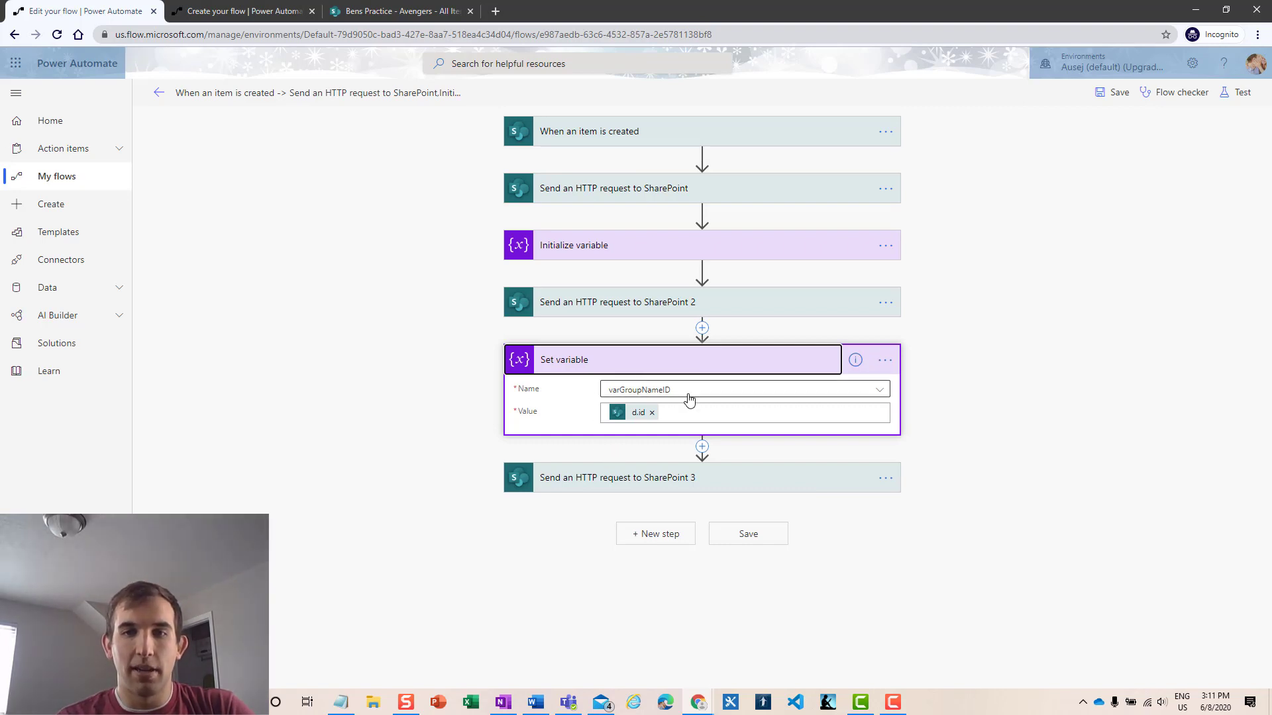
{"action": "left_click", "coordinate": [638, 414]}
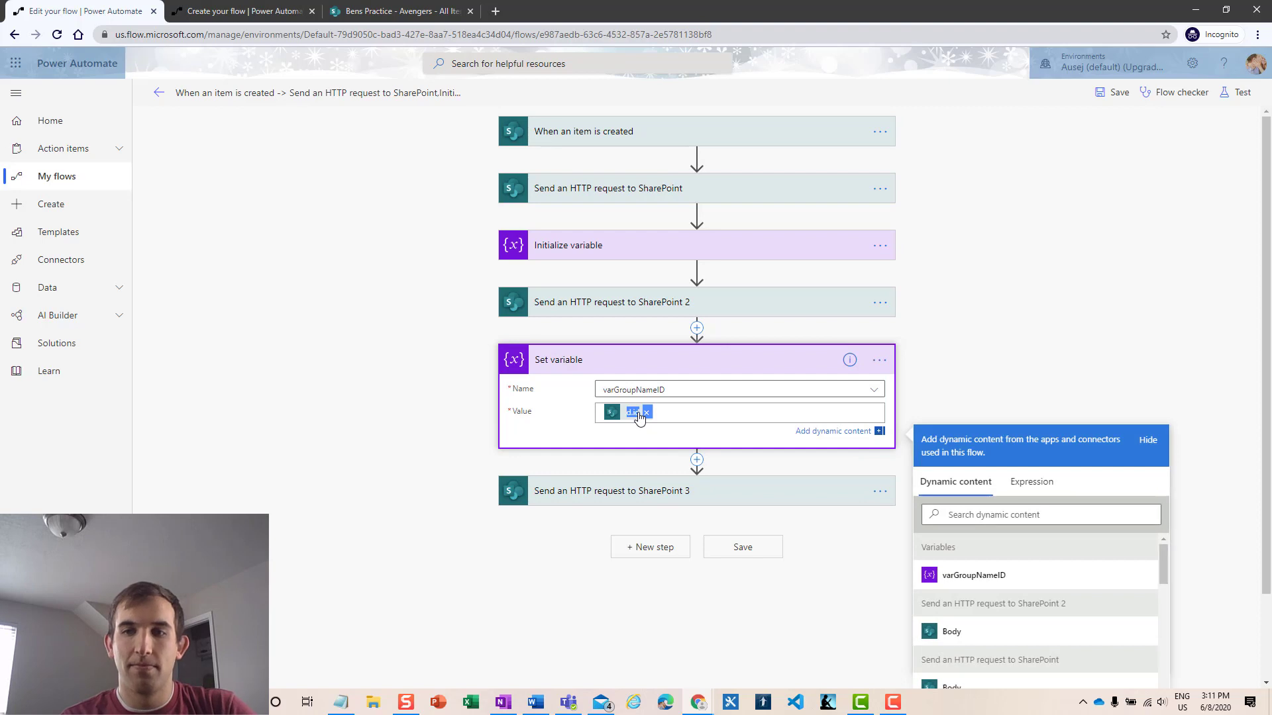
{"action": "left_click", "coordinate": [974, 352]}
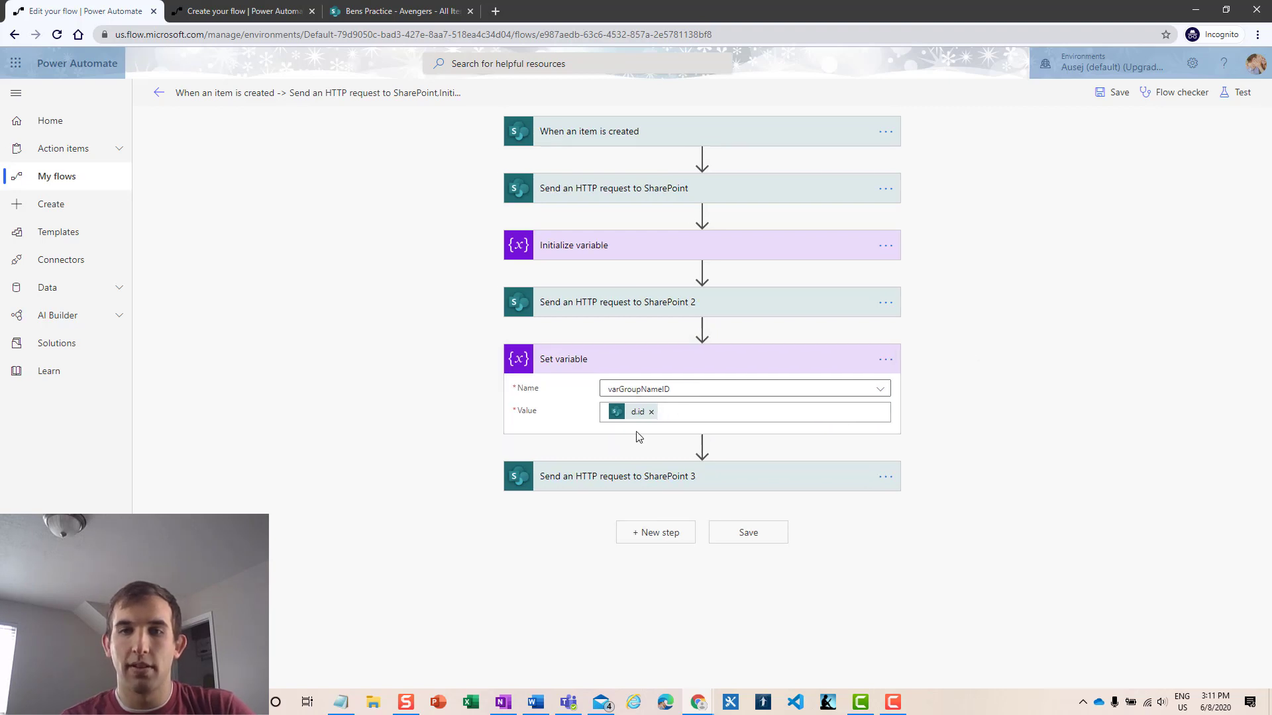
{"action": "left_click", "coordinate": [637, 415]}
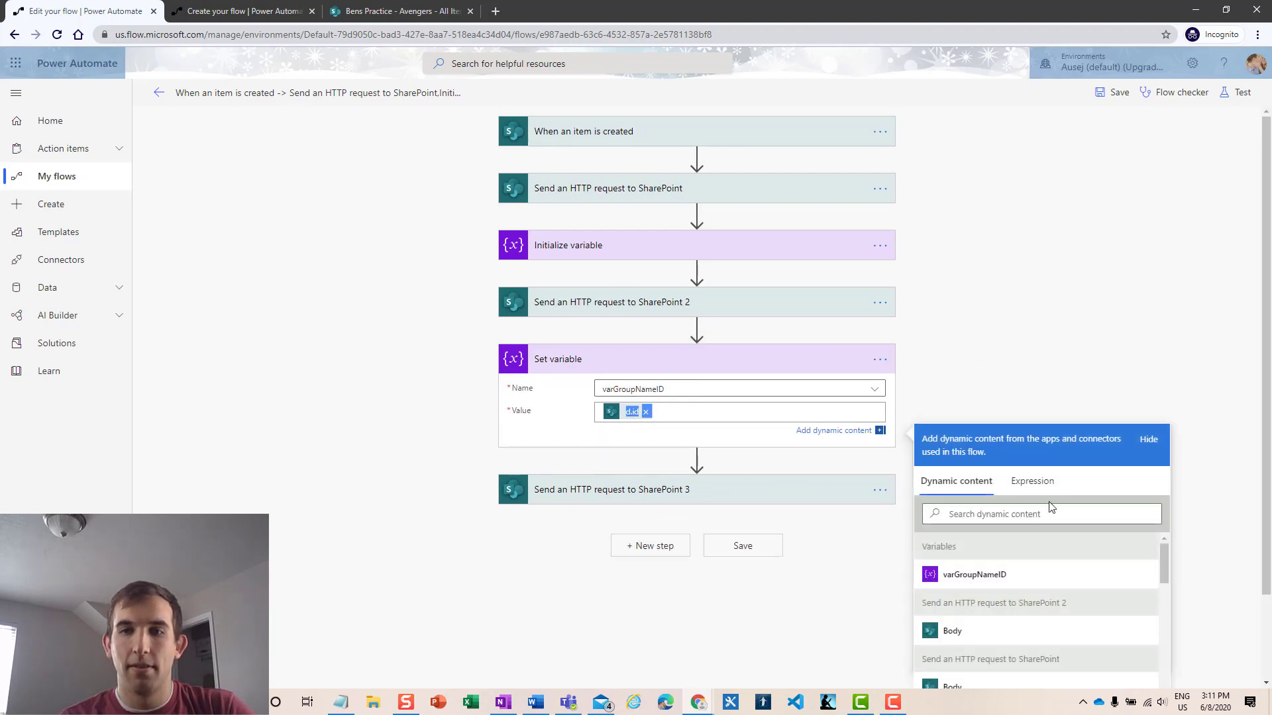
{"action": "left_click", "coordinate": [1034, 482]}
{"action": "left_click", "coordinate": [633, 414]}
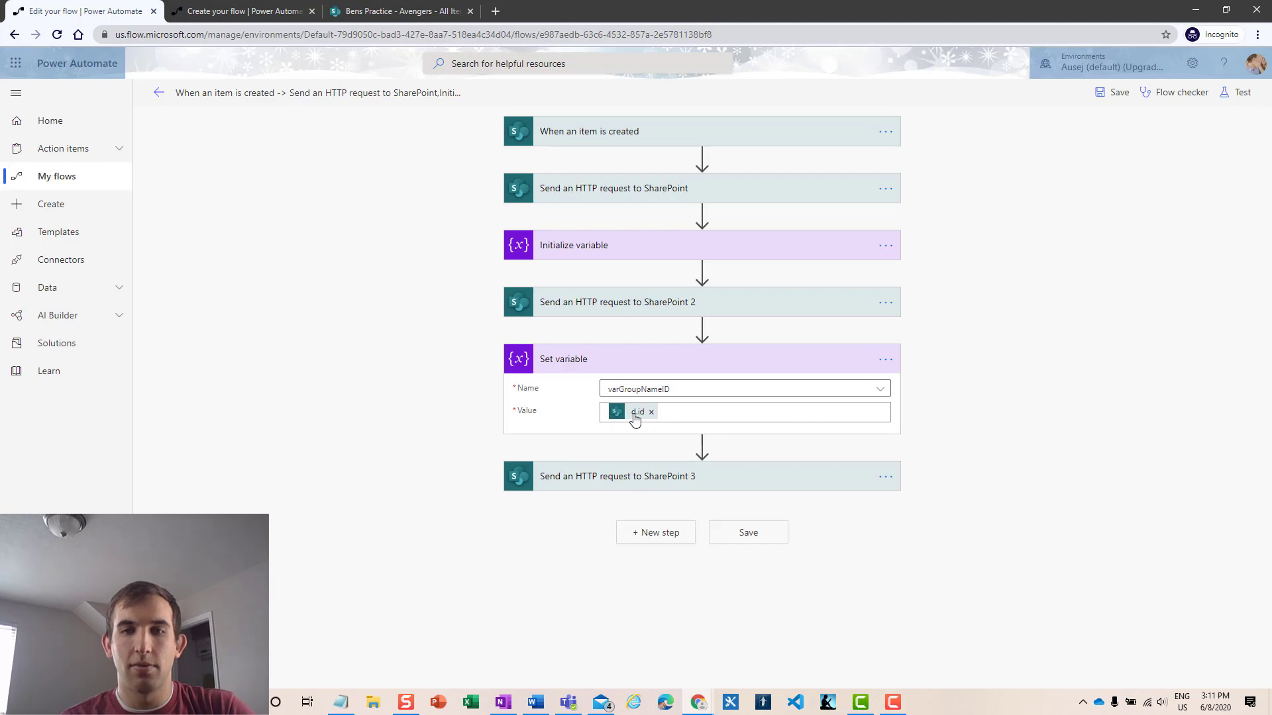
{"action": "left_click", "coordinate": [960, 395]}
- Switch to Notepad and examine the body('Send_an_HTTP_request_to_SharePoint_2')?['d']['id'] expression and its action-name part, then return to the flow
{"action": "left_click", "coordinate": [341, 702]}
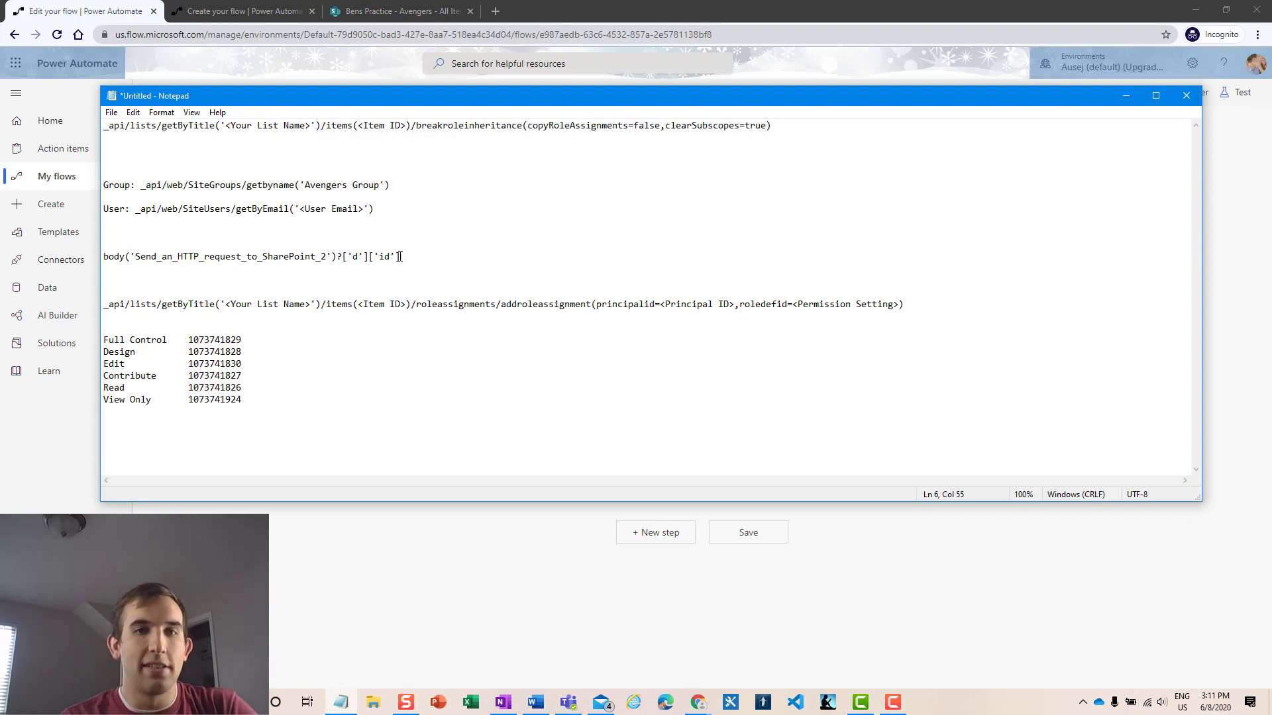
{"action": "left_click_drag", "start_coordinate": [400, 257], "coordinate": [103, 257]}
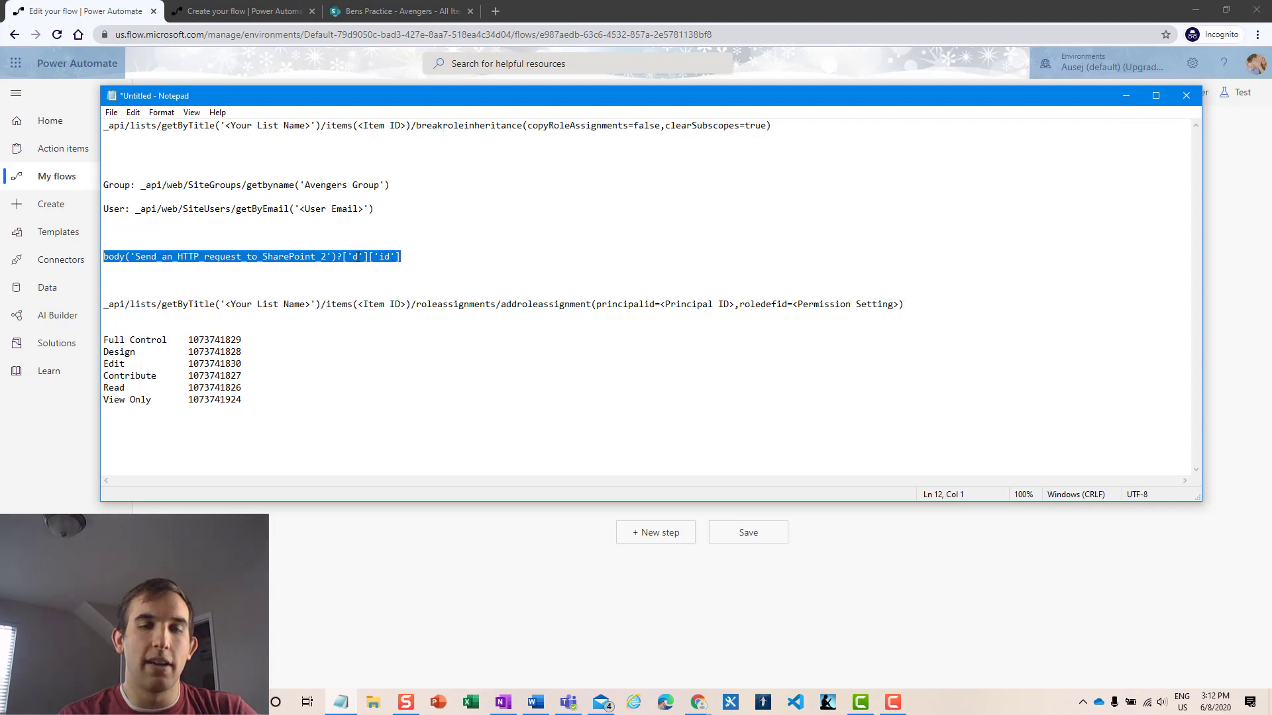
{"action": "left_click", "coordinate": [327, 256]}
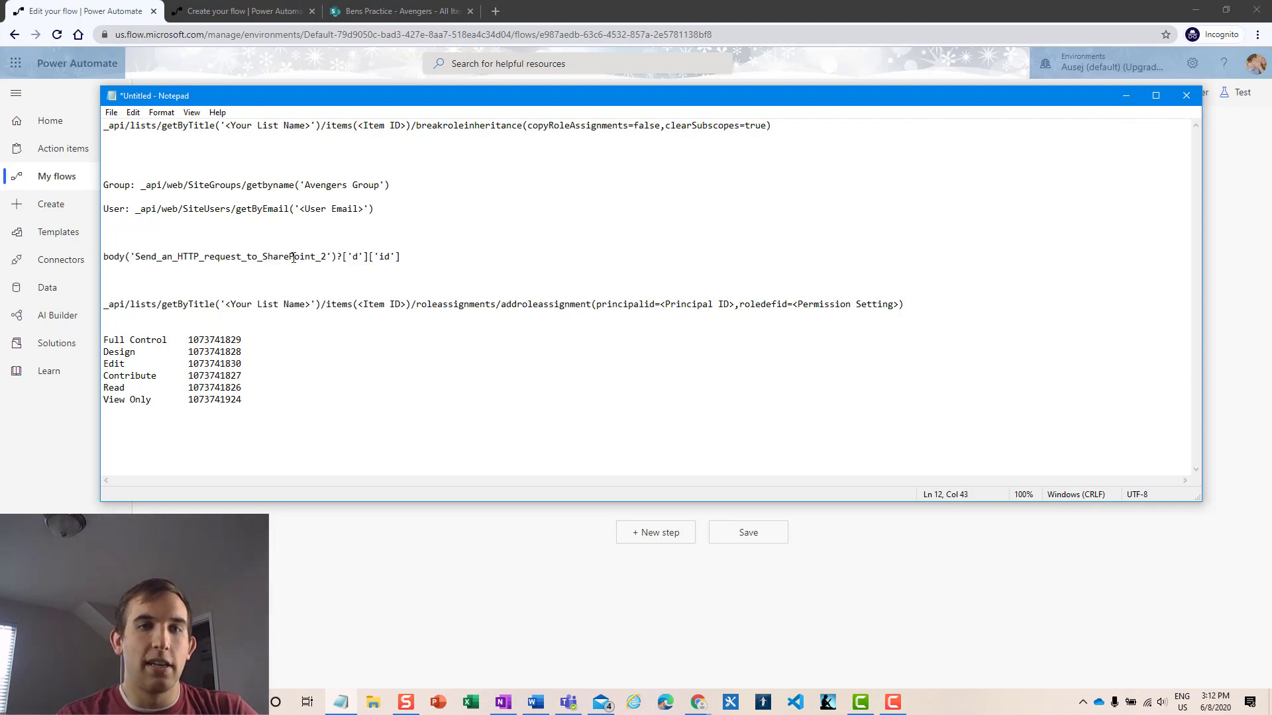
{"action": "left_click_drag", "start_coordinate": [293, 258], "coordinate": [135, 257]}
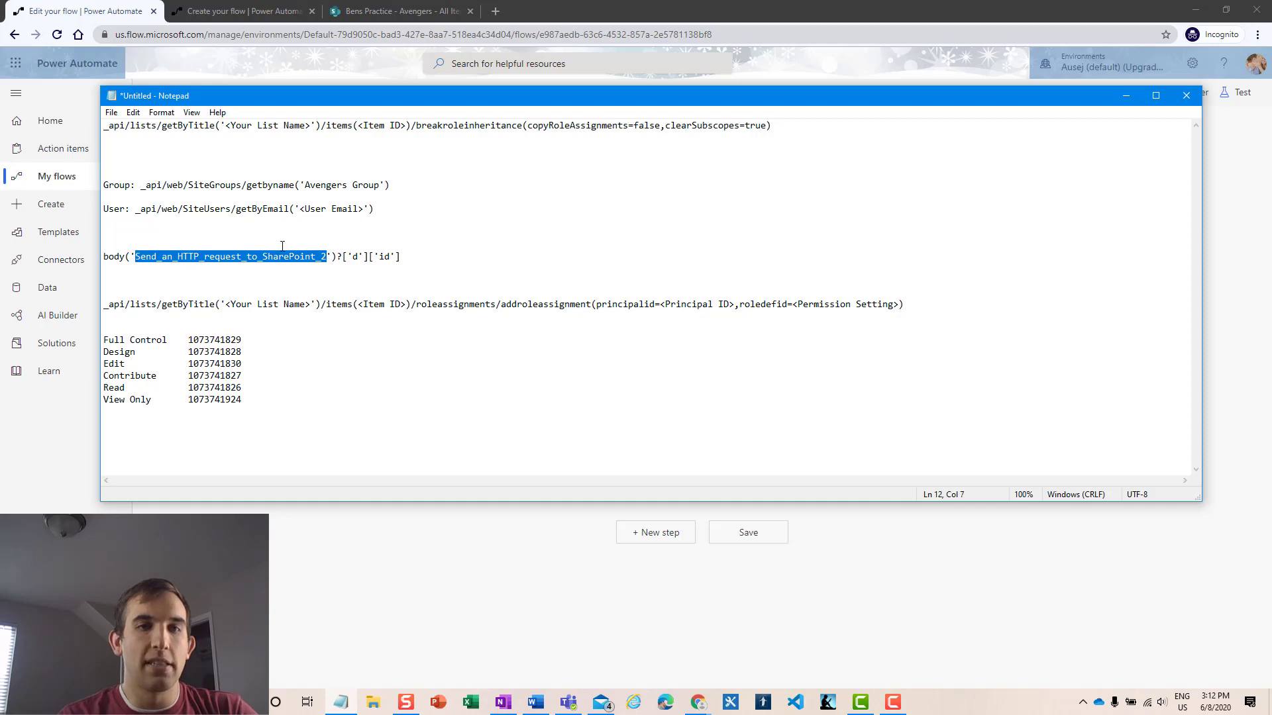
{"action": "left_click", "coordinate": [1122, 96]}
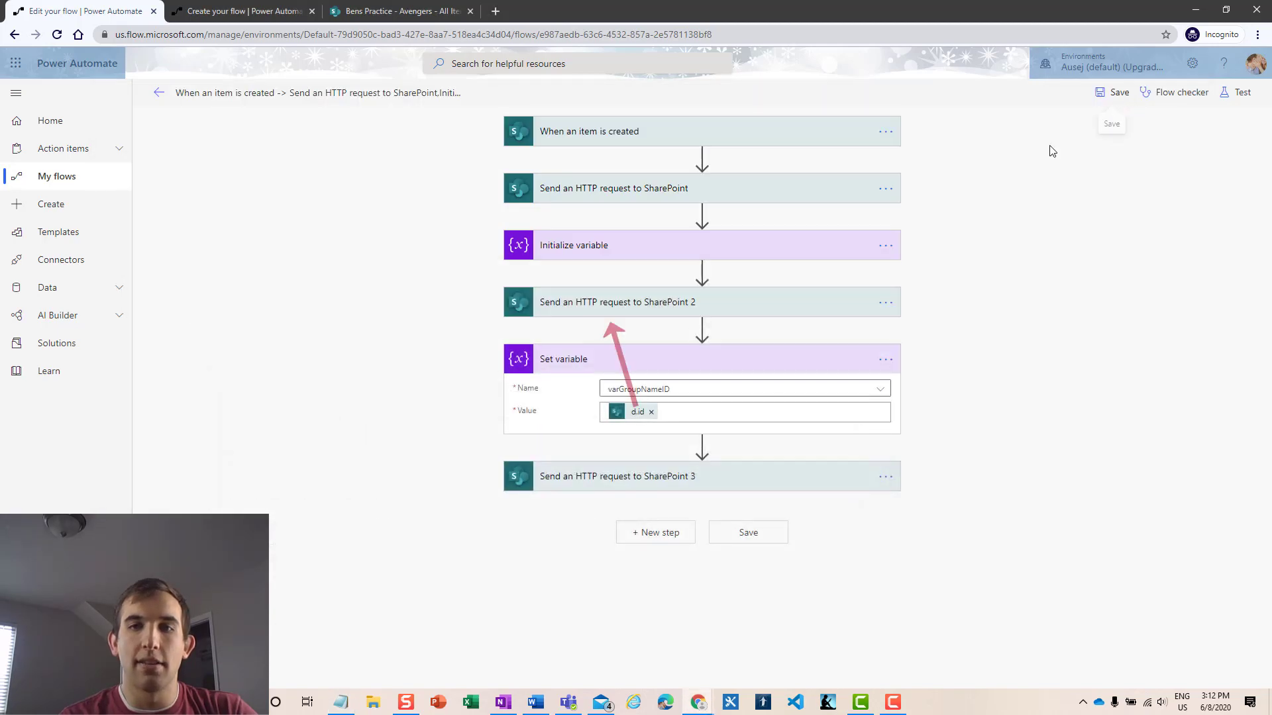
- Expand "Send an HTTP request to SharePoint 2", then compare the Set variable Value token with the action-name, d and id parts of the Notepad body() expression
{"action": "left_click", "coordinate": [777, 311]}
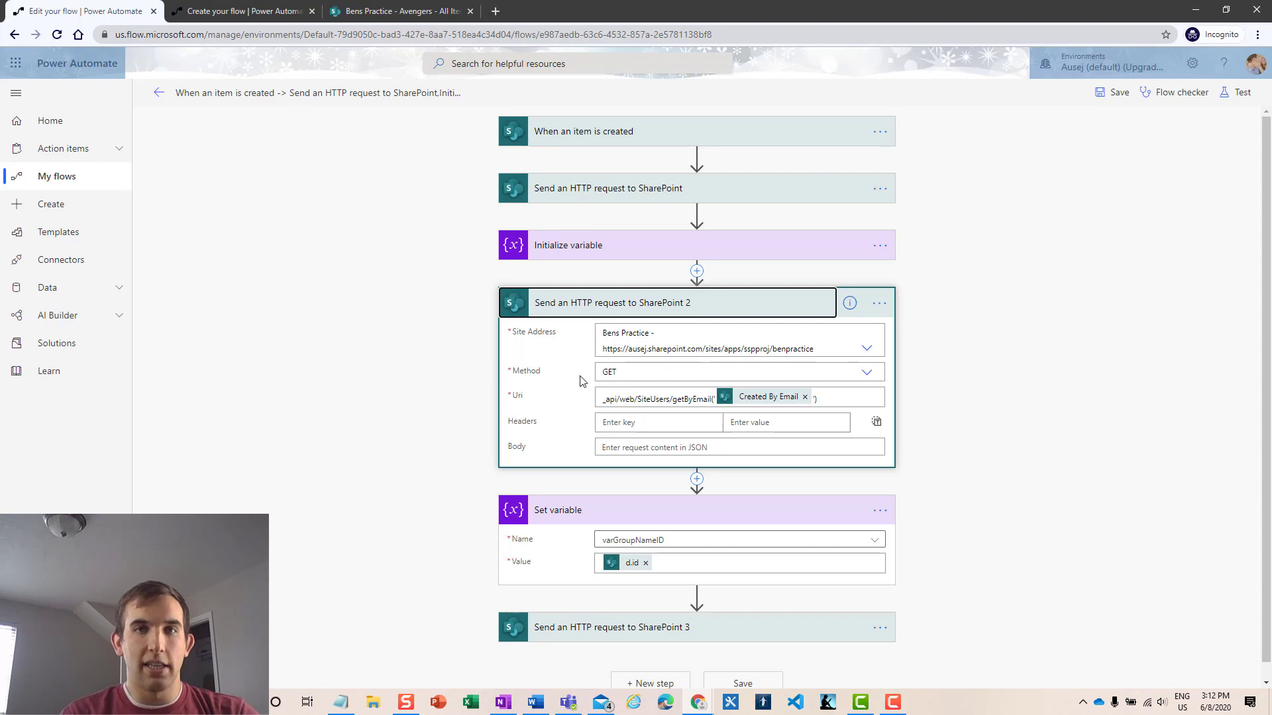
{"action": "left_click", "coordinate": [633, 563]}
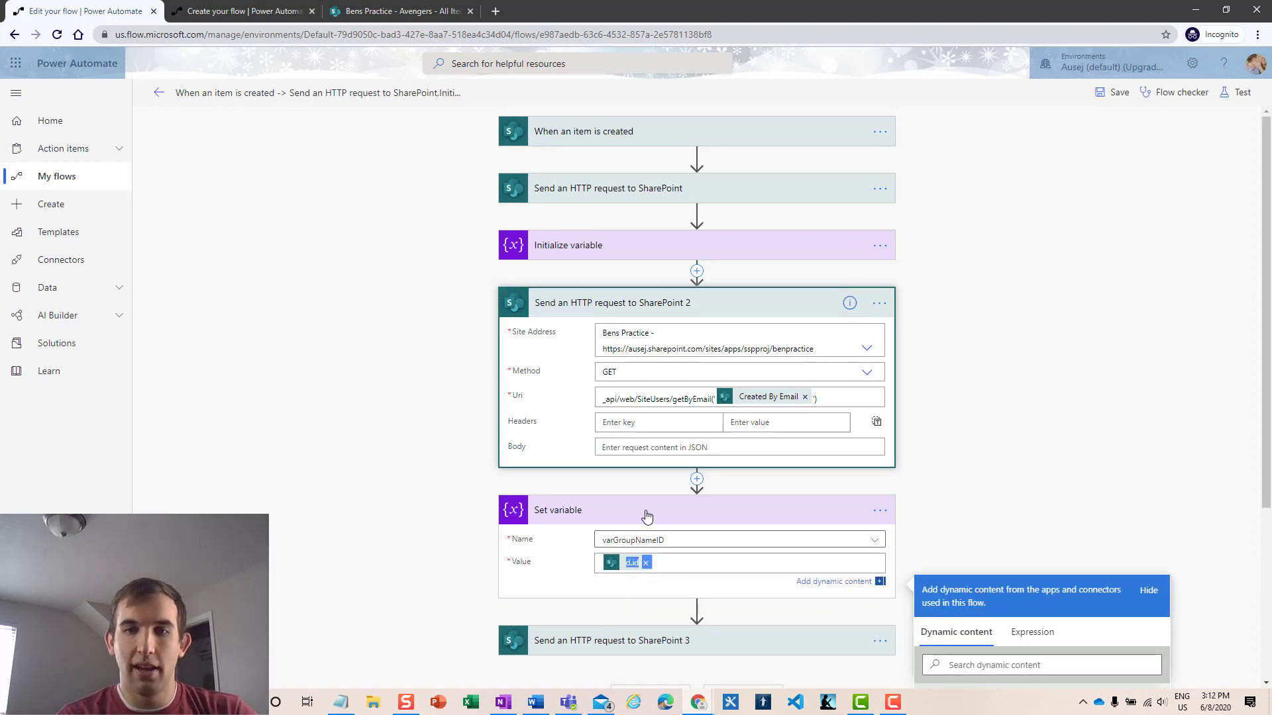
{"action": "left_click", "coordinate": [340, 702]}
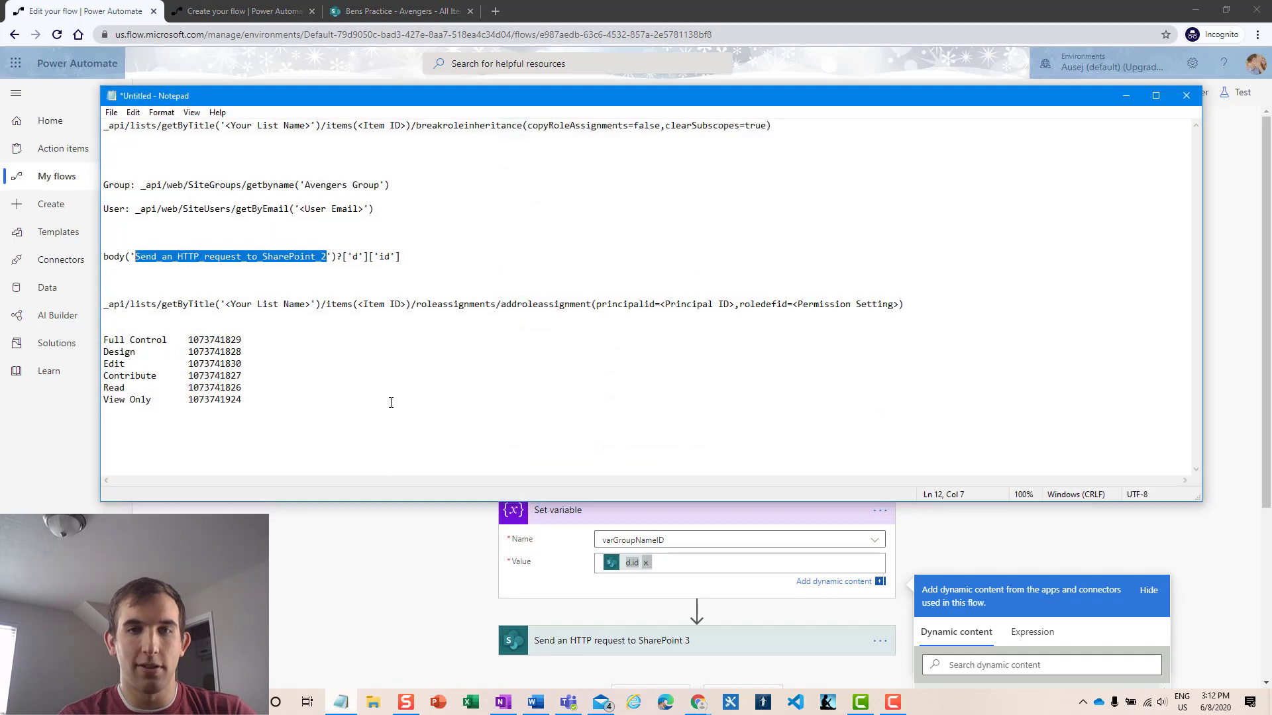
{"action": "left_click", "coordinate": [356, 289]}
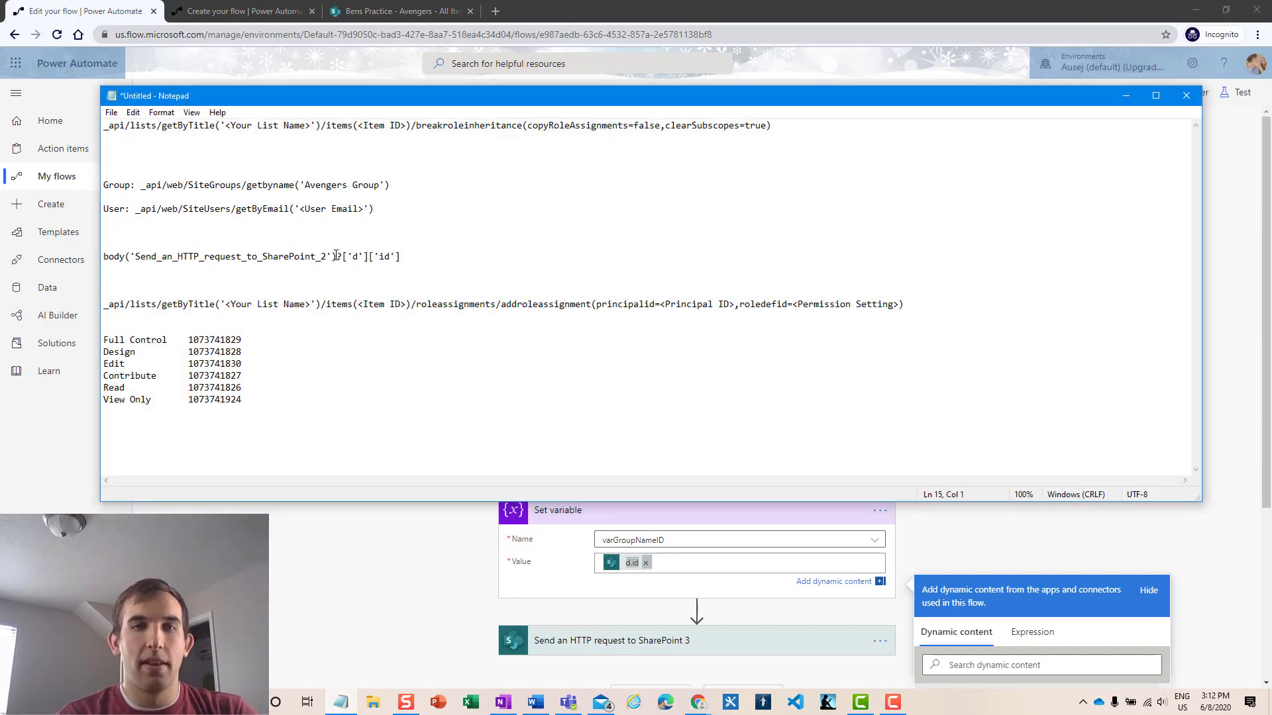
{"action": "left_click_drag", "start_coordinate": [328, 256], "coordinate": [137, 257]}
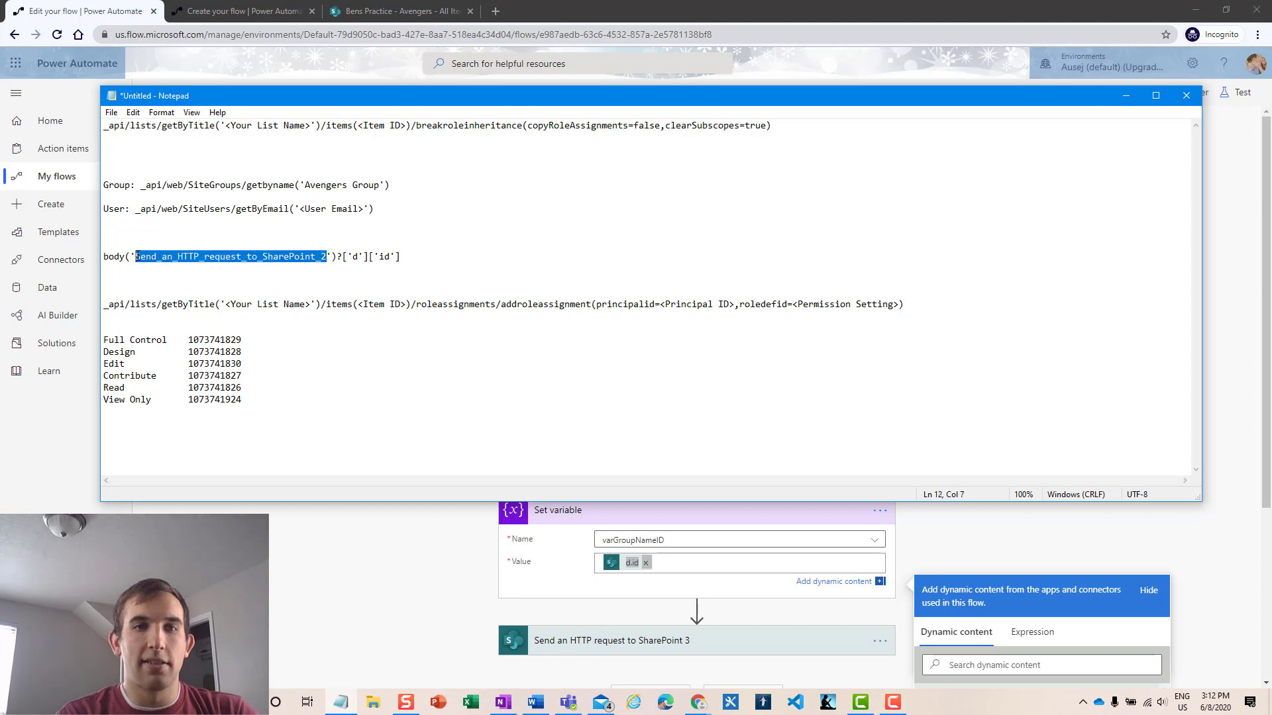
{"action": "double_click", "coordinate": [355, 257]}
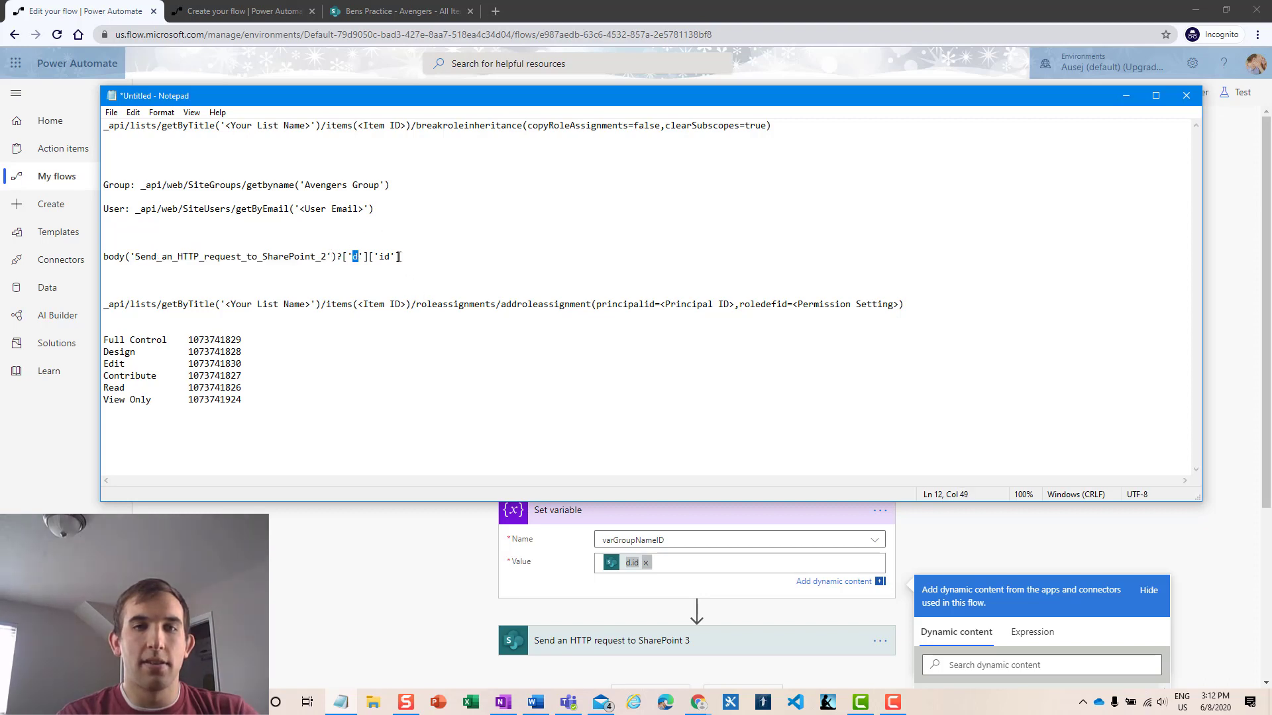
{"action": "left_click_drag", "start_coordinate": [391, 256], "coordinate": [380, 257]}
{"action": "left_click", "coordinate": [435, 269]}
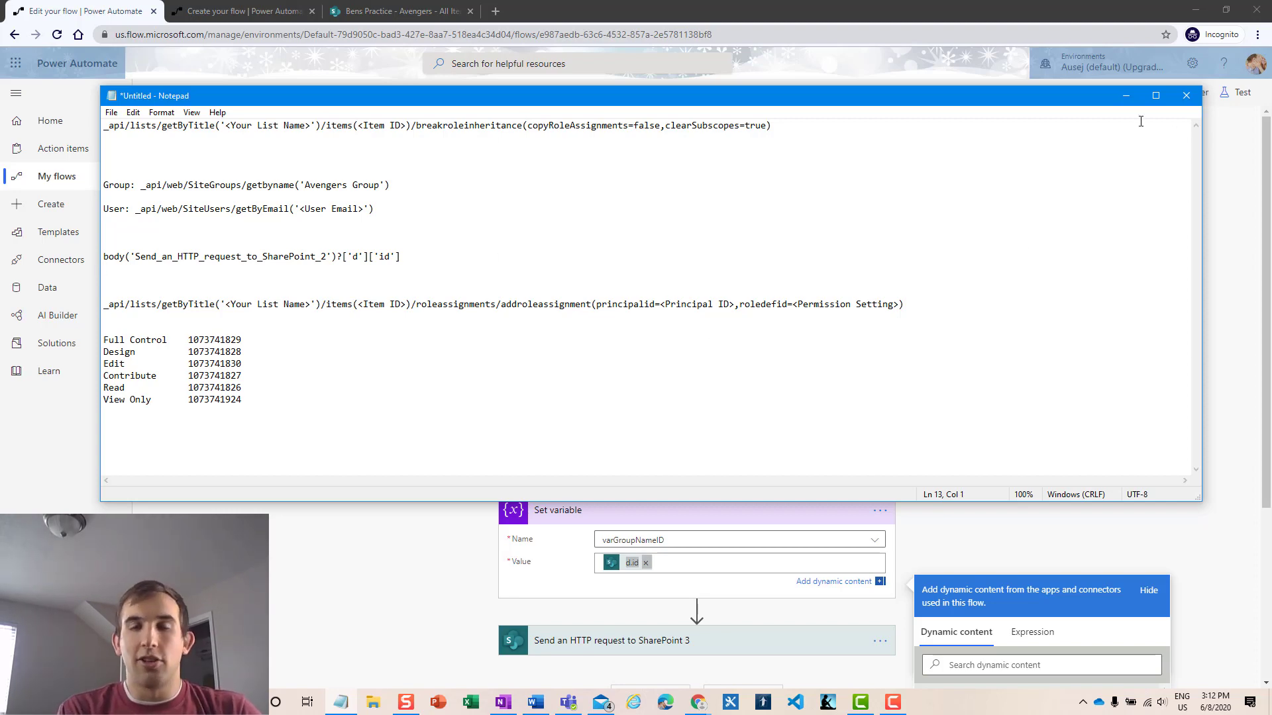
{"action": "left_click", "coordinate": [1126, 96]}
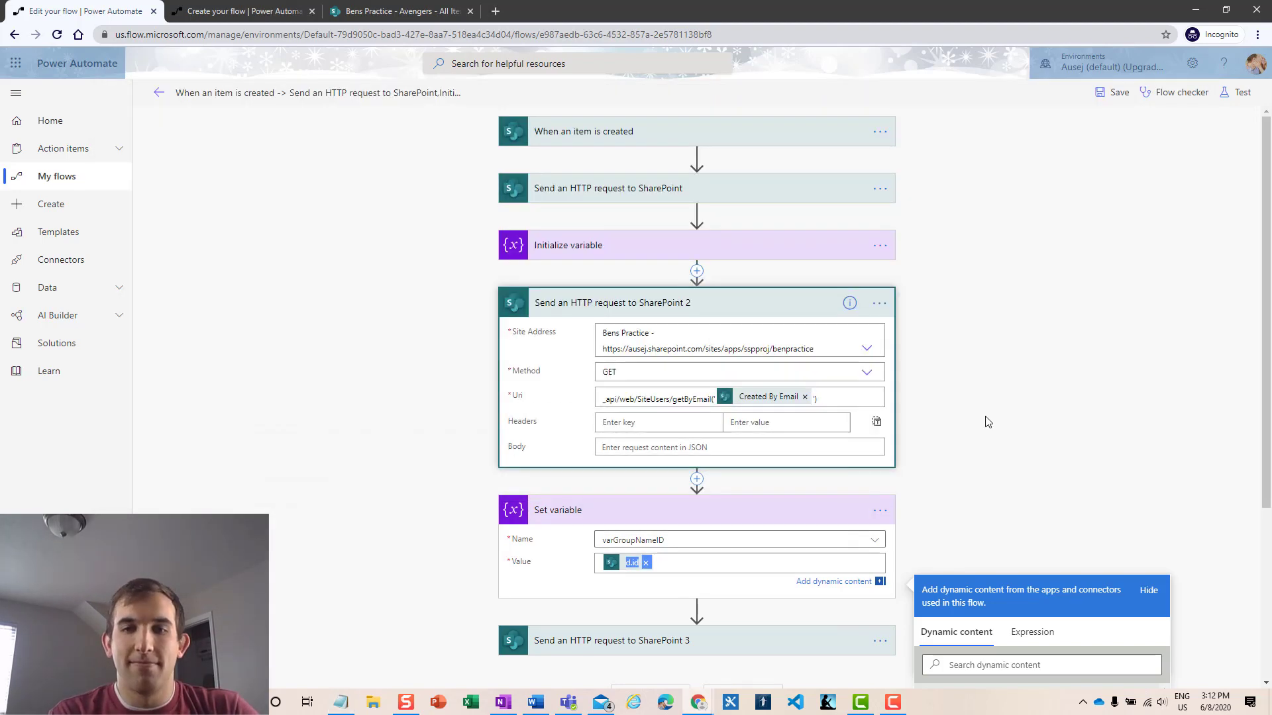
- Collapse the "Set variable" and "Send an HTTP request to SharePoint 2" actions in the flow
{"action": "left_click", "coordinate": [987, 422]}
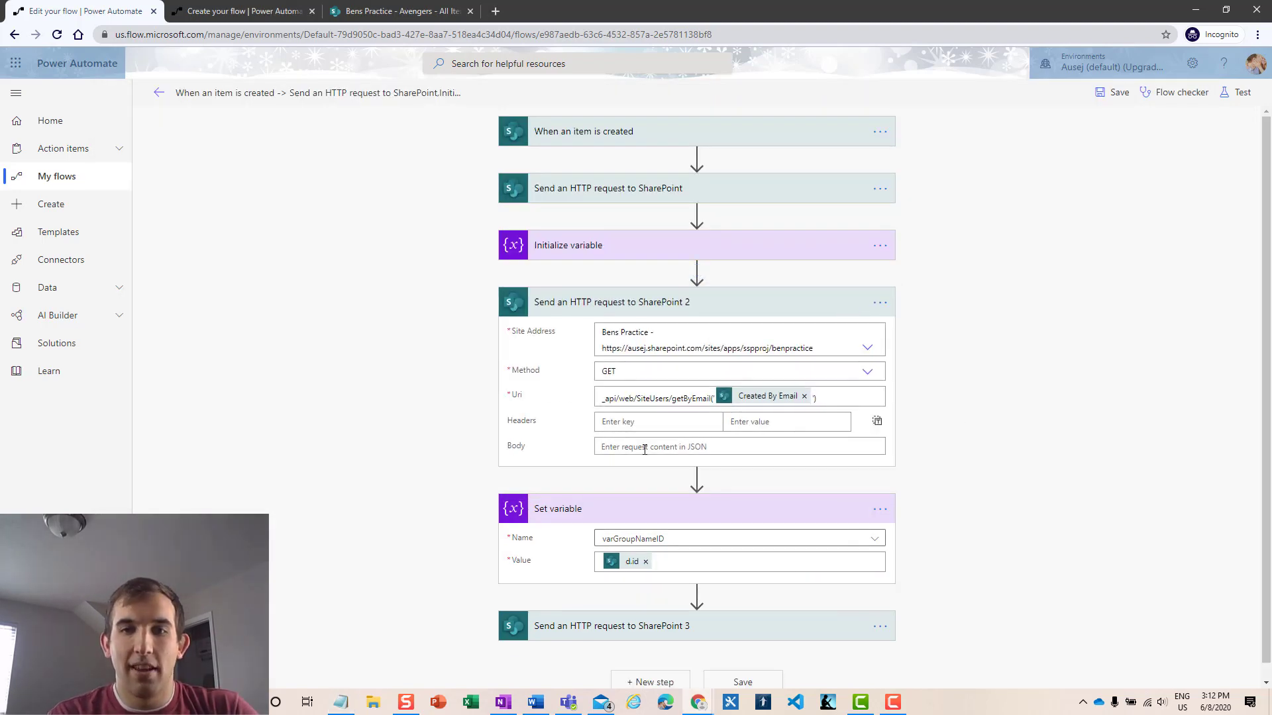
{"action": "left_click", "coordinate": [550, 508]}
{"action": "left_click", "coordinate": [559, 306]}
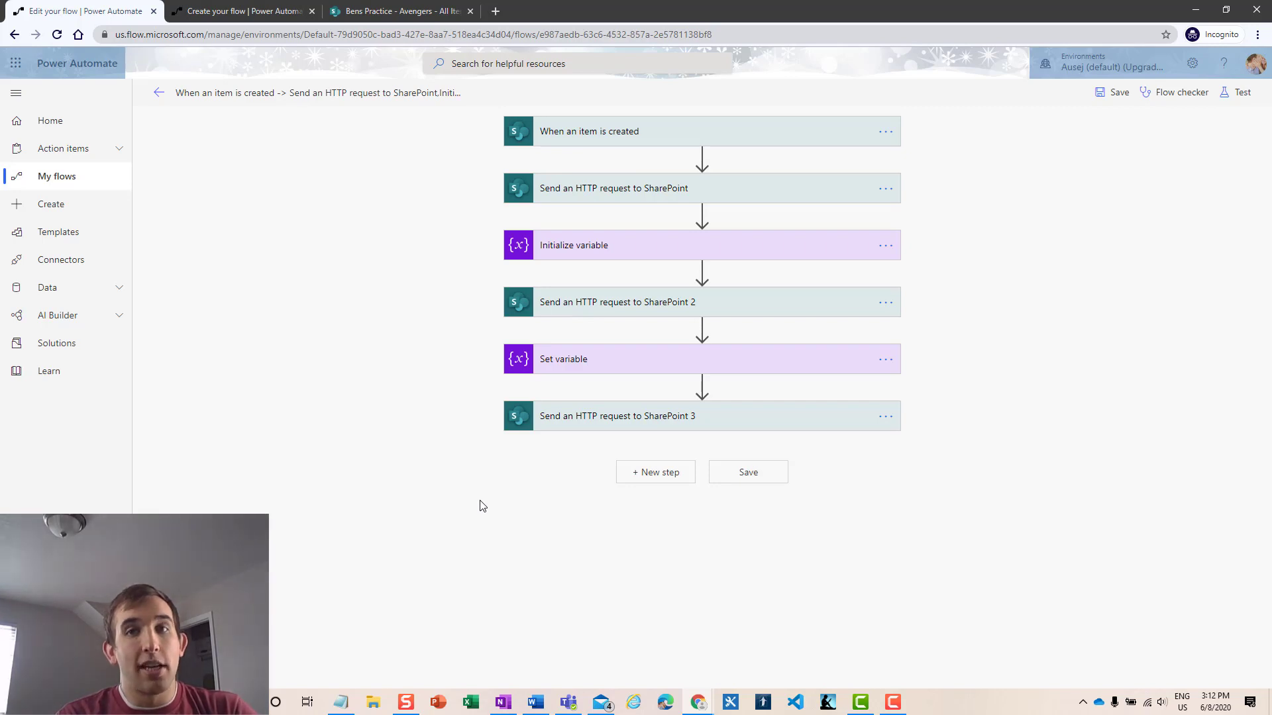
- Expand "Send an HTTP request to SharePoint 3", then replace the <Your List Name> placeholder in Notepad's addroleassignment Uri with Avengers
{"action": "left_click", "coordinate": [568, 419]}
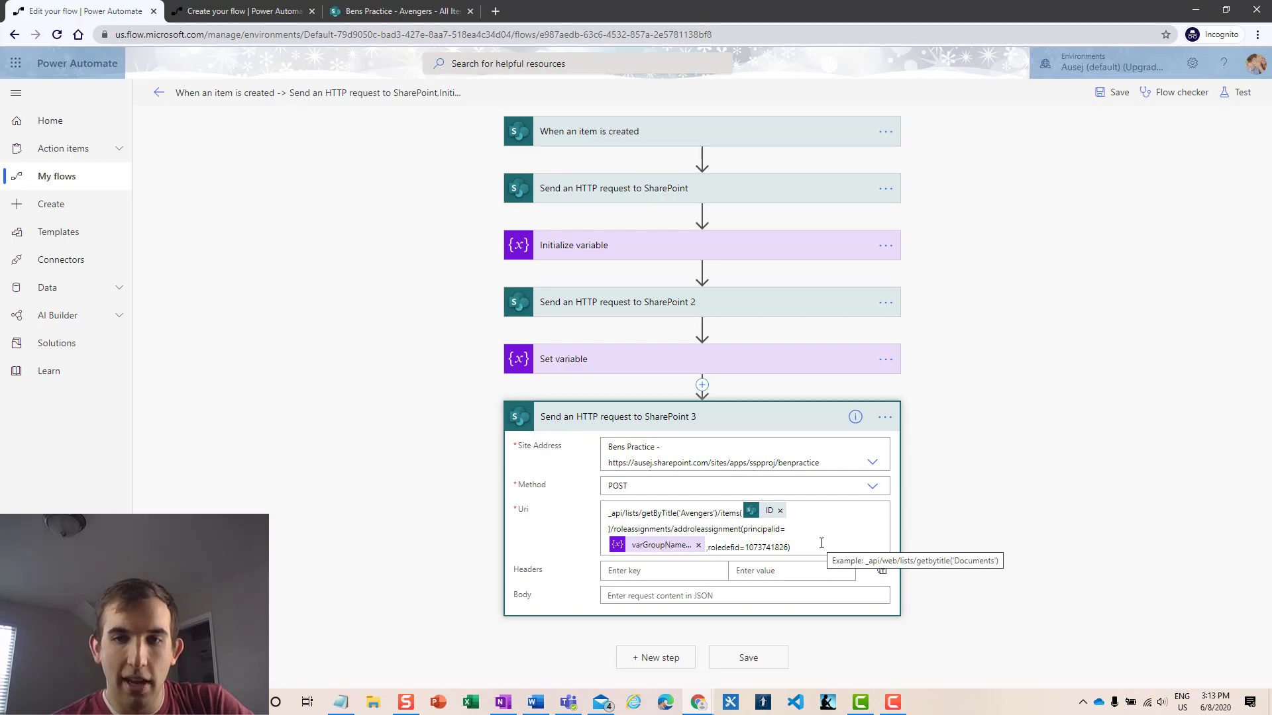
{"action": "left_click", "coordinate": [341, 710]}
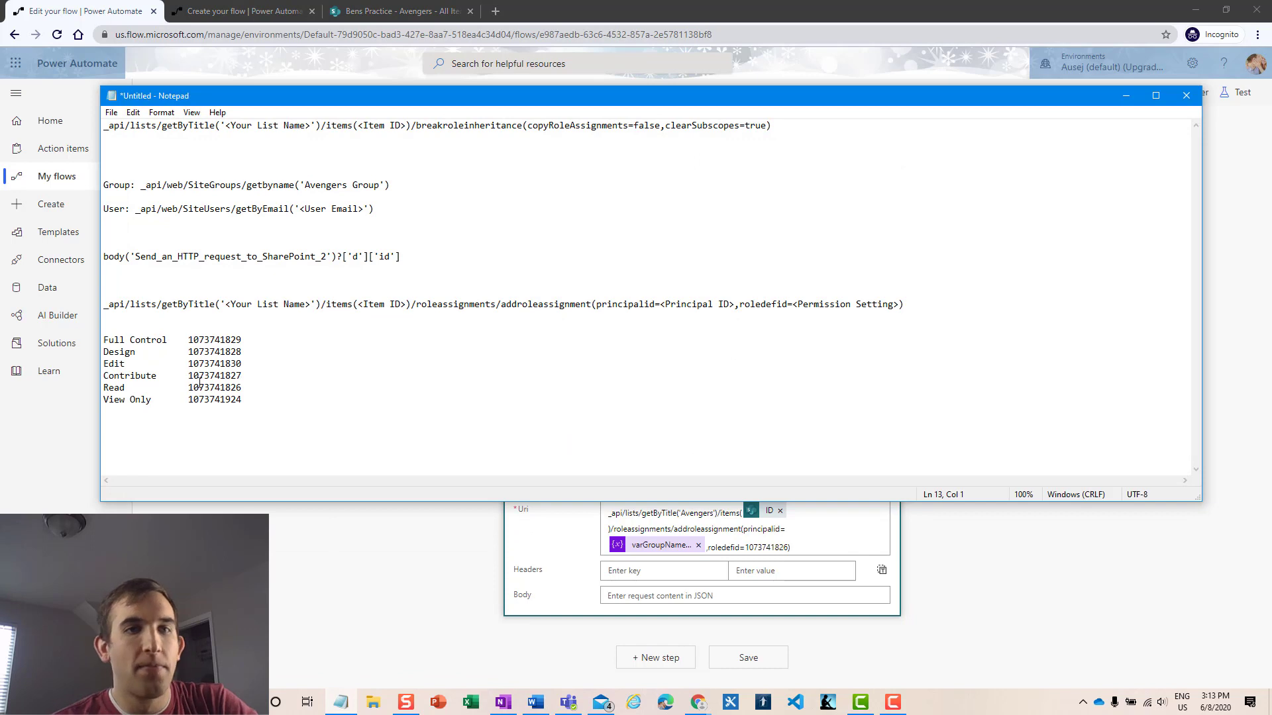
{"action": "left_click_drag", "start_coordinate": [914, 311], "coordinate": [106, 304]}
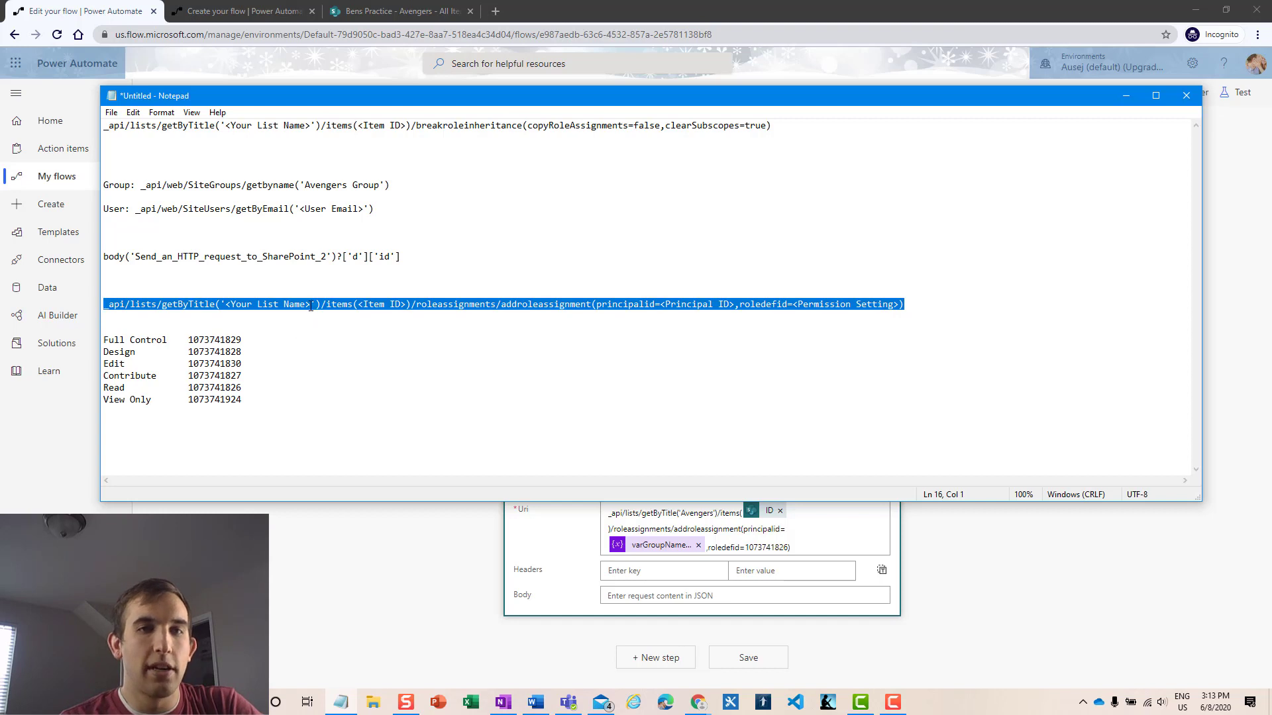
{"action": "left_click_drag", "start_coordinate": [313, 306], "coordinate": [226, 305]}
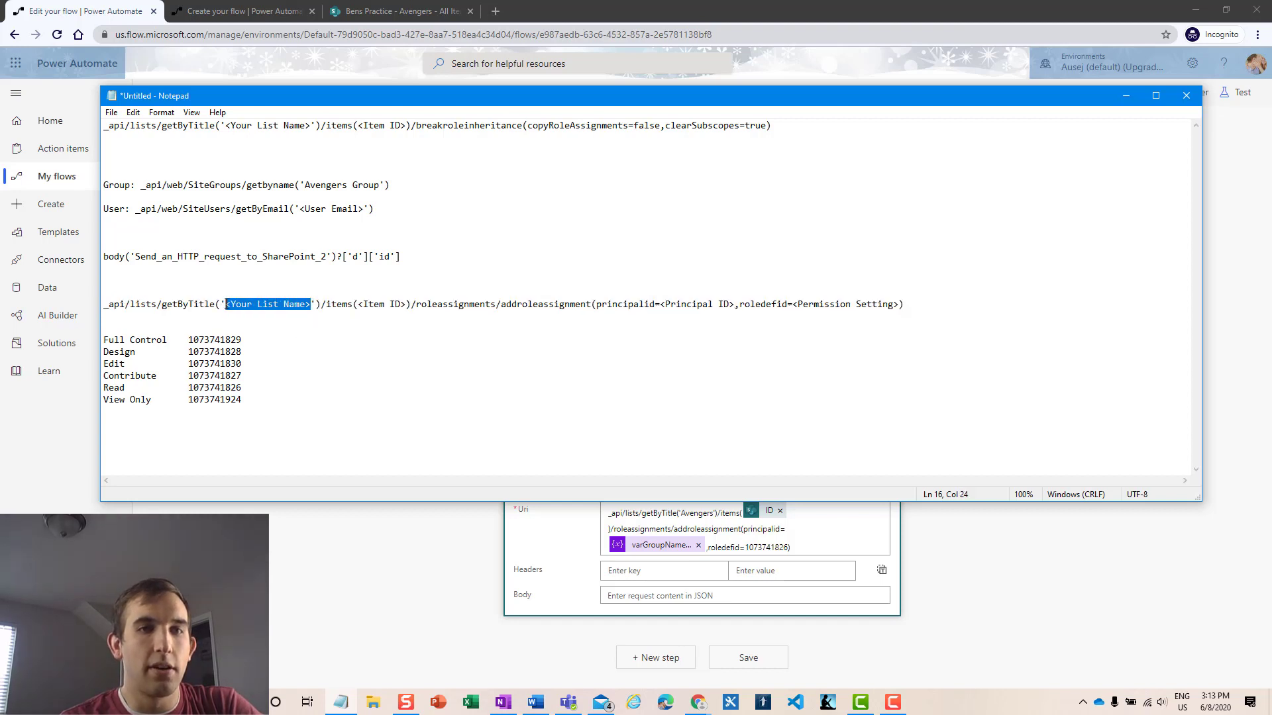
{"action": "type", "text": "Aveng"}
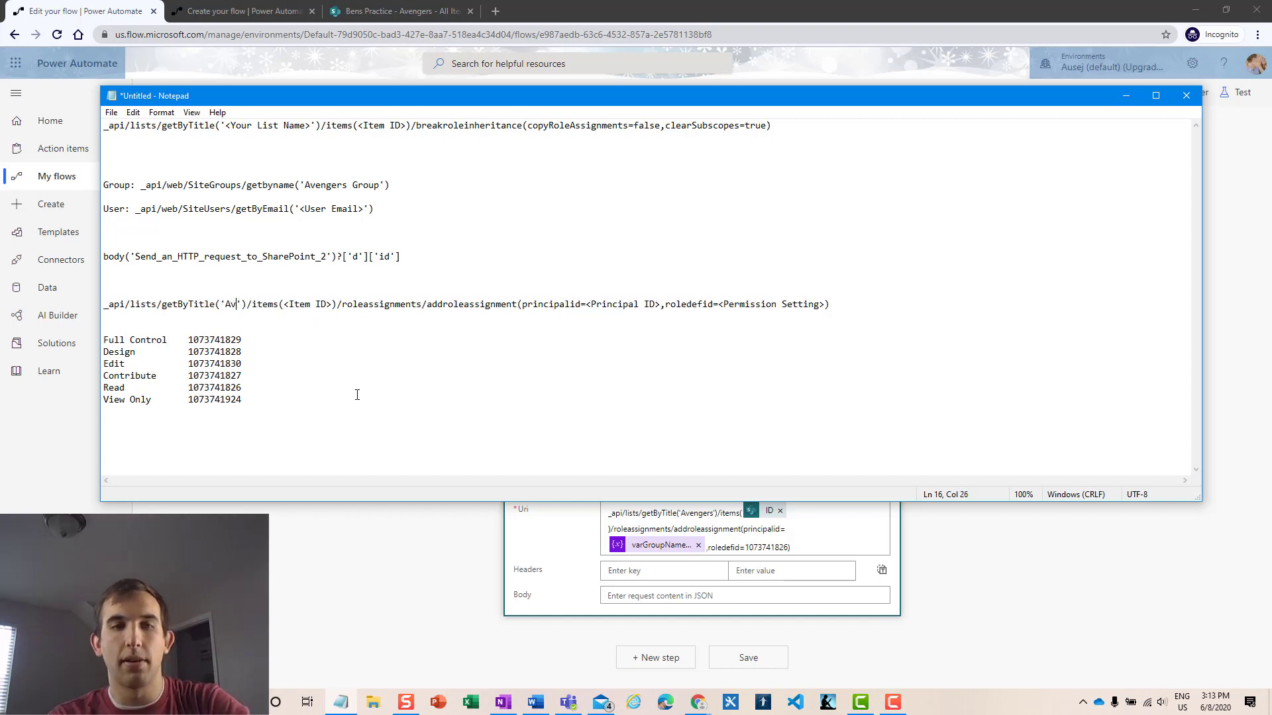
{"action": "type", "text": "ers"}
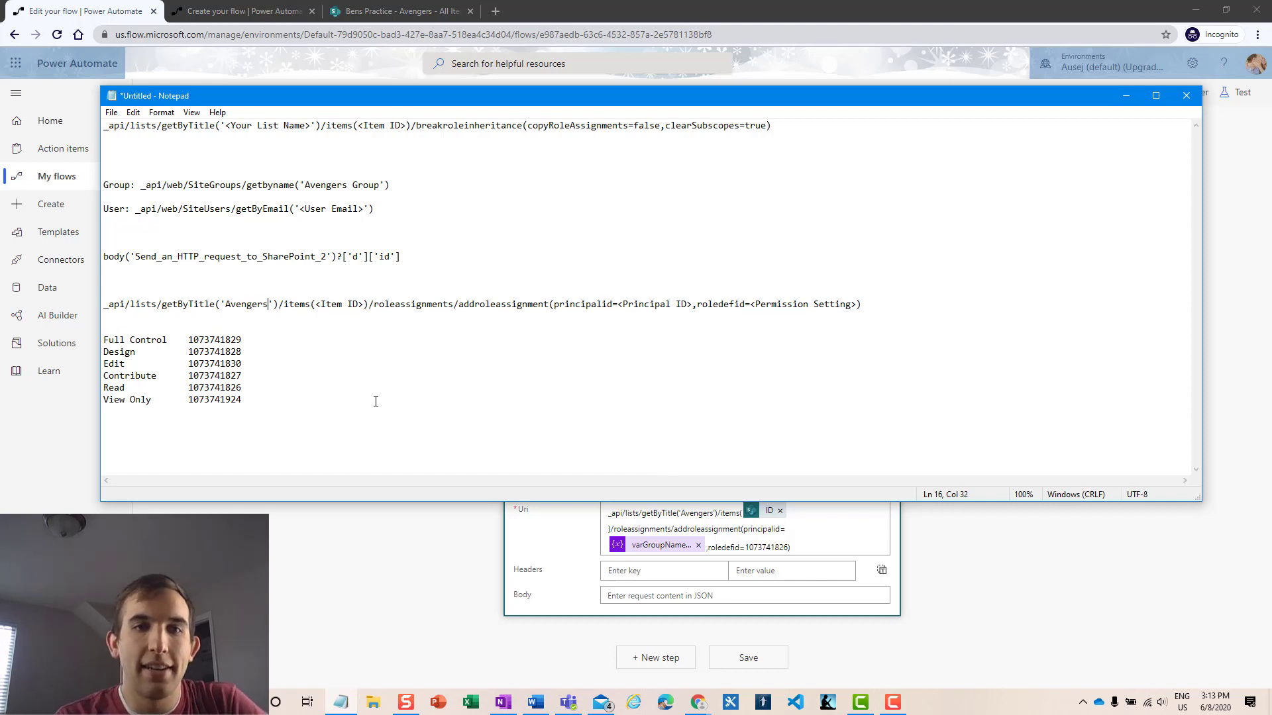
- Compare the <Item ID> and <Principal ID> placeholders in Notepad's addroleassignment Uri with the dynamic values in the flow's third HTTP request
{"action": "left_click_drag", "start_coordinate": [315, 304], "coordinate": [361, 302]}
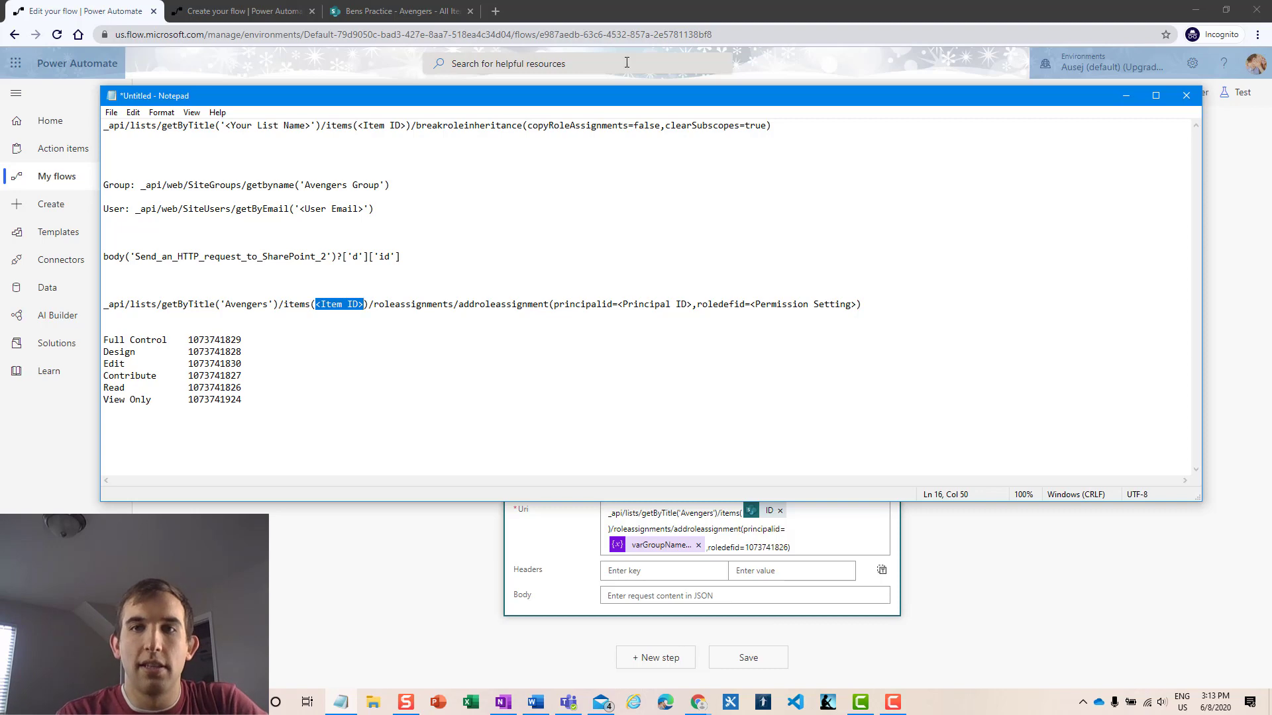
{"action": "left_click_drag", "start_coordinate": [621, 94], "coordinate": [615, 26]}
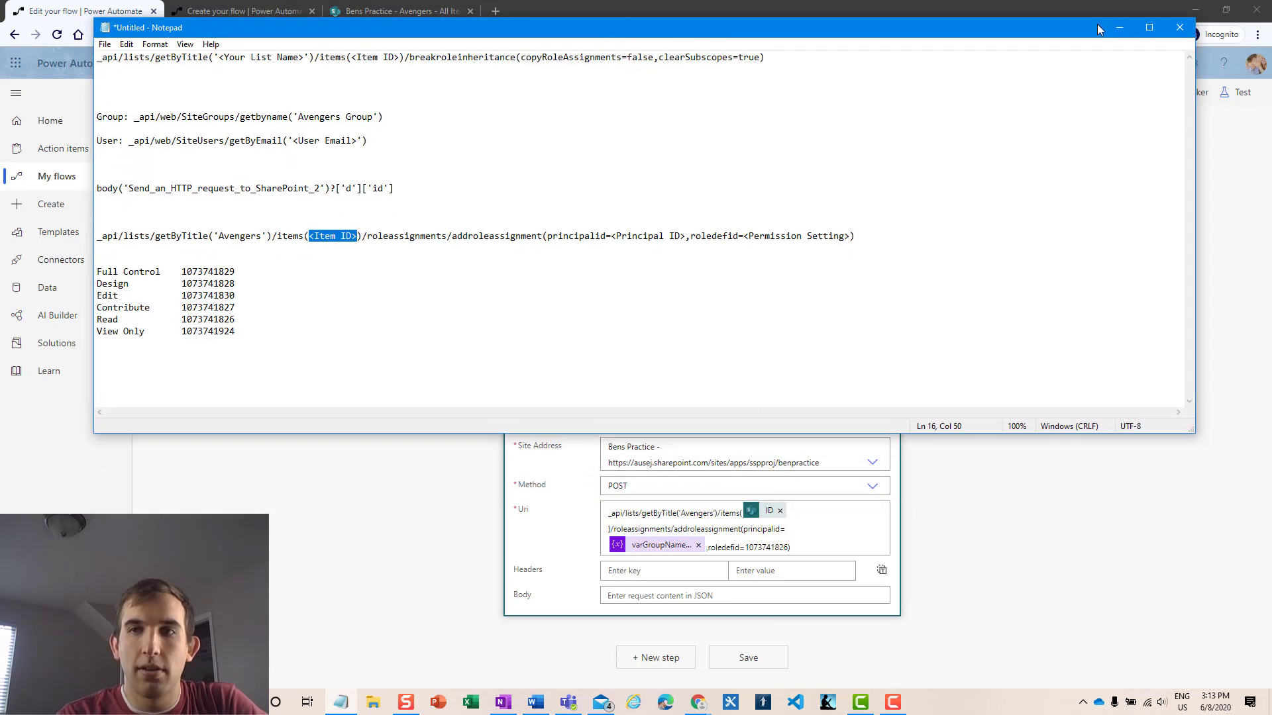
{"action": "left_click", "coordinate": [1119, 27]}
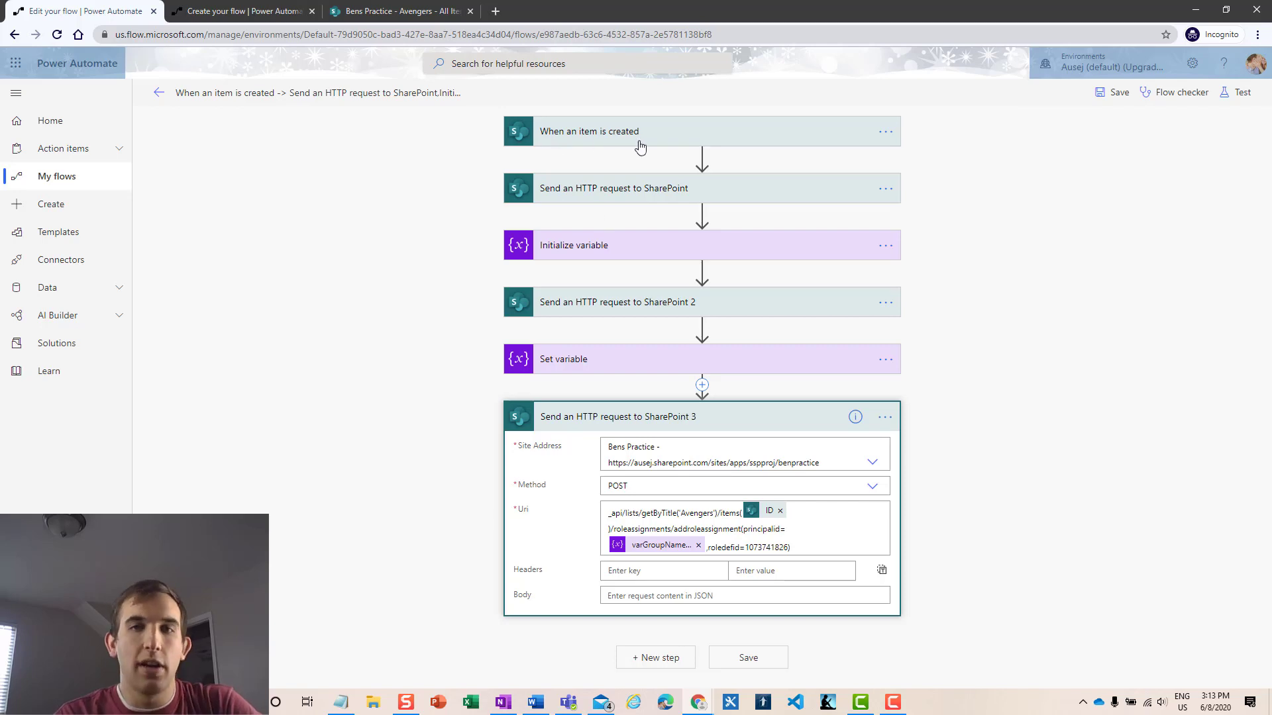
{"action": "key", "text": "alt+Tab"}
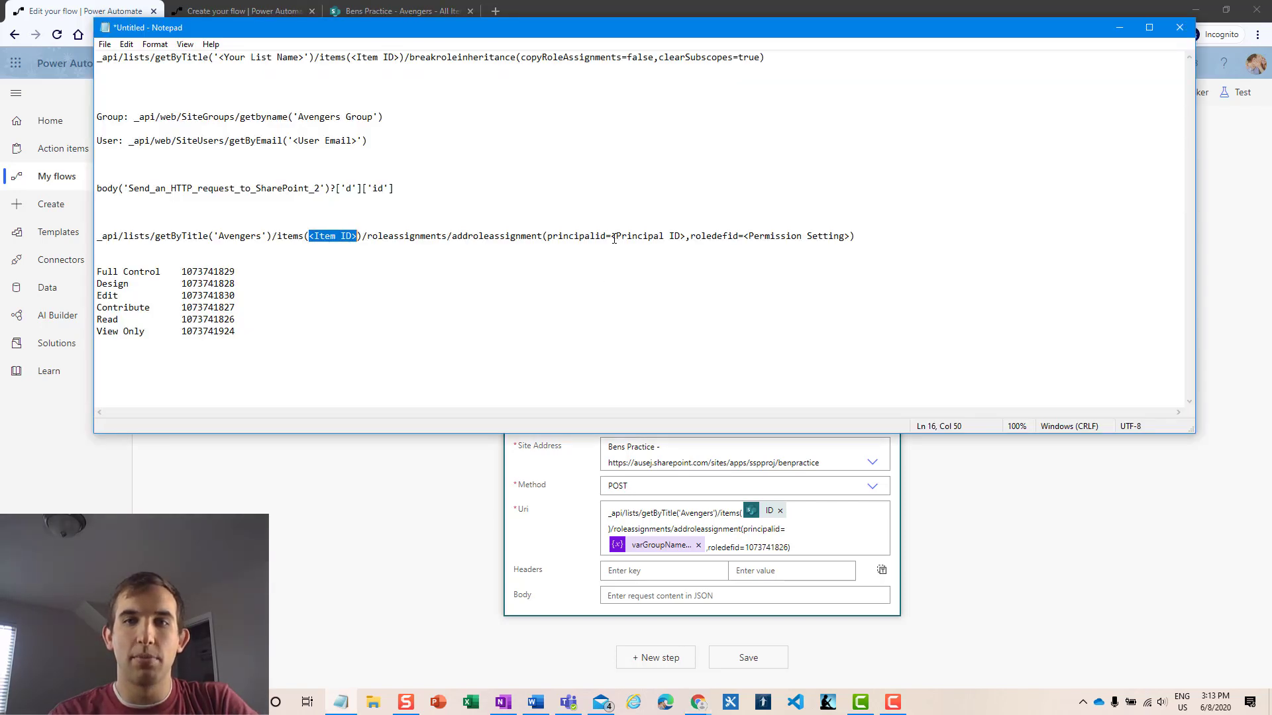
{"action": "left_click_drag", "start_coordinate": [610, 236], "coordinate": [686, 231]}
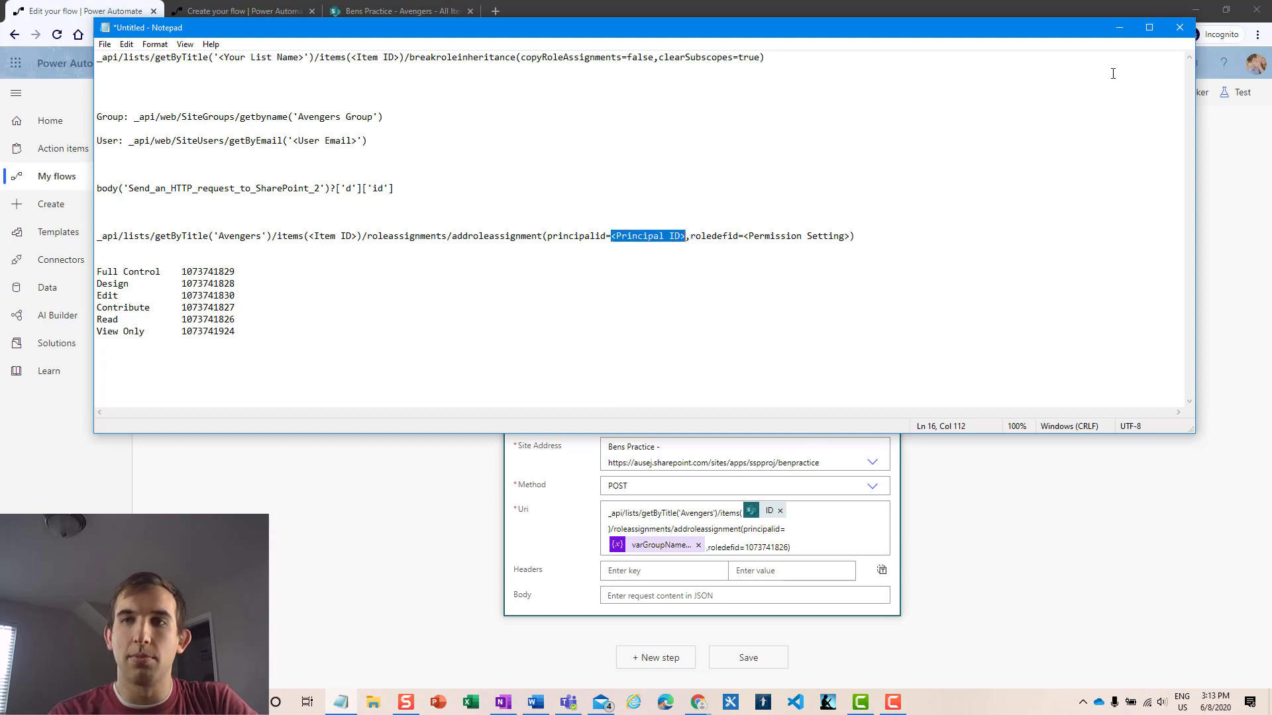
{"action": "left_click", "coordinate": [1118, 29]}
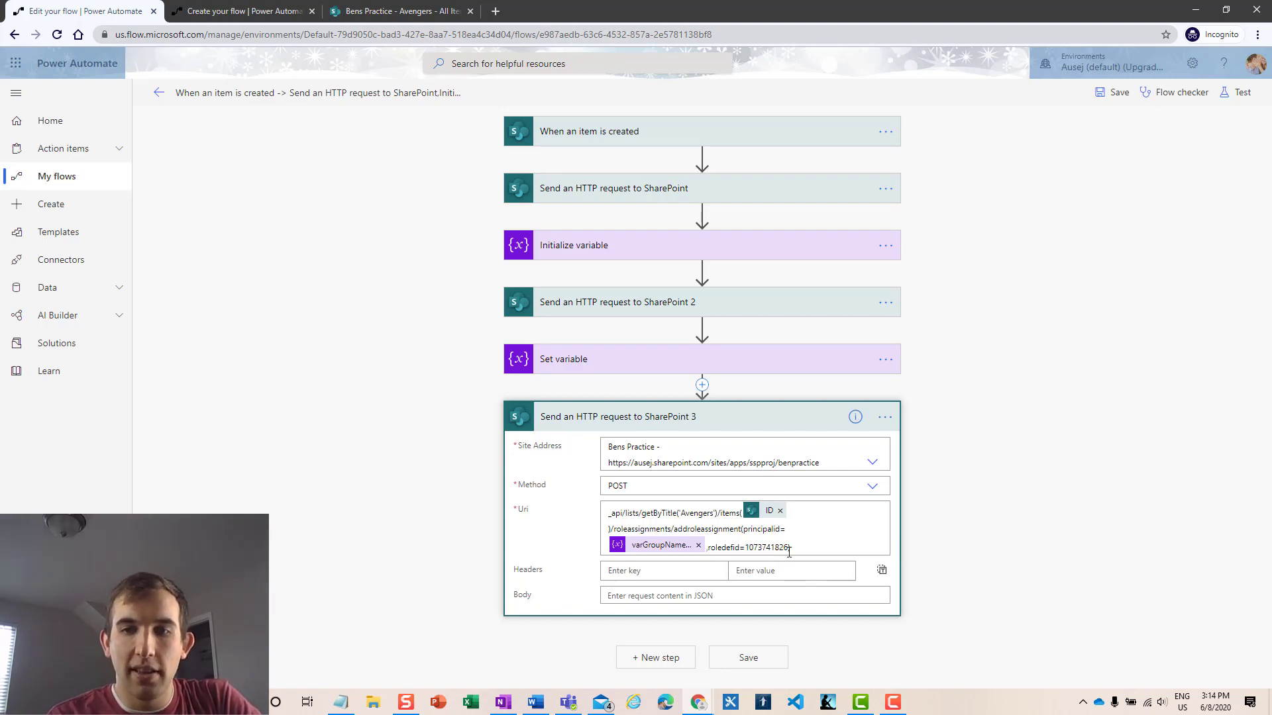
- Examine the roledefid in the third request's Uri against Notepad's permission-level IDs, from Full Control to View Only, then return to the flow and collapse the action
{"action": "left_click_drag", "start_coordinate": [788, 547], "coordinate": [741, 547]}
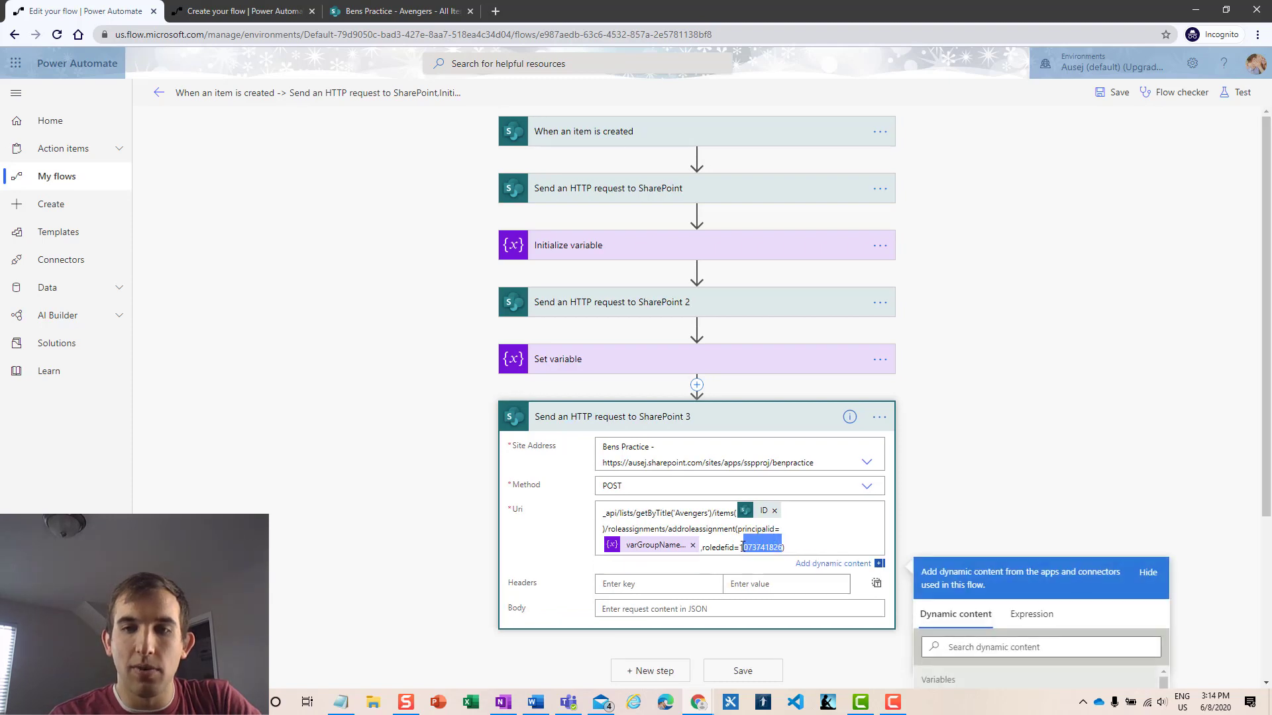
{"action": "left_click", "coordinate": [807, 550]}
{"action": "left_click", "coordinate": [345, 708]}
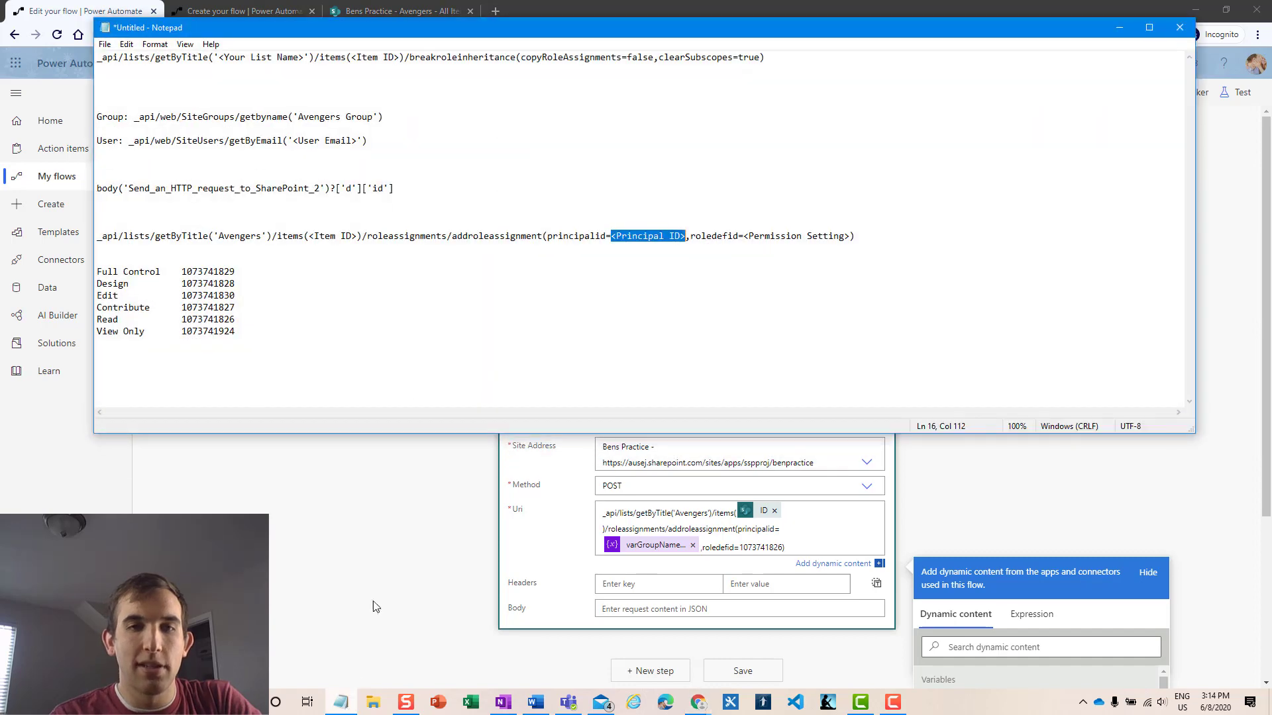
{"action": "left_click", "coordinate": [302, 334]}
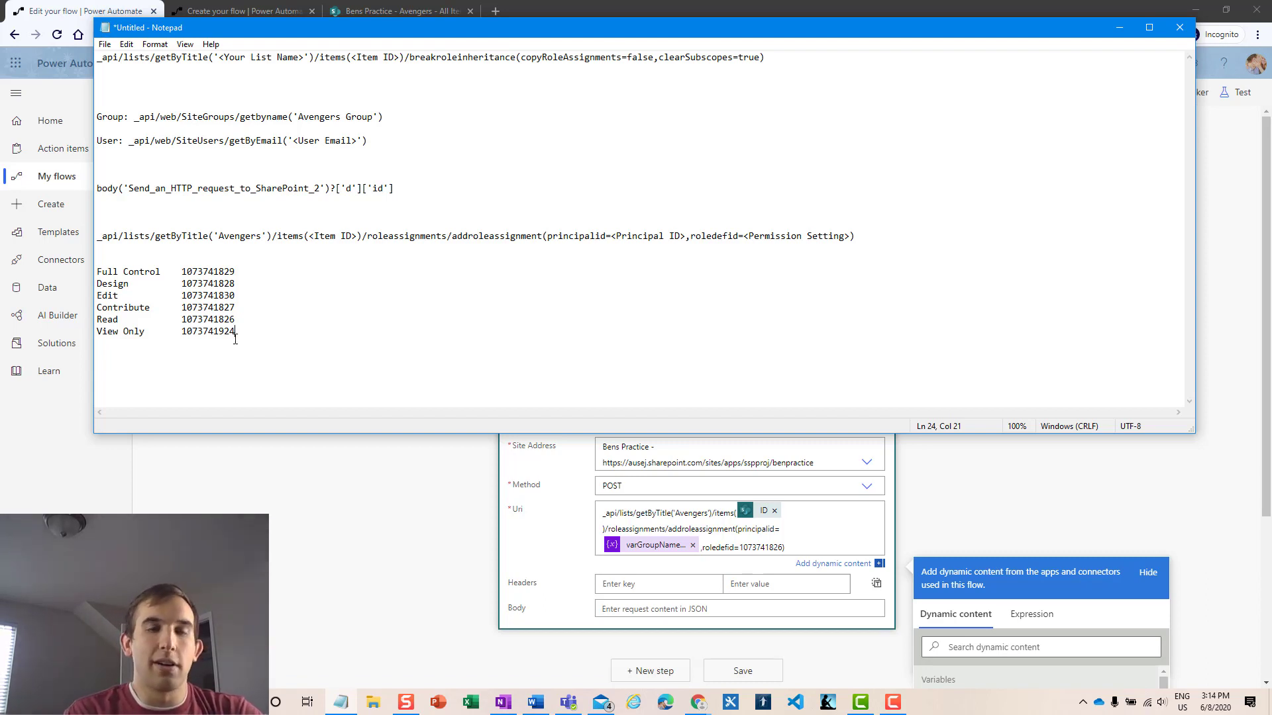
{"action": "left_click_drag", "start_coordinate": [239, 333], "coordinate": [96, 333]}
{"action": "left_click_drag", "start_coordinate": [235, 295], "coordinate": [103, 298]}
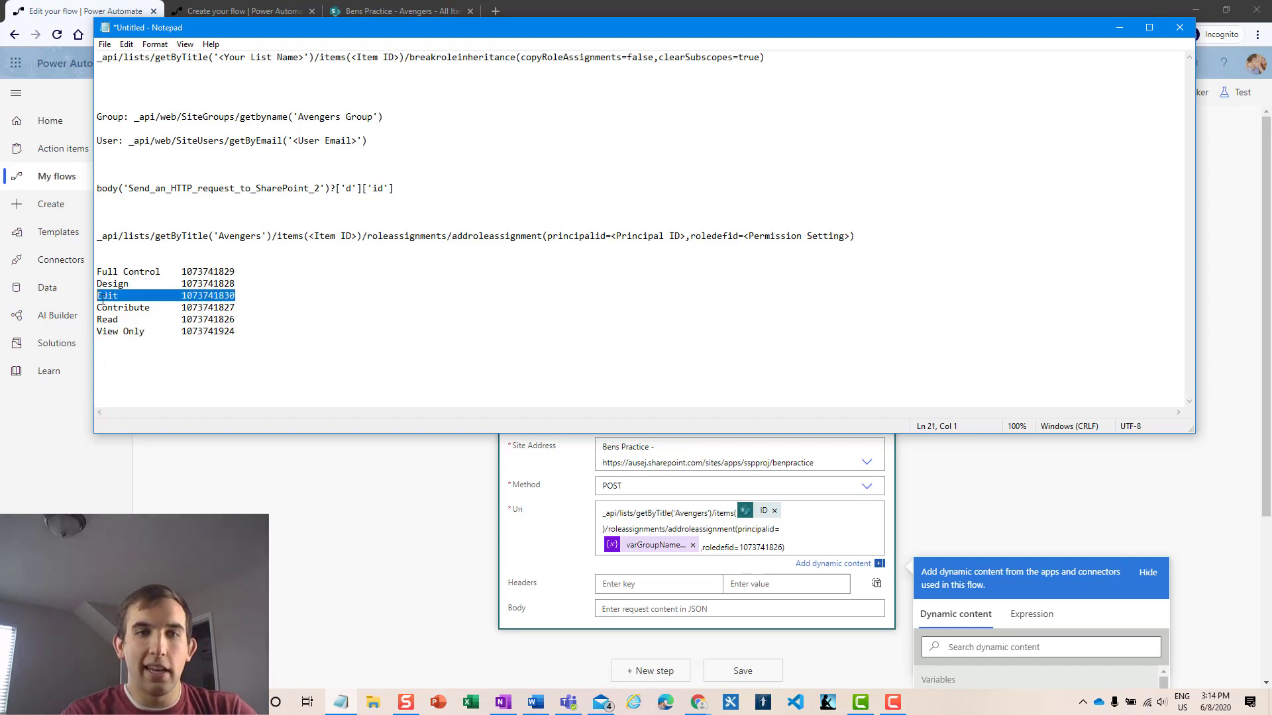
{"action": "left_click_drag", "start_coordinate": [255, 321], "coordinate": [96, 311]}
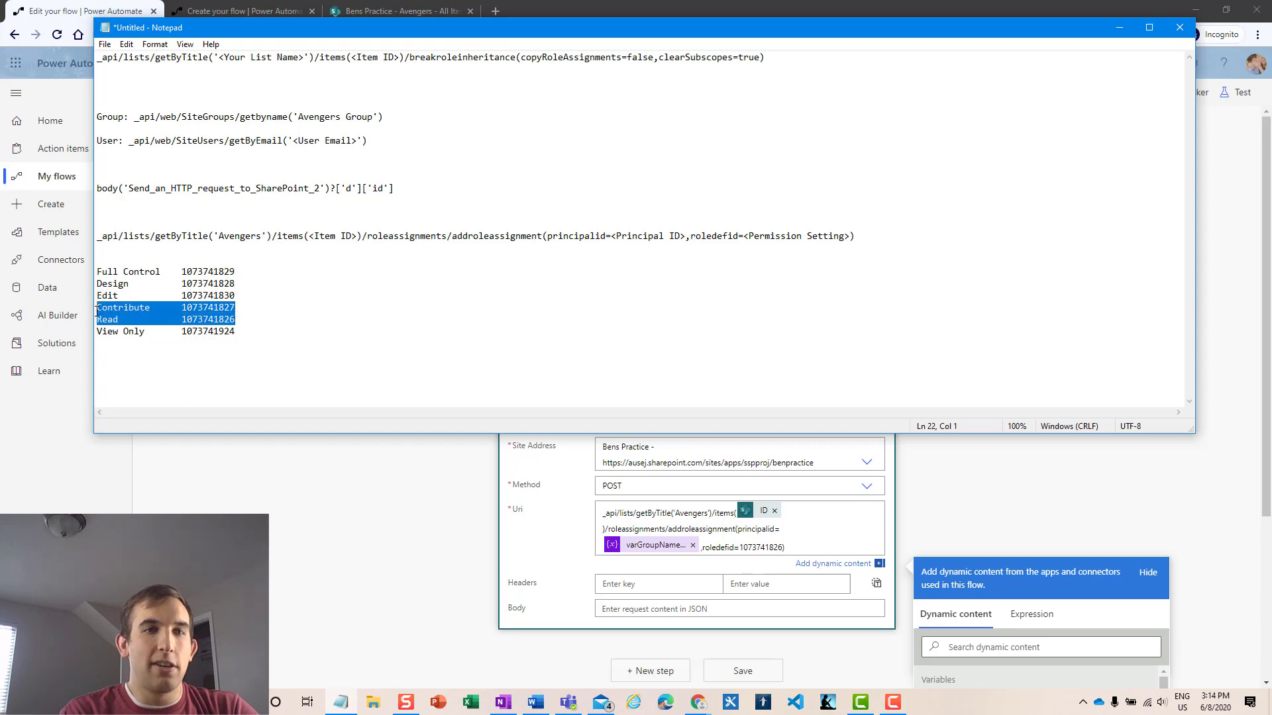
{"action": "left_click", "coordinate": [278, 321]}
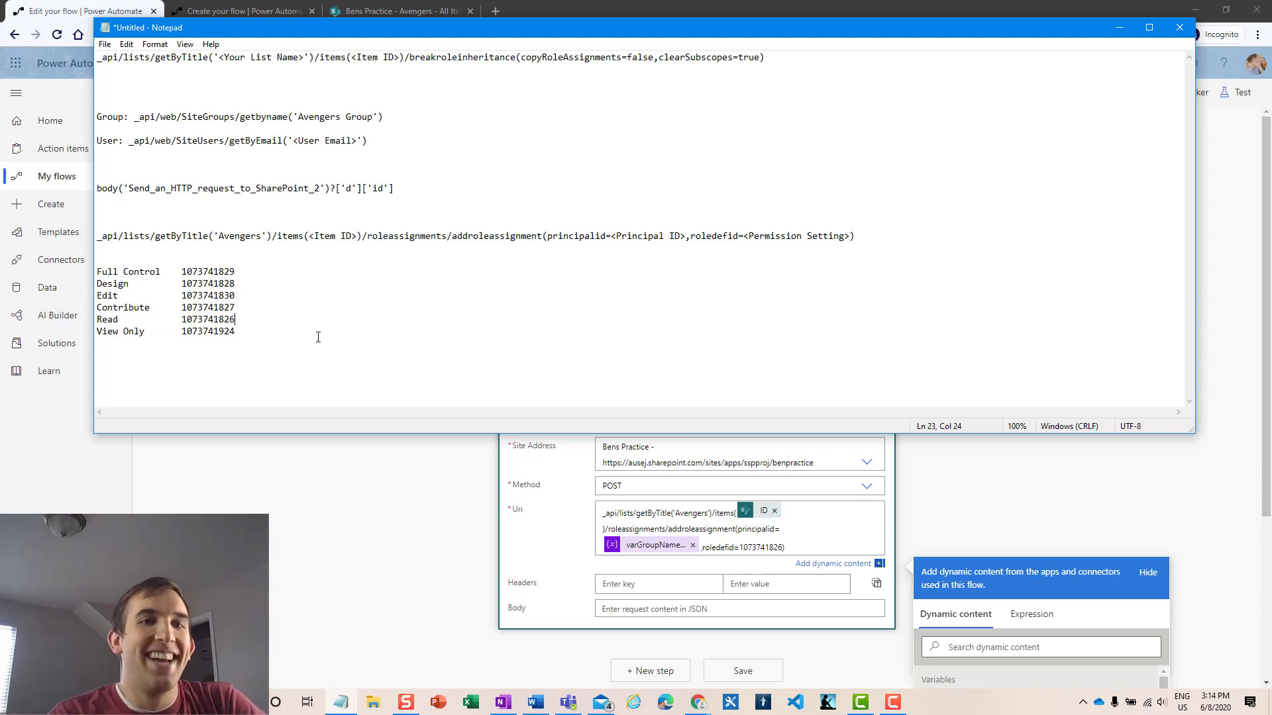
{"action": "left_click_drag", "start_coordinate": [239, 333], "coordinate": [96, 271]}
{"action": "left_click", "coordinate": [283, 338]}
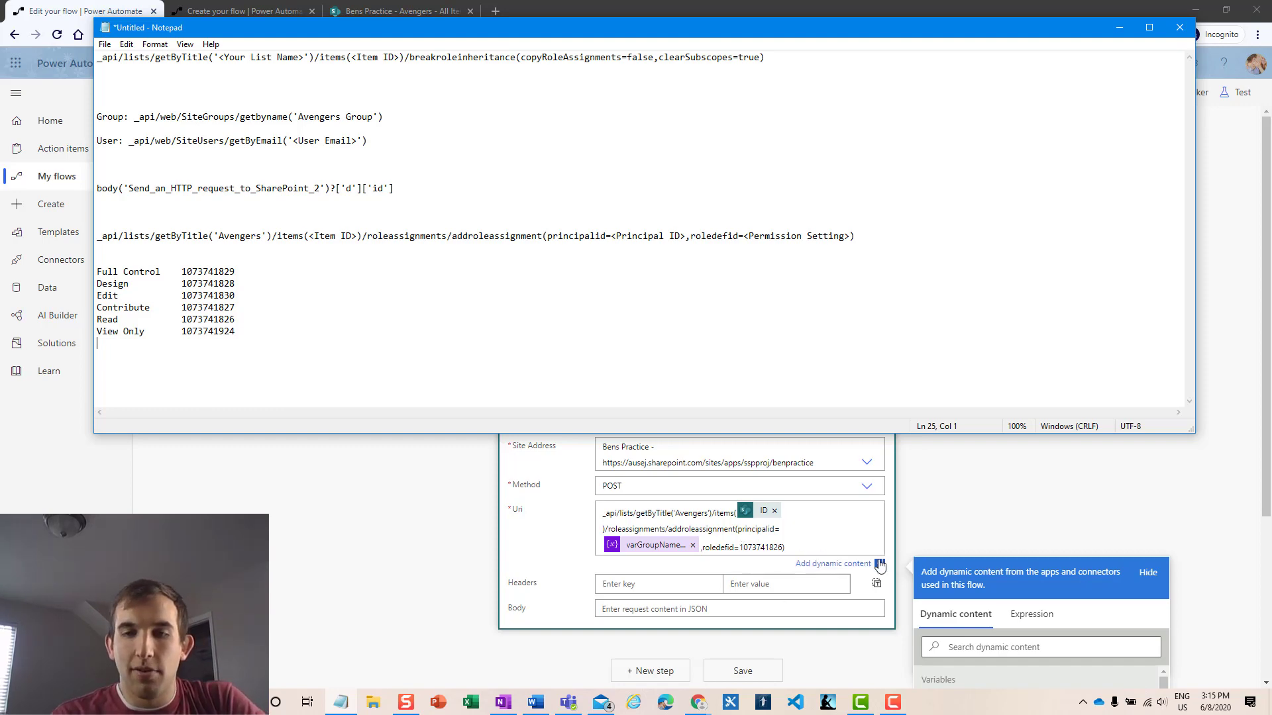
{"action": "left_click", "coordinate": [1118, 27]}
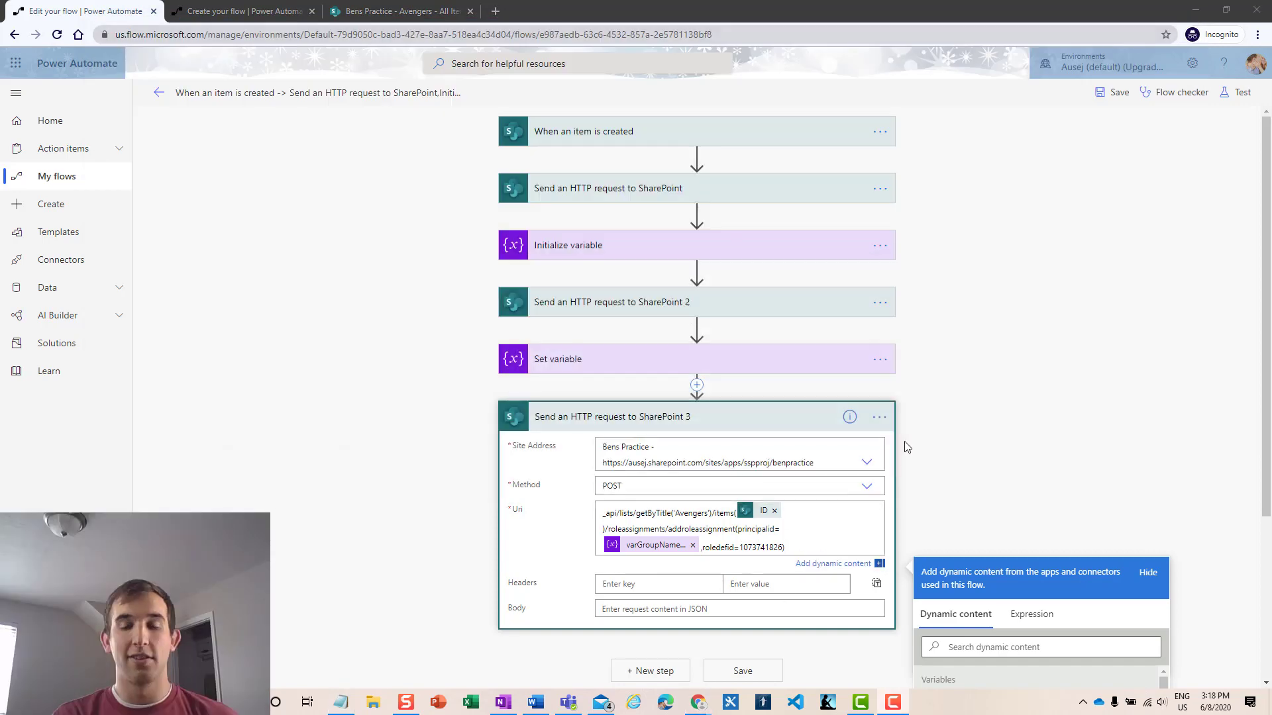
{"action": "left_click", "coordinate": [772, 417]}
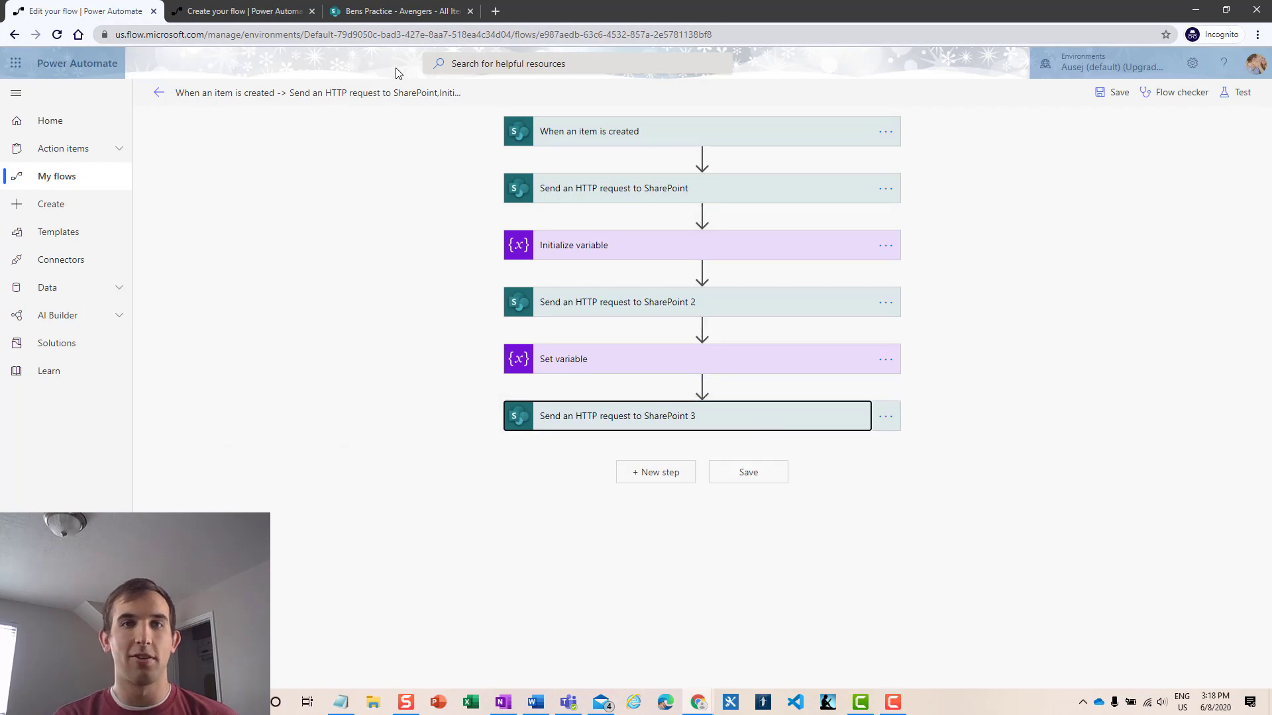
- Switch to the SharePoint Avengers list and save a new item with the new character's full name as Title and a Rating of 10
{"action": "left_click", "coordinate": [402, 12]}
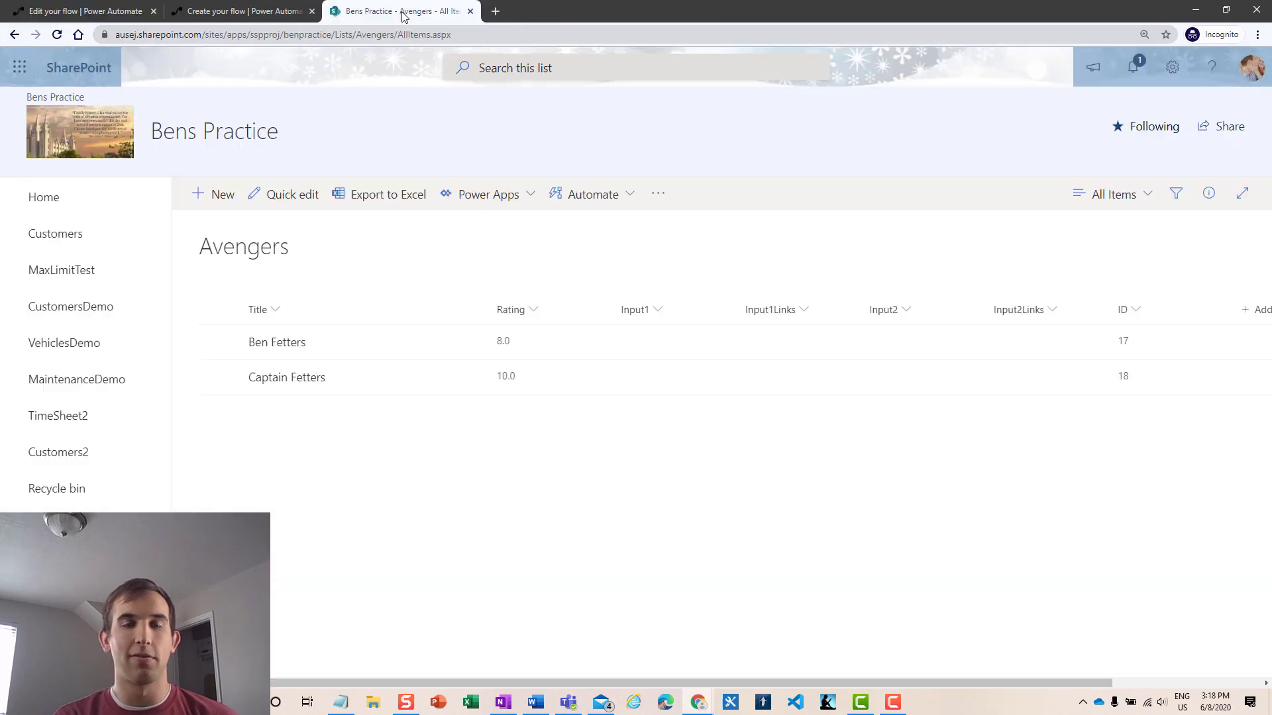
{"action": "left_click", "coordinate": [212, 205]}
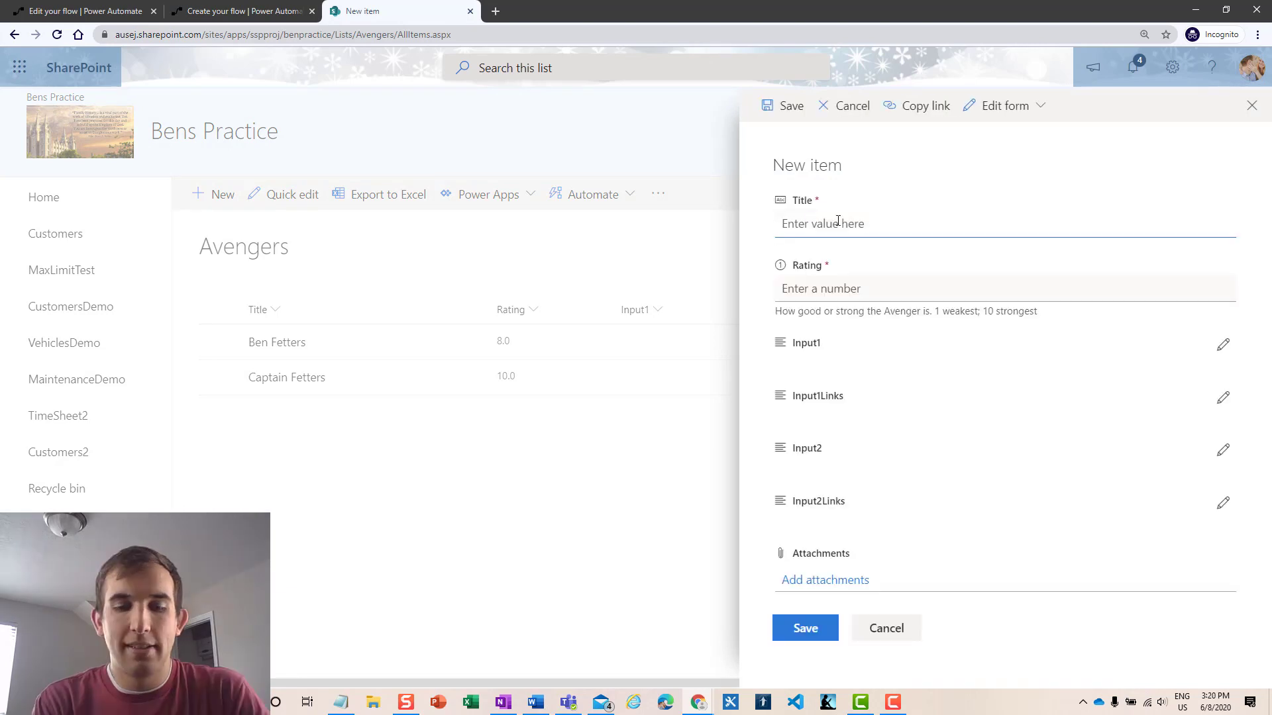
{"action": "type", "text": "Mis"}
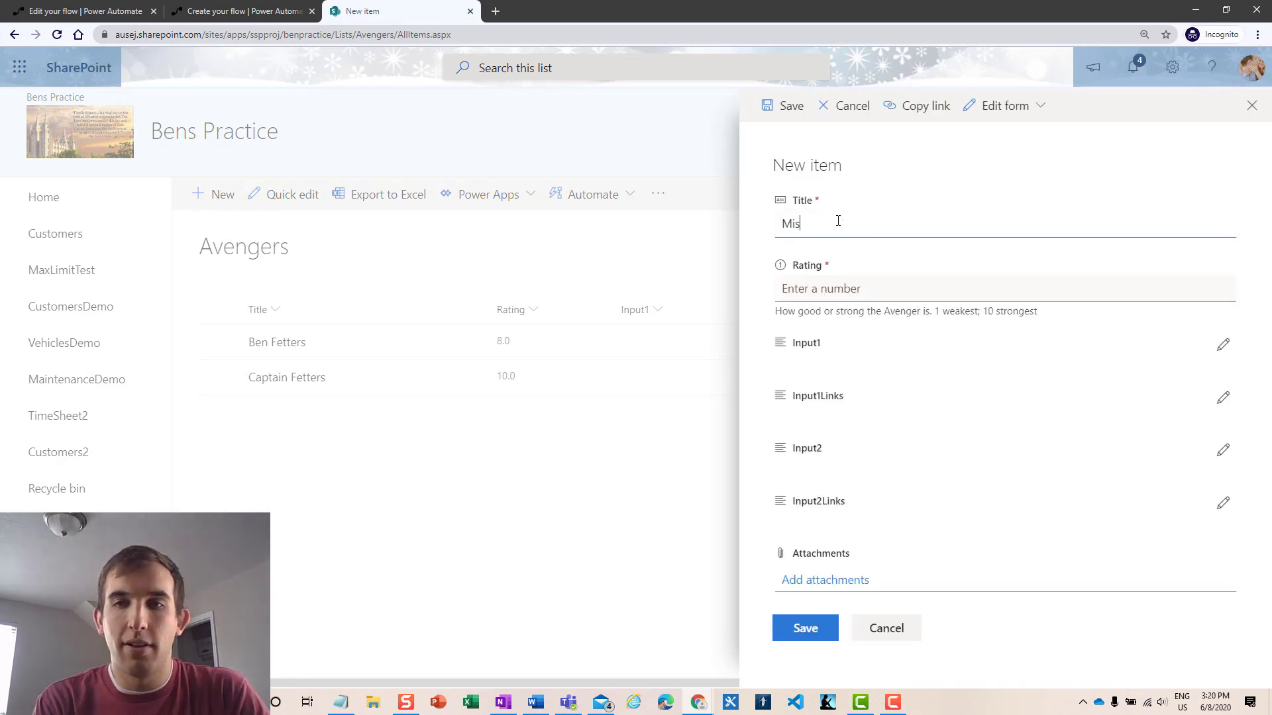
{"action": "type", "text": "s Captain Fetters"}
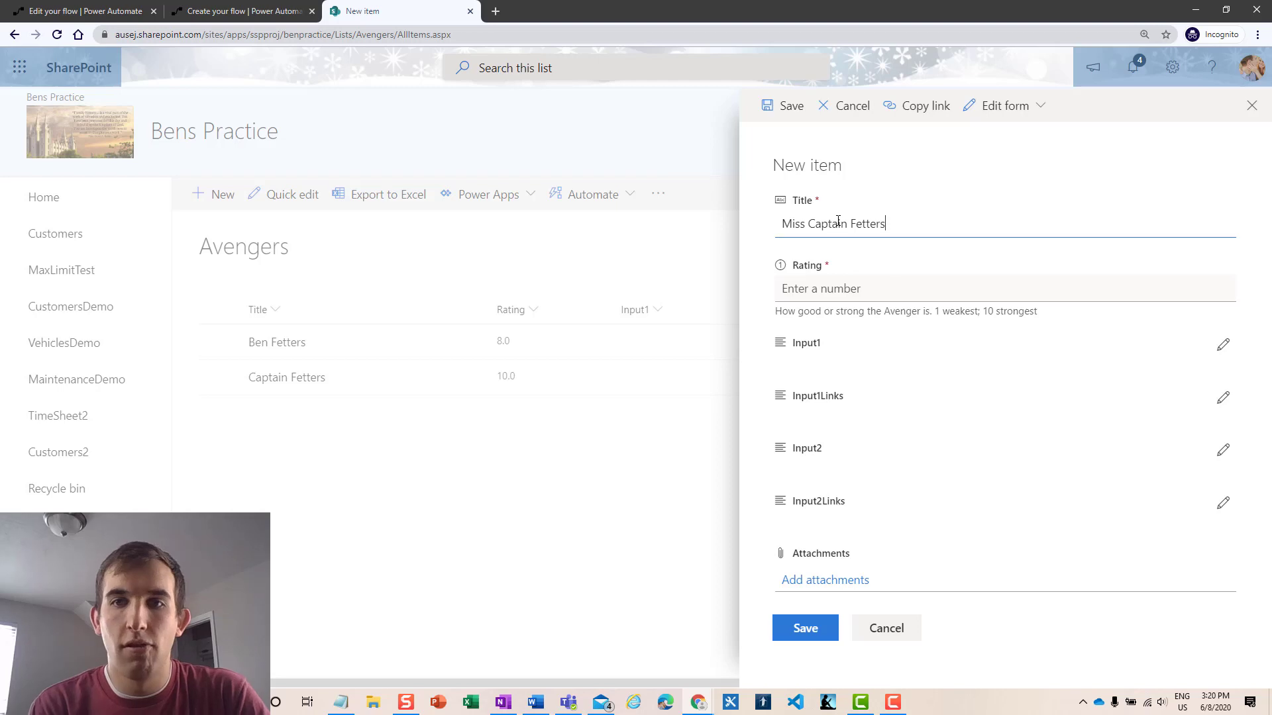
{"action": "left_click", "coordinate": [817, 288]}
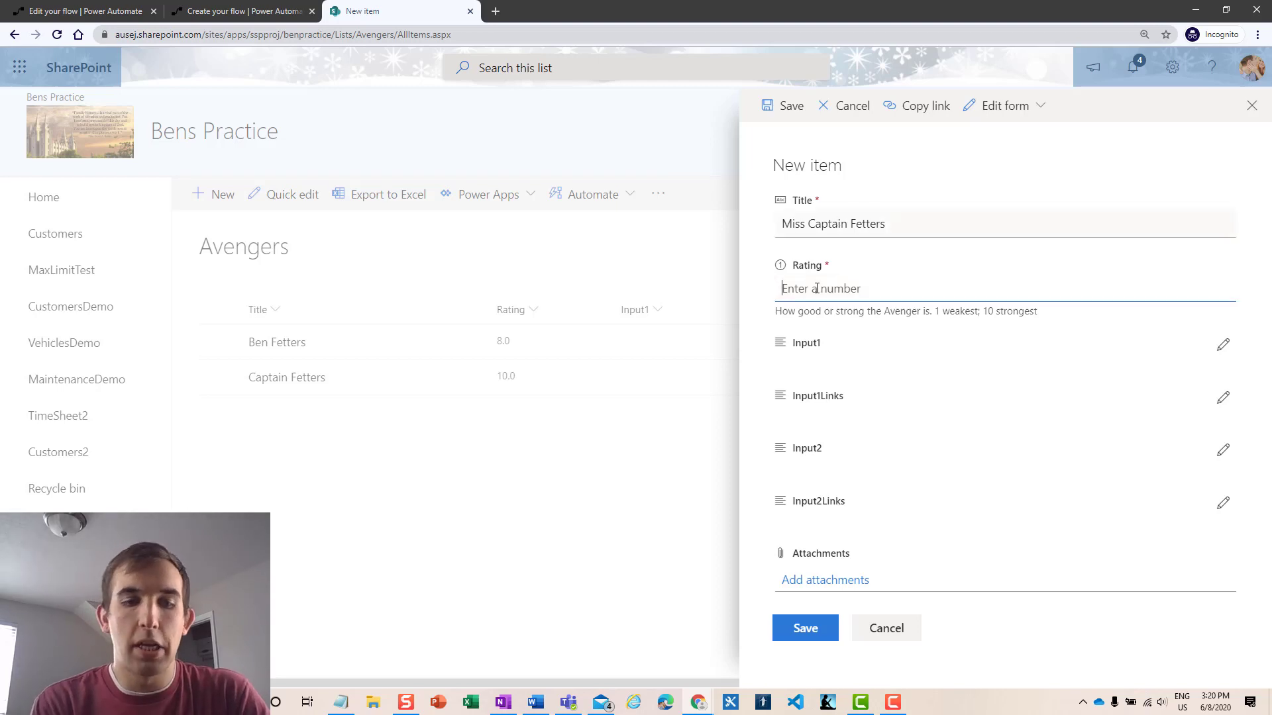
{"action": "type", "text": "10"}
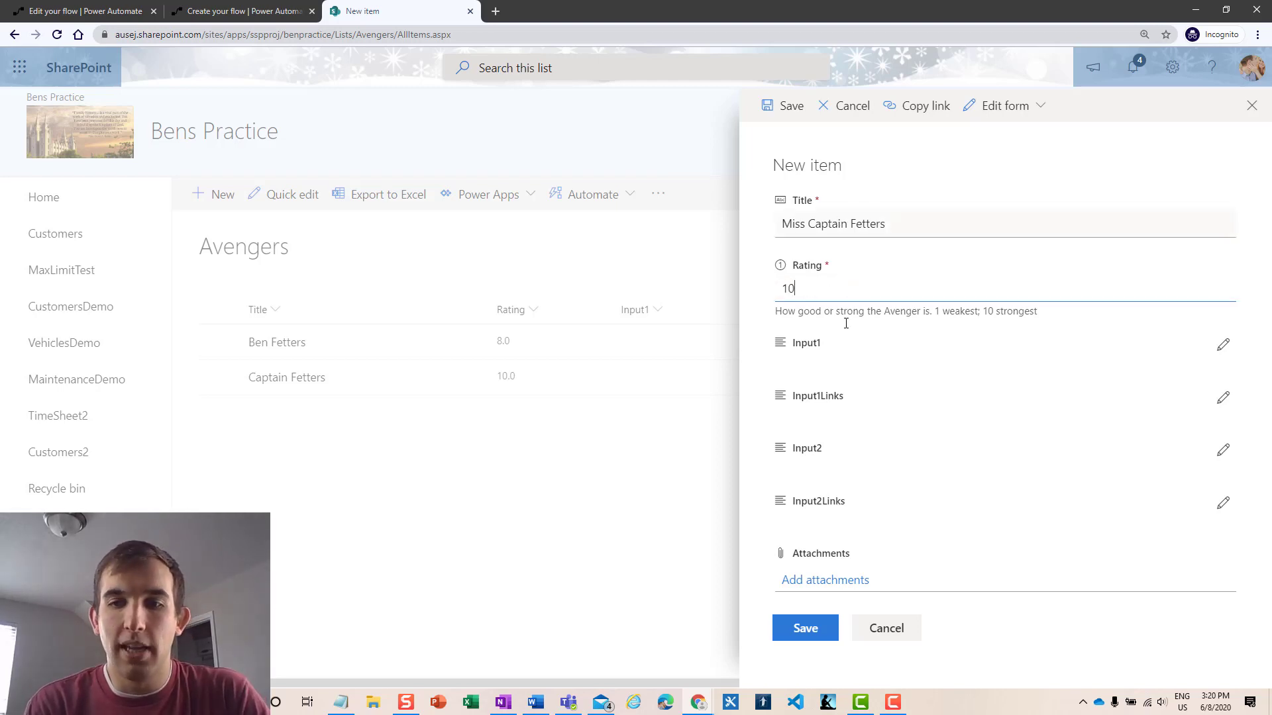
{"action": "left_click", "coordinate": [817, 636]}
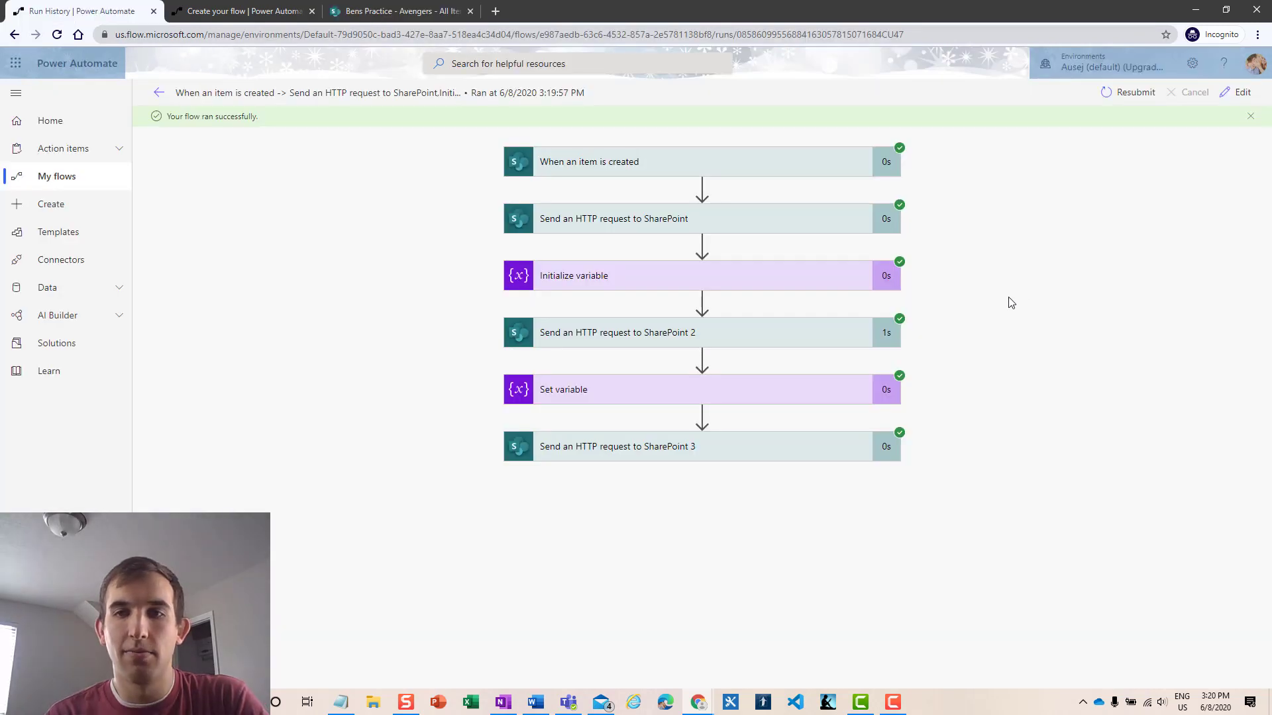
- Examine the inputs and the Body output of "Send an HTTP request to SharePoint 2" in the flow run, then collapse the action
{"action": "left_click", "coordinate": [795, 336]}
{"action": "scroll", "coordinate": [1006, 361], "scroll_direction": "down", "scroll_amount": 6}
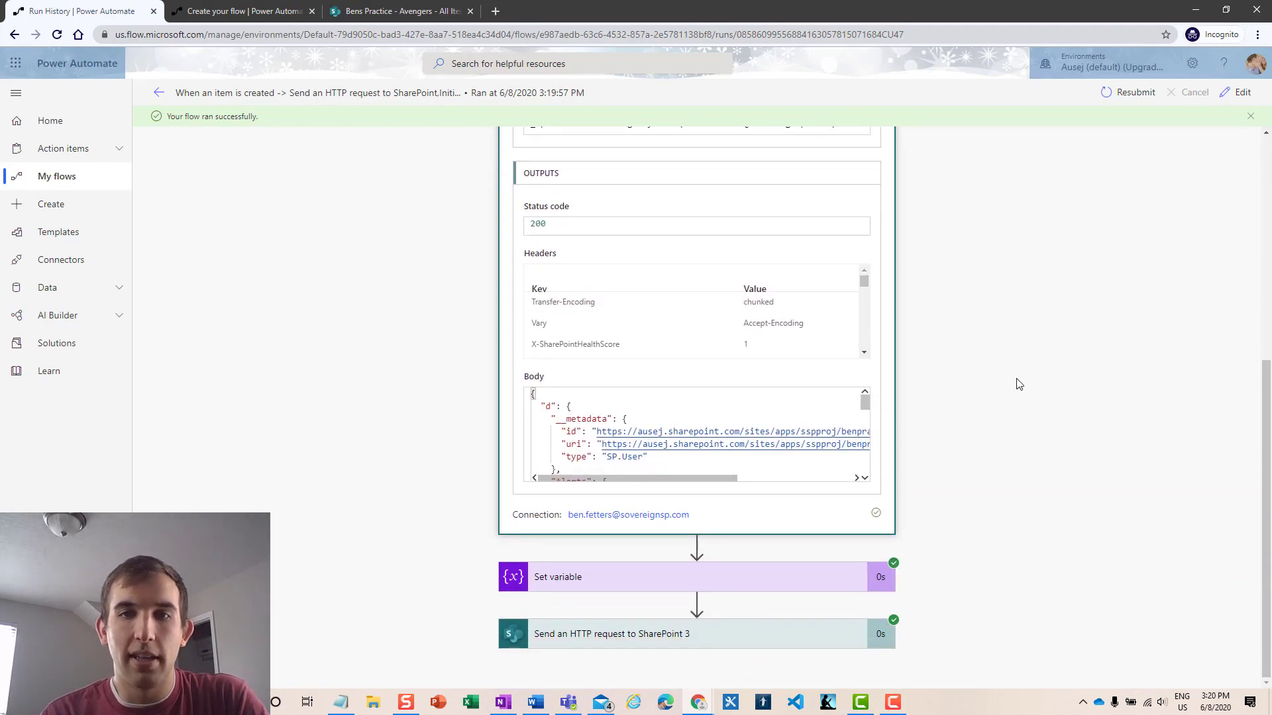
{"action": "scroll", "coordinate": [1014, 378], "scroll_direction": "up", "scroll_amount": 4}
{"action": "scroll", "coordinate": [1013, 377], "scroll_direction": "down", "scroll_amount": 4}
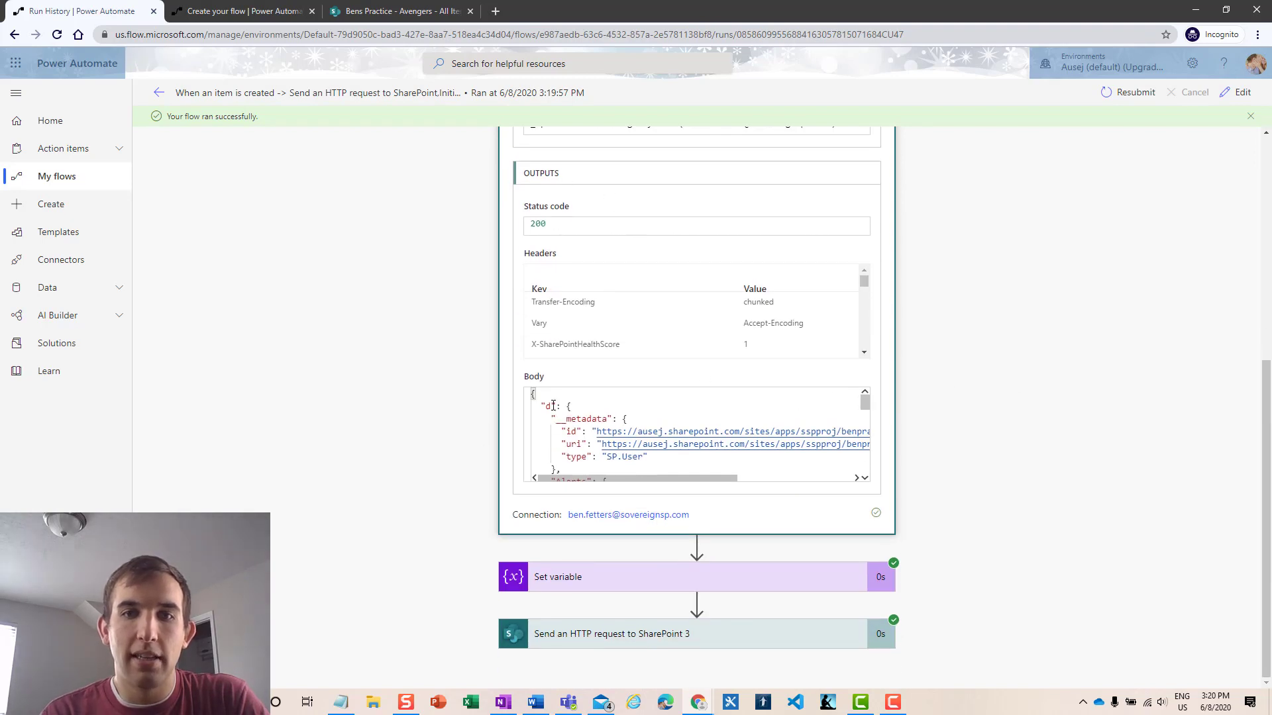
{"action": "scroll", "coordinate": [596, 483], "scroll_direction": "up", "scroll_amount": 3}
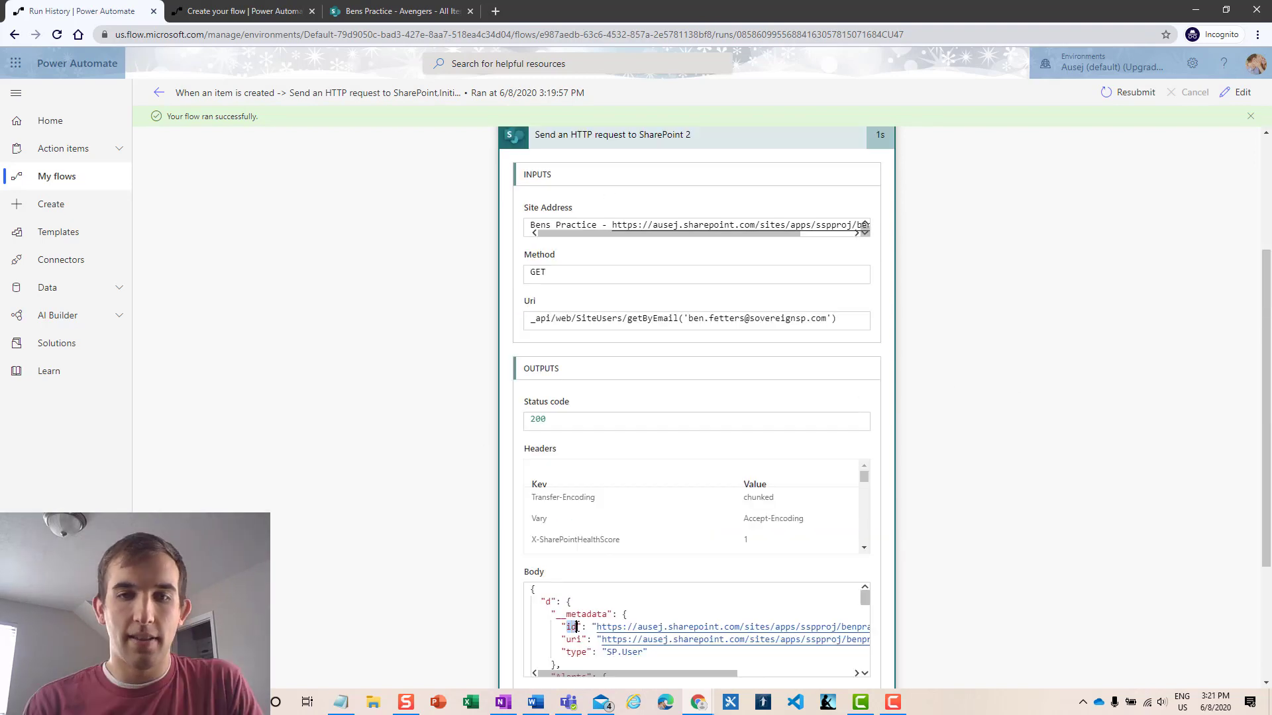
{"action": "left_click", "coordinate": [548, 140]}
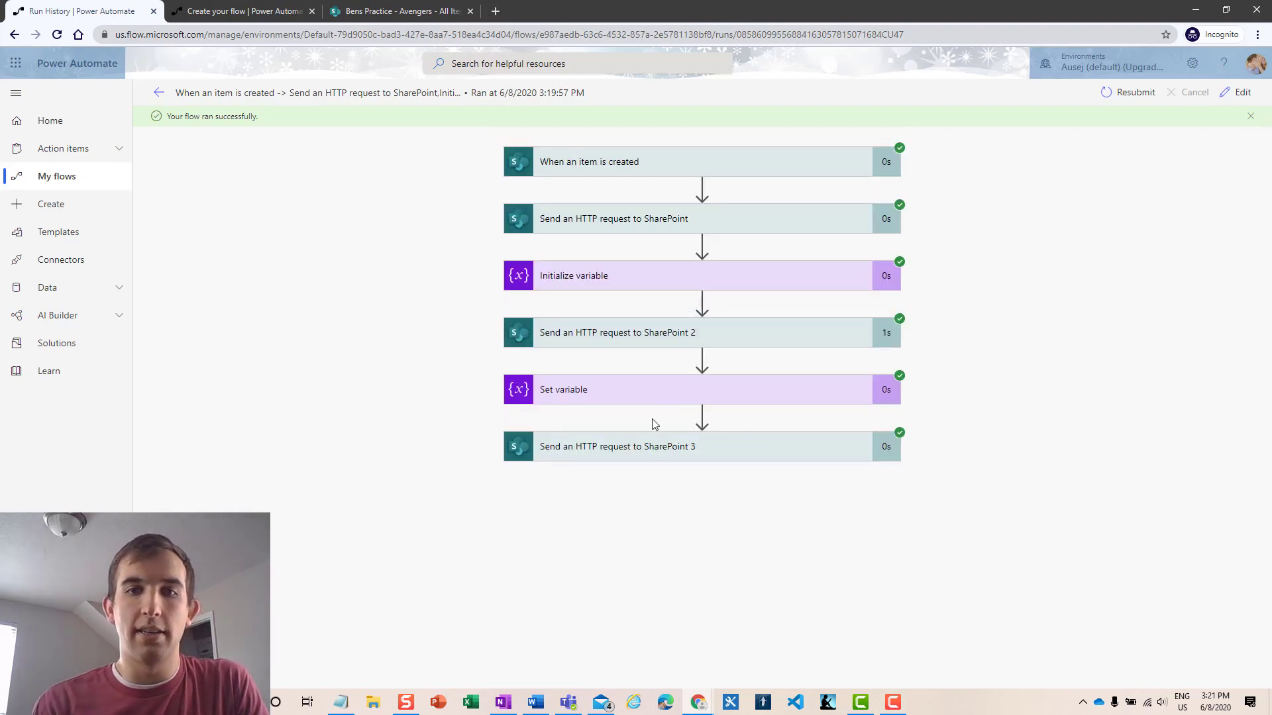
- Check the run's "Set variable" action, then examine the item ID, principalid and roledefid in the Uri of "Send an HTTP request to SharePoint 3"
{"action": "left_click", "coordinate": [563, 402]}
{"action": "left_click", "coordinate": [563, 397]}
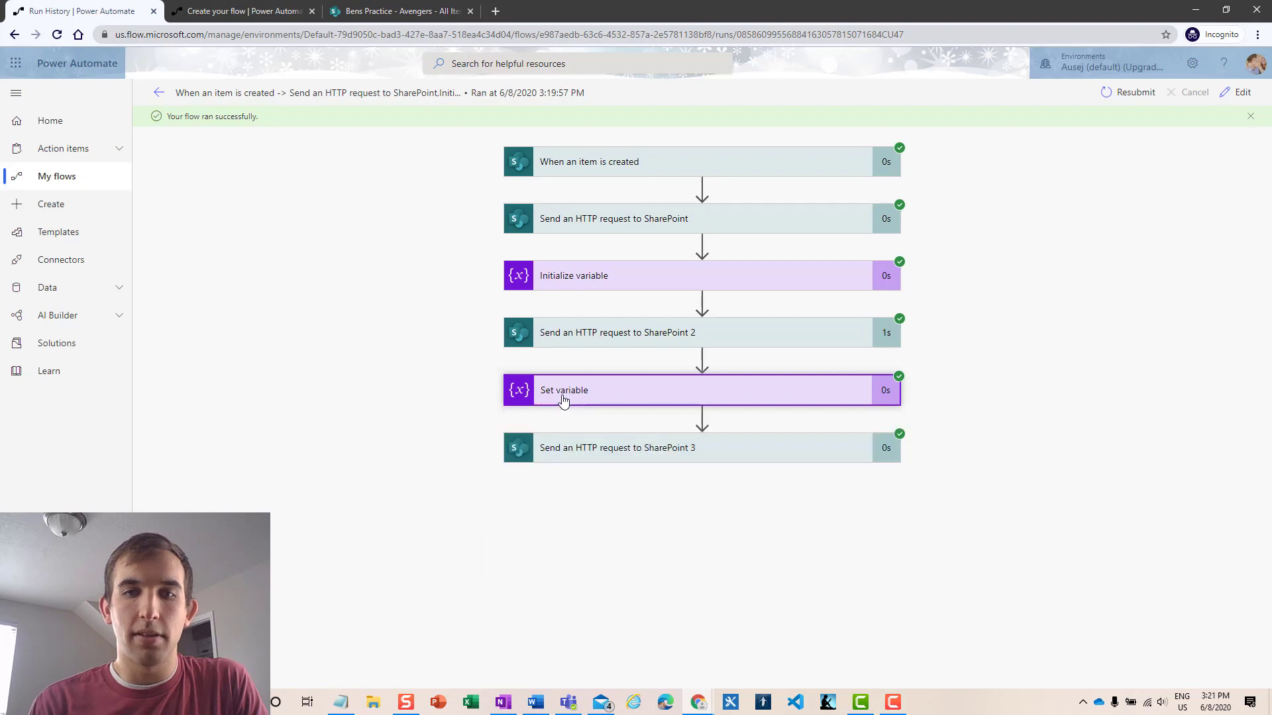
{"action": "left_click", "coordinate": [560, 447]}
{"action": "scroll", "coordinate": [419, 465], "scroll_direction": "down", "scroll_amount": 5}
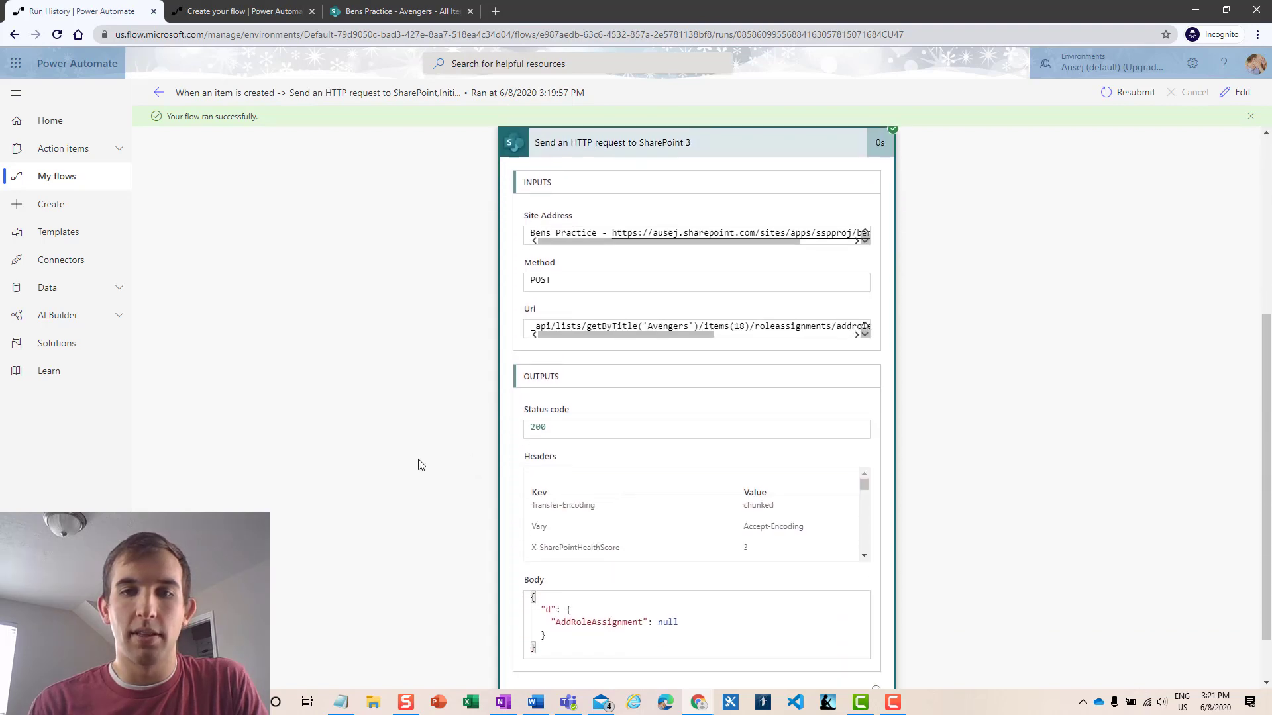
{"action": "left_click_drag", "start_coordinate": [627, 277], "coordinate": [779, 278]}
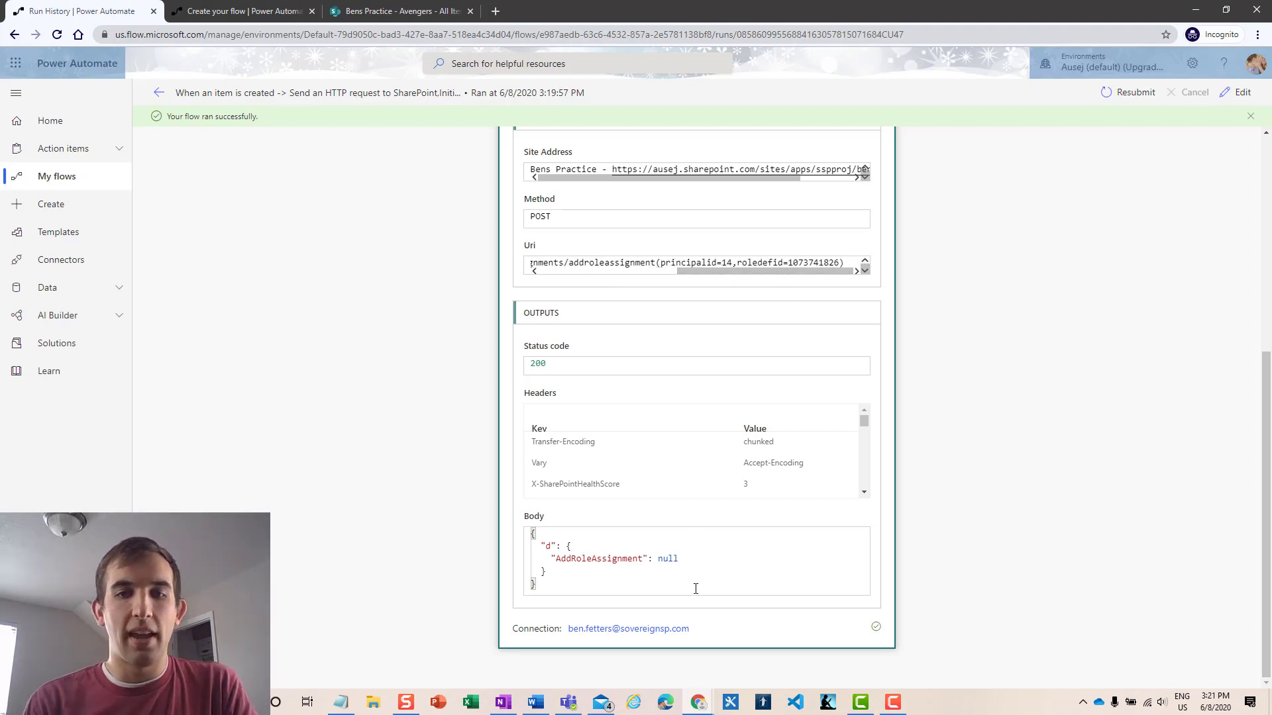
{"action": "scroll", "coordinate": [702, 502], "scroll_direction": "up", "scroll_amount": 3}
{"action": "scroll", "coordinate": [707, 412], "scroll_direction": "up", "scroll_amount": 1}
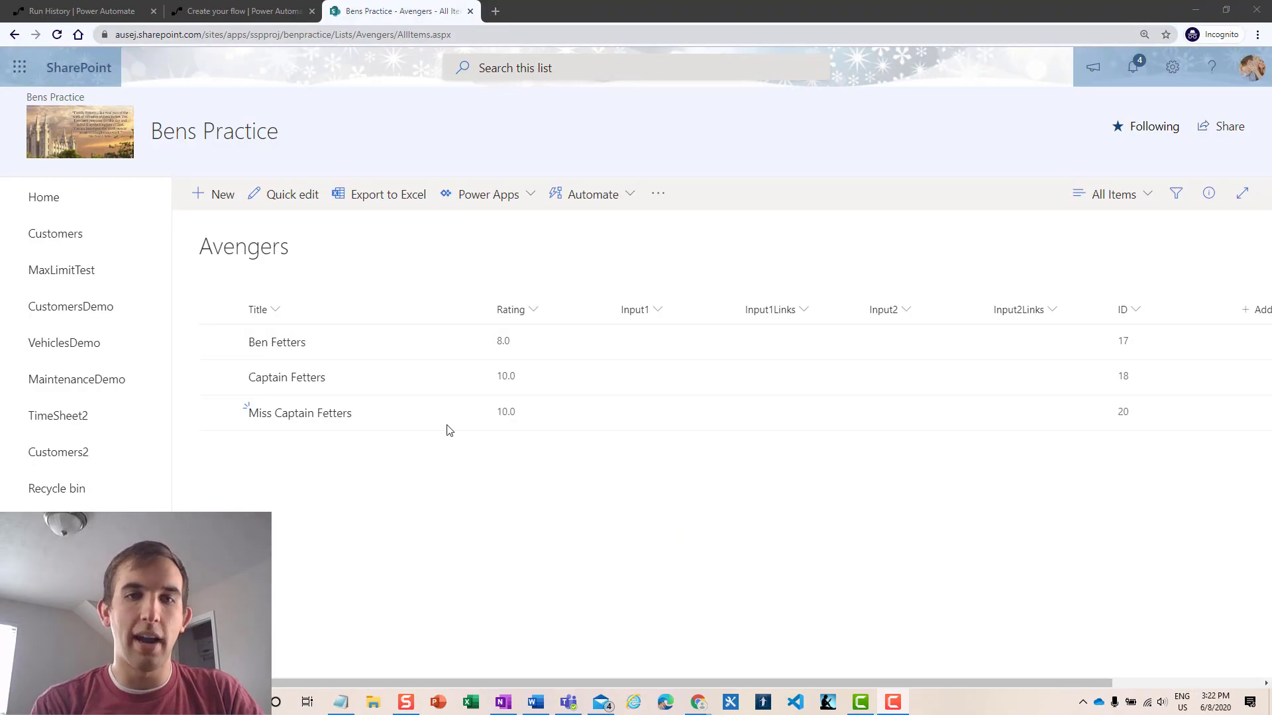
- Select the newly created item in the Avengers list and open its Manage Access details to check who has direct access
{"action": "left_click", "coordinate": [390, 415]}
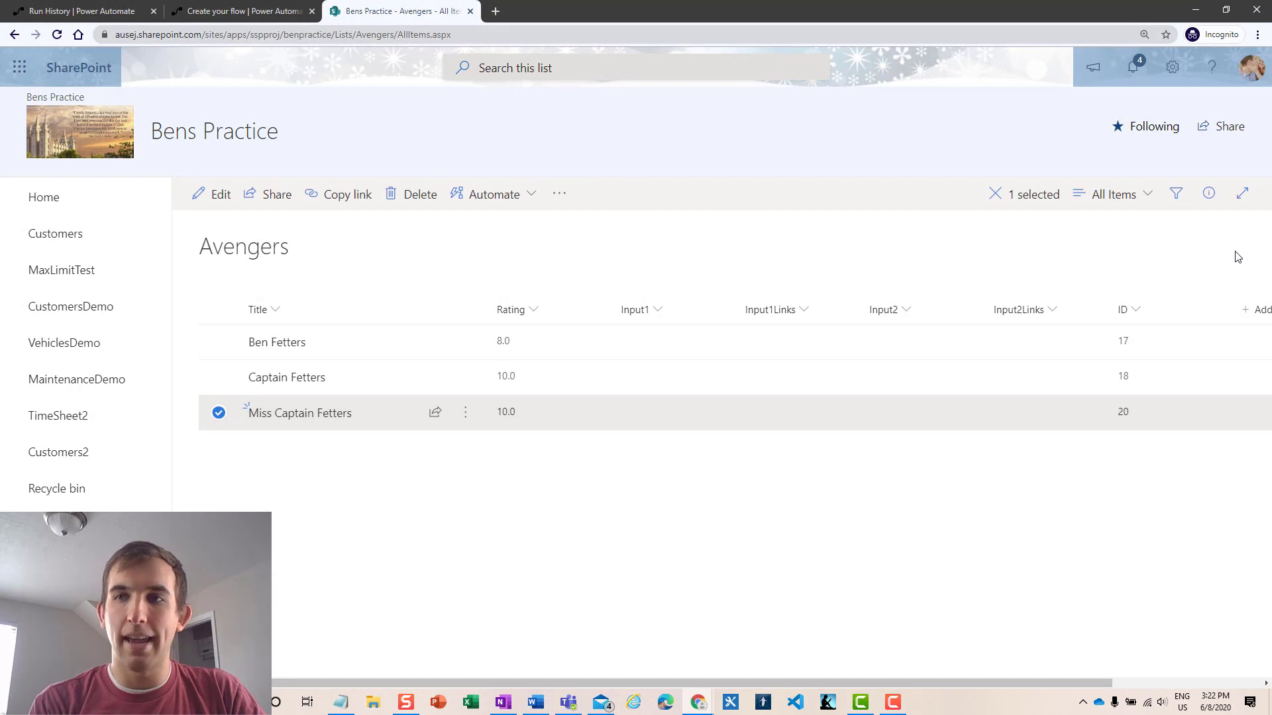
{"action": "left_click", "coordinate": [1209, 194]}
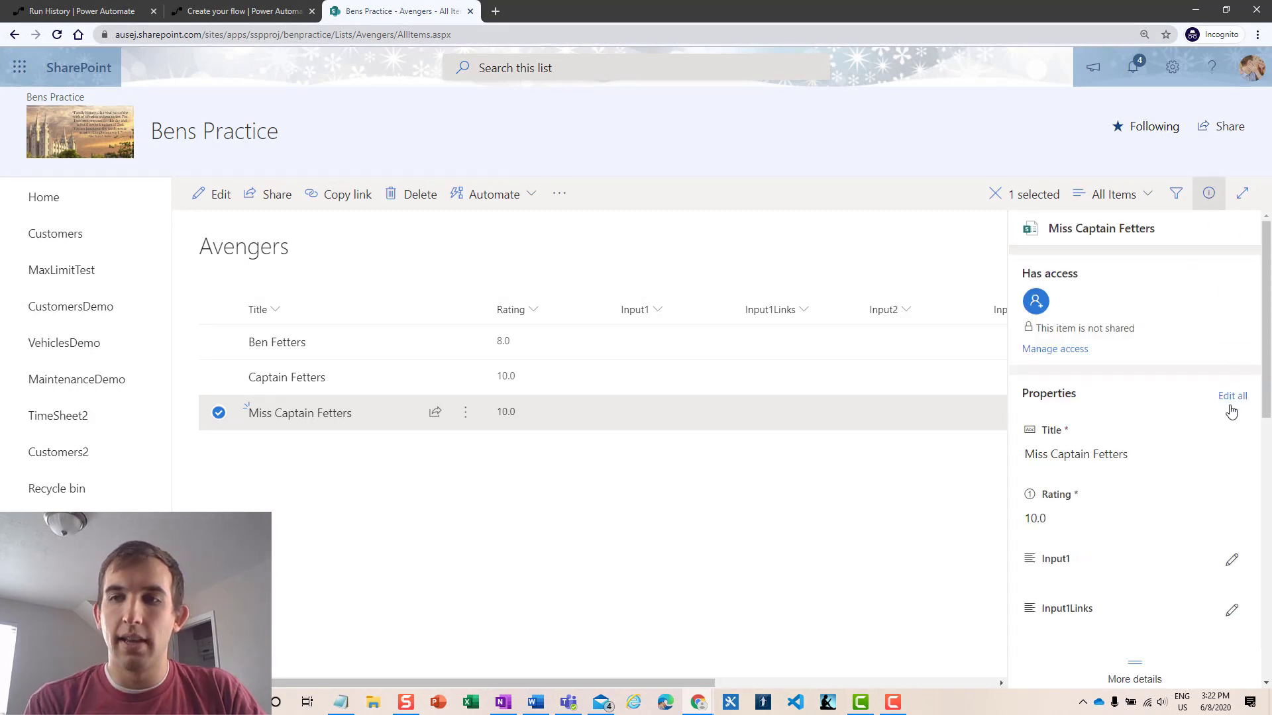
{"action": "left_click", "coordinate": [1067, 349]}
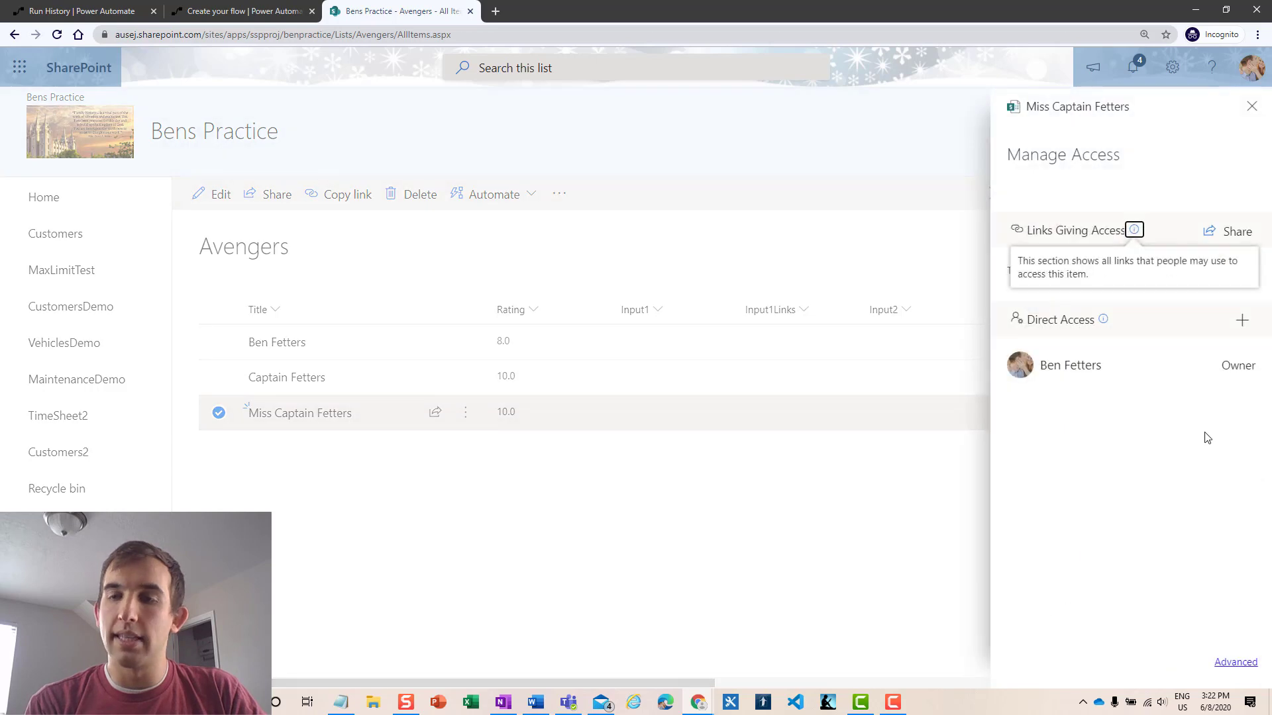